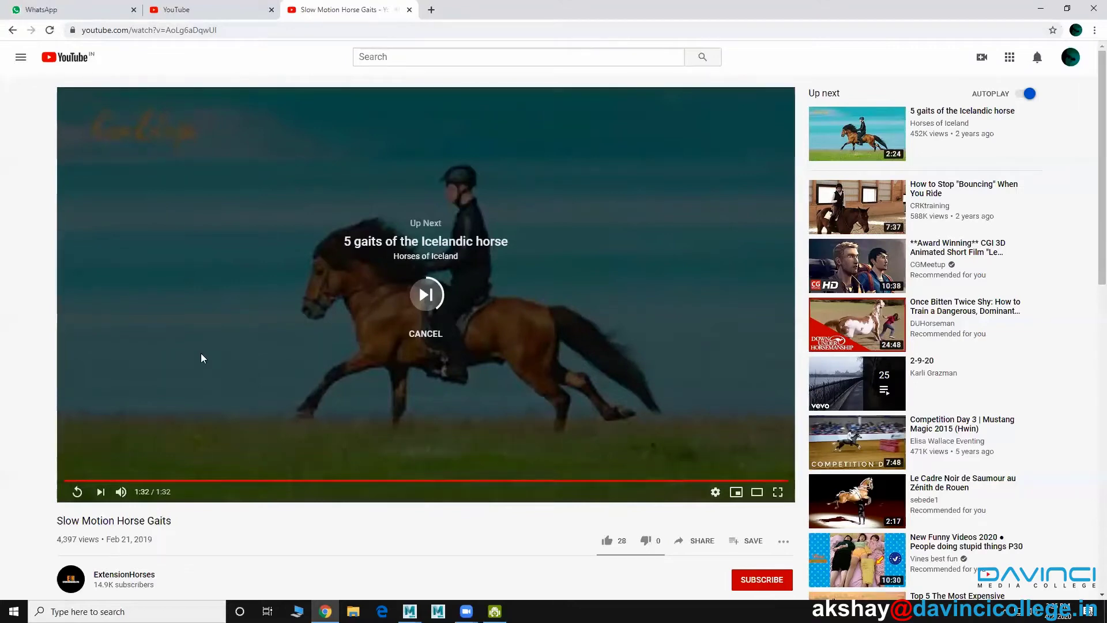
Step: Close the horse gait video and switch to the horse model in Maya
double_click(201, 358)
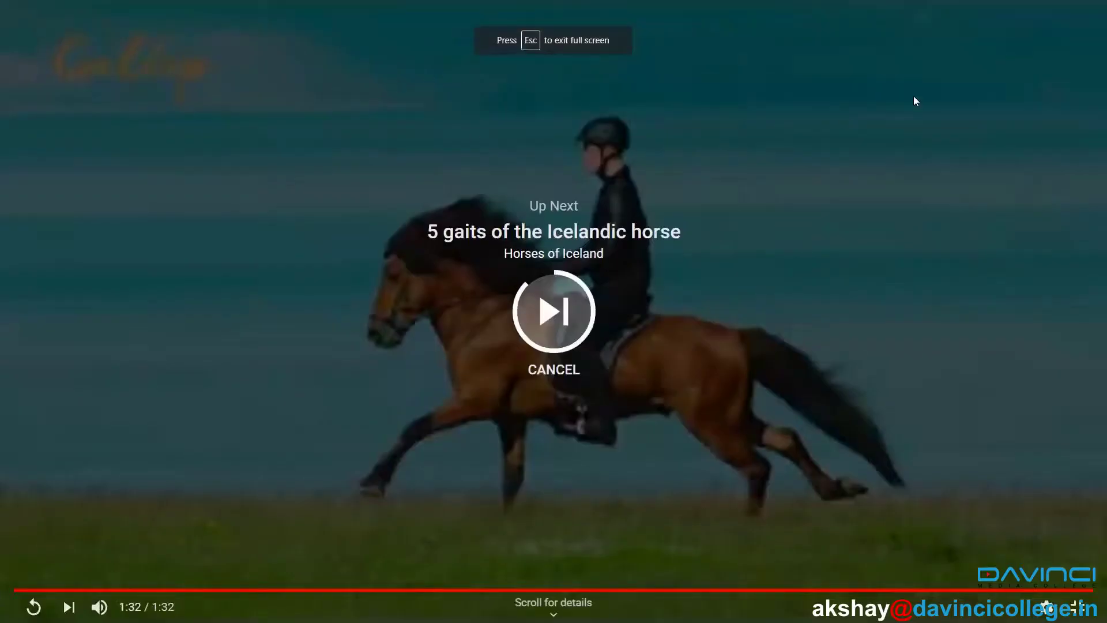
click(1071, 603)
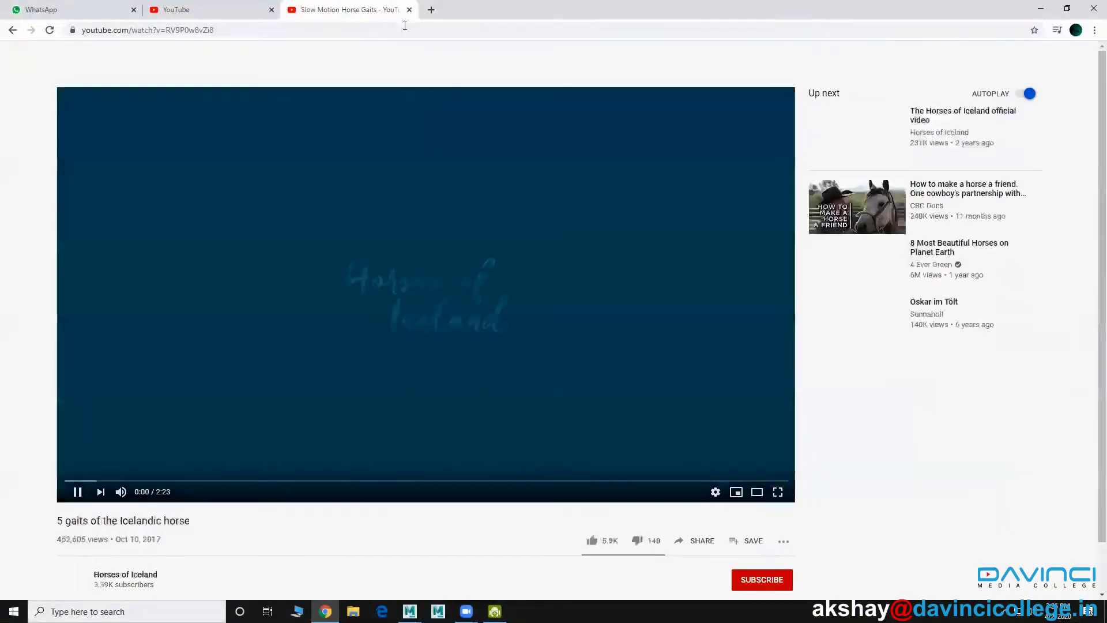
click(410, 9)
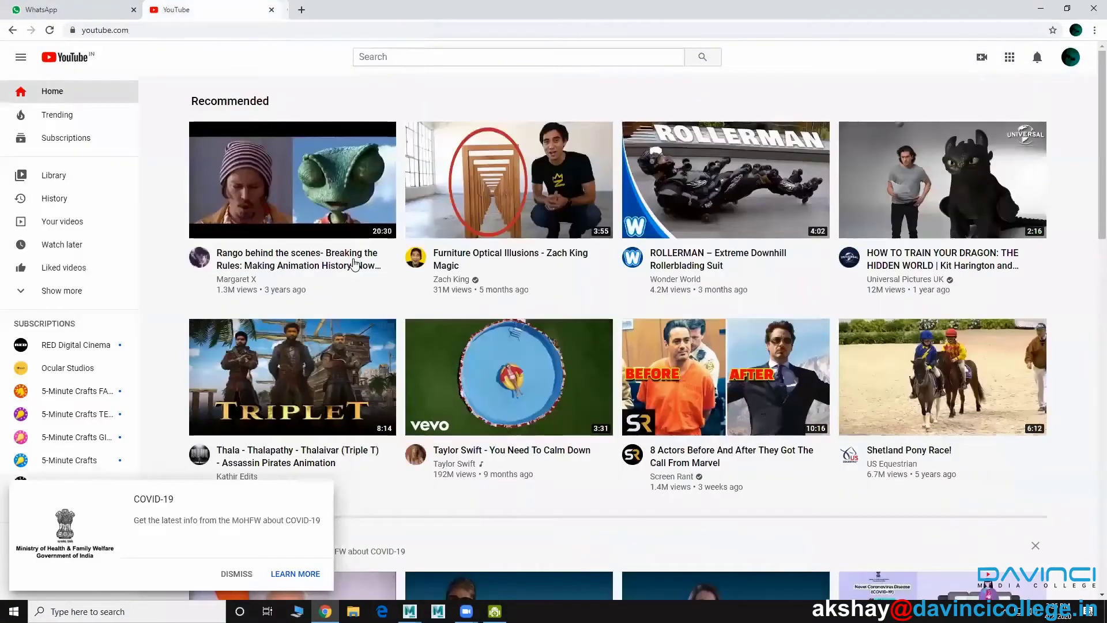
click(1039, 13)
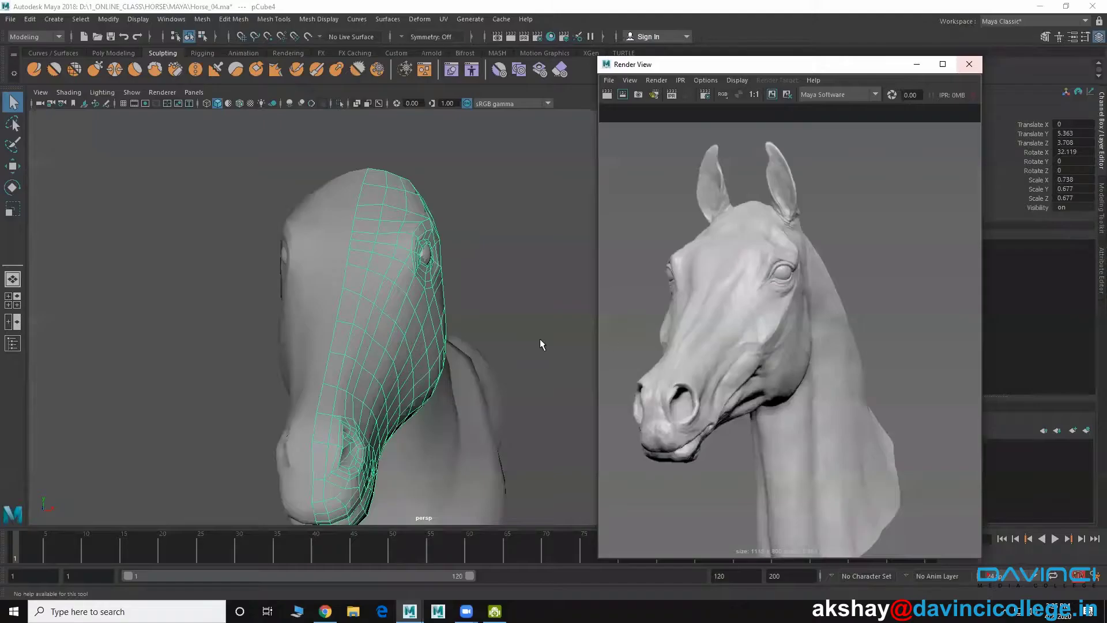
Step: Examine the selected half of the horse's head from several angles, comparing its form with the rendered horse head reference
alt+drag(437, 331, 417, 309)
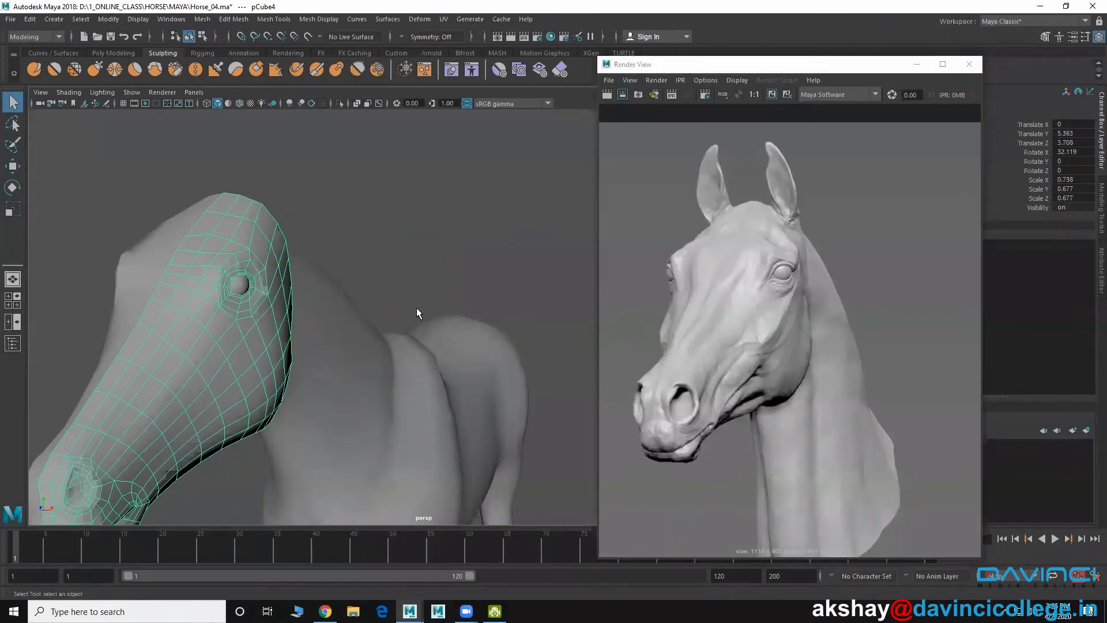
alt+drag(417, 309, 345, 354)
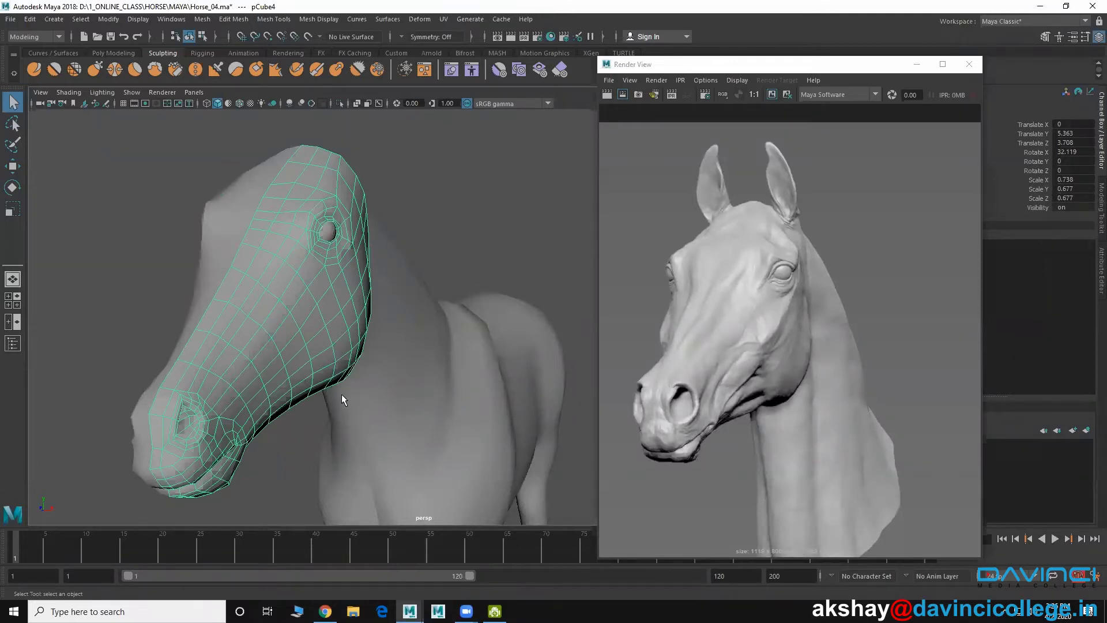
alt+middle_drag(341, 394, 362, 406)
alt+right_drag(361, 407, 377, 407)
alt+middle_drag(376, 407, 378, 413)
alt+right_drag(377, 413, 391, 418)
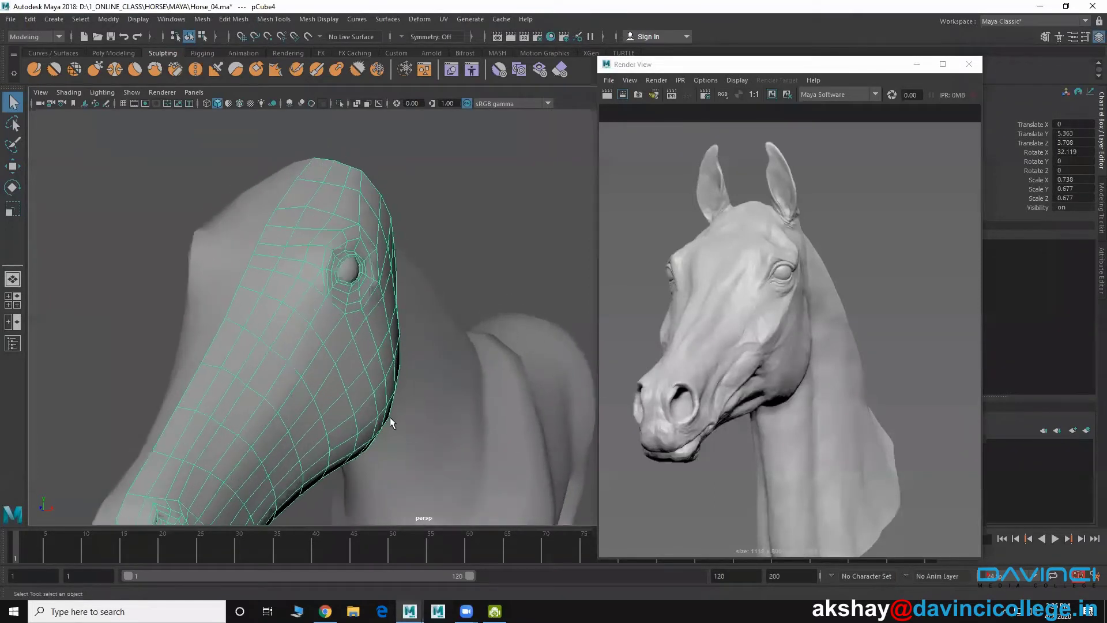
alt+middle_drag(390, 418, 399, 396)
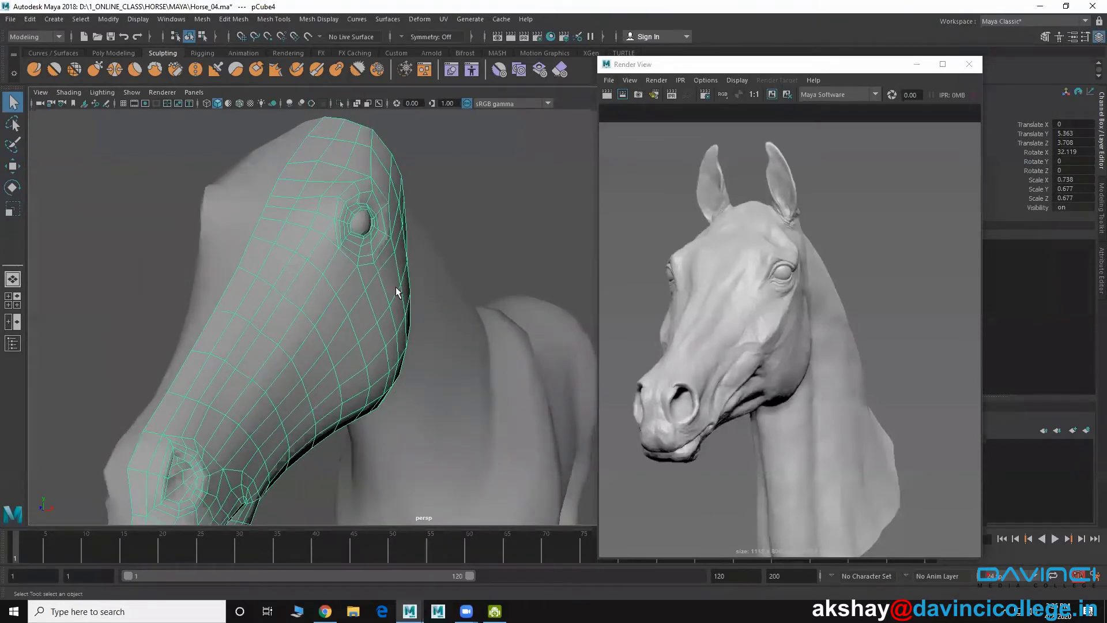
alt+drag(396, 287, 346, 296)
alt+middle_drag(327, 289, 372, 281)
alt+right_drag(372, 280, 359, 269)
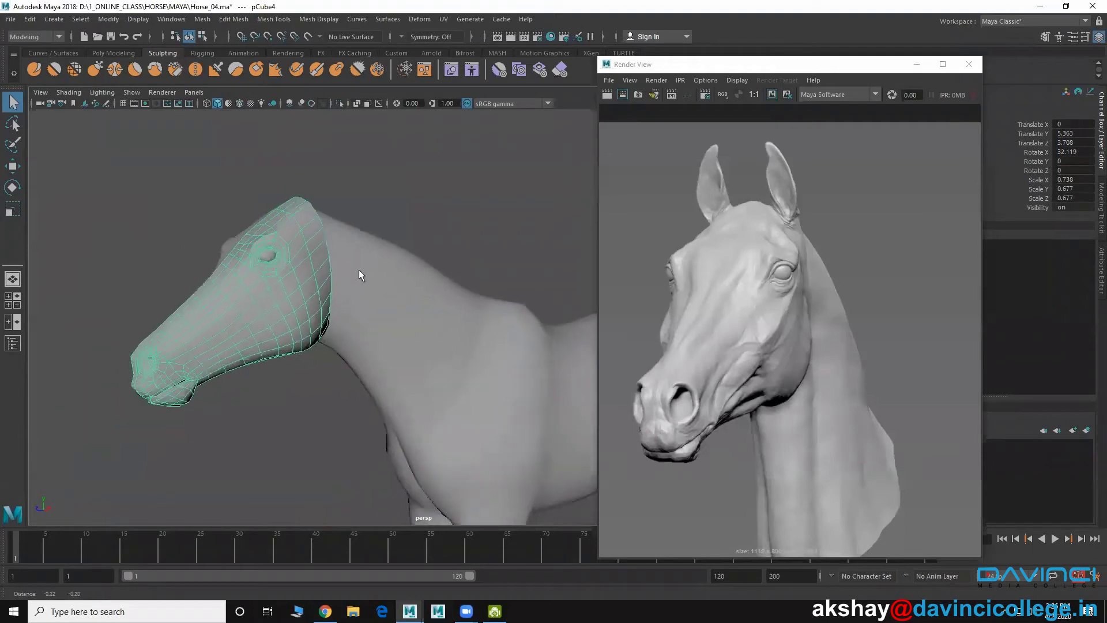
Step: Delete the mirrored half of the horse's head, keeping the original half
alt+drag(359, 269, 325, 313)
key(ctrl+shift+d)
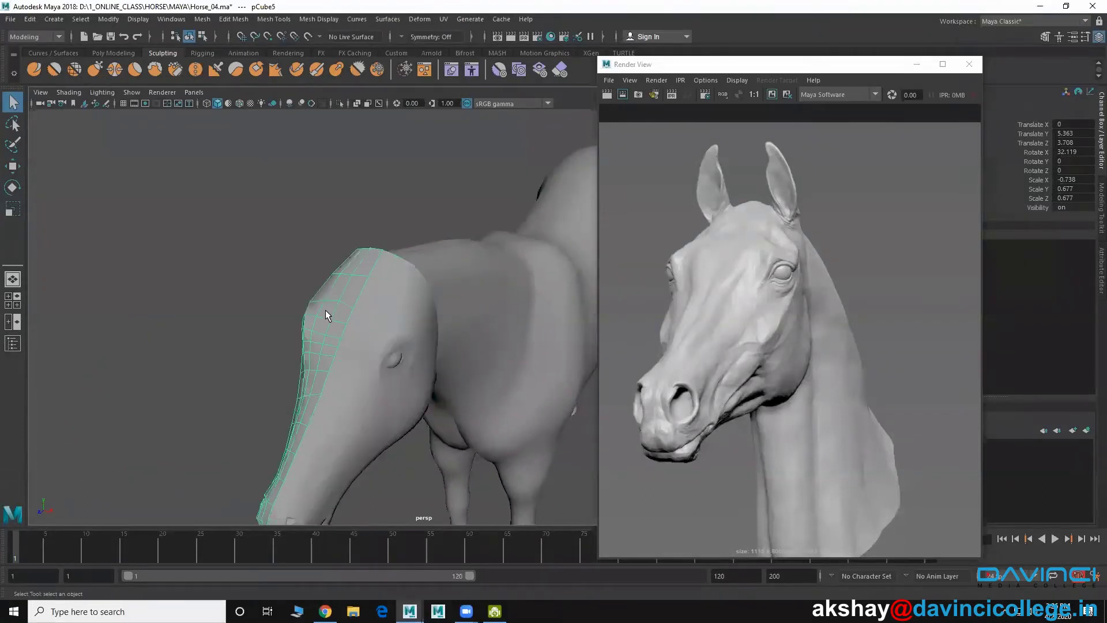
key(Delete)
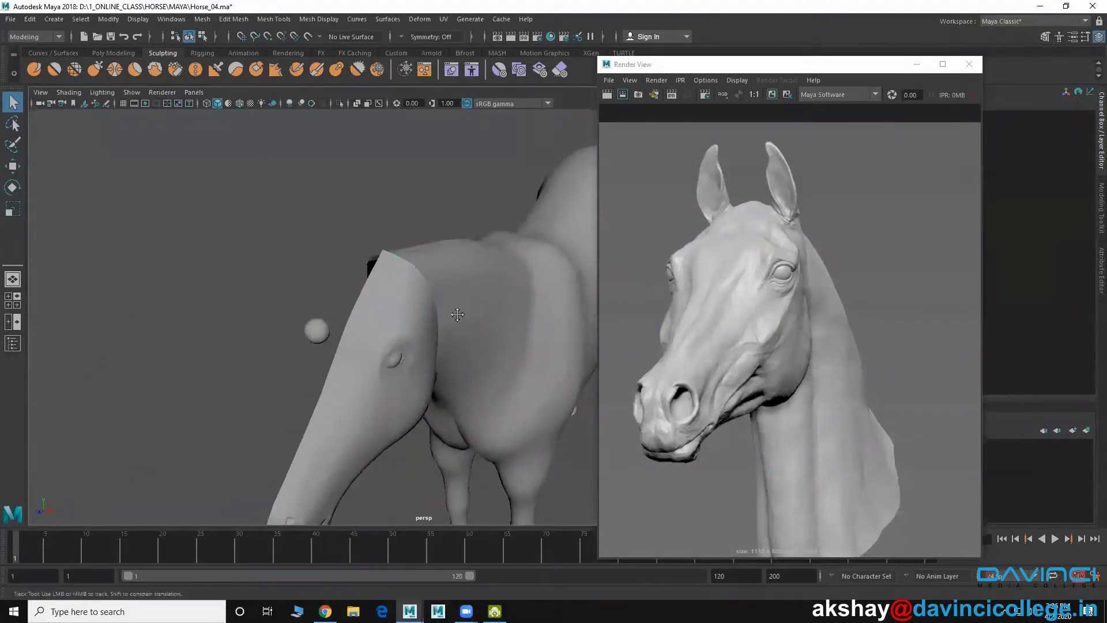
Step: In the top view, with soft selection off, delete the body's faces up to the centre line on the side of the removed head half
alt+drag(457, 314, 243, 272)
click(289, 274)
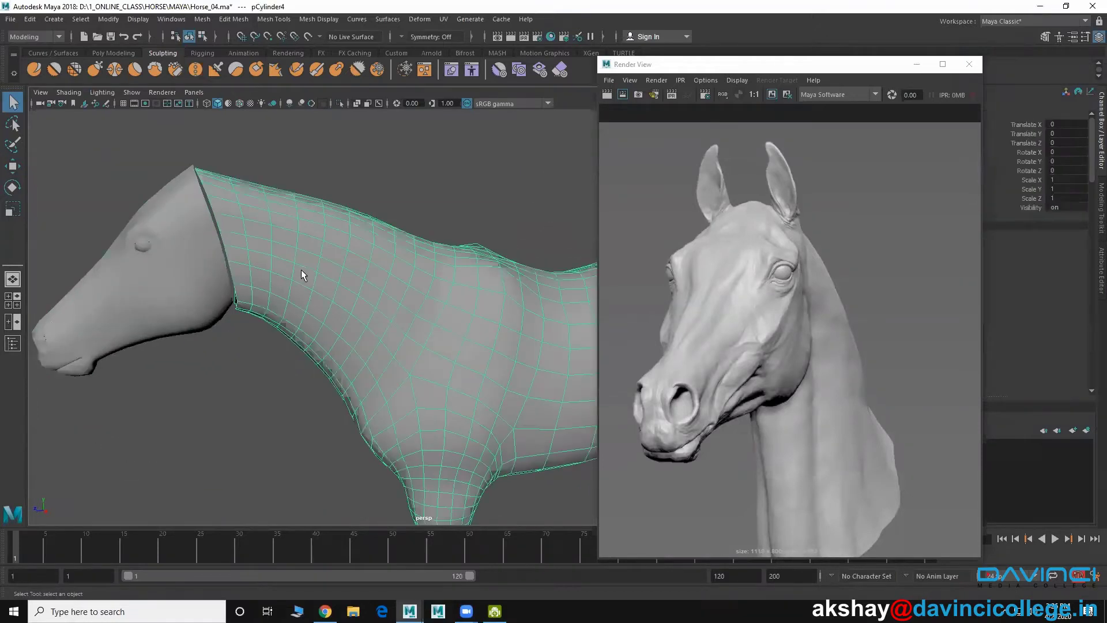
alt+right_drag(424, 325, 300, 293)
alt+drag(300, 293, 378, 393)
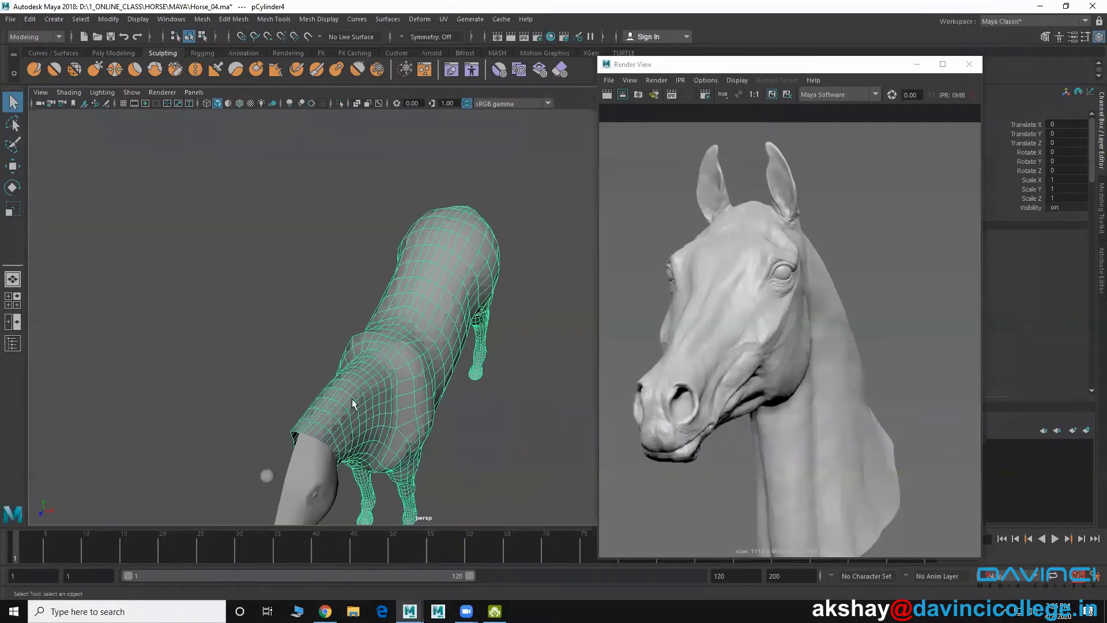
key(space)
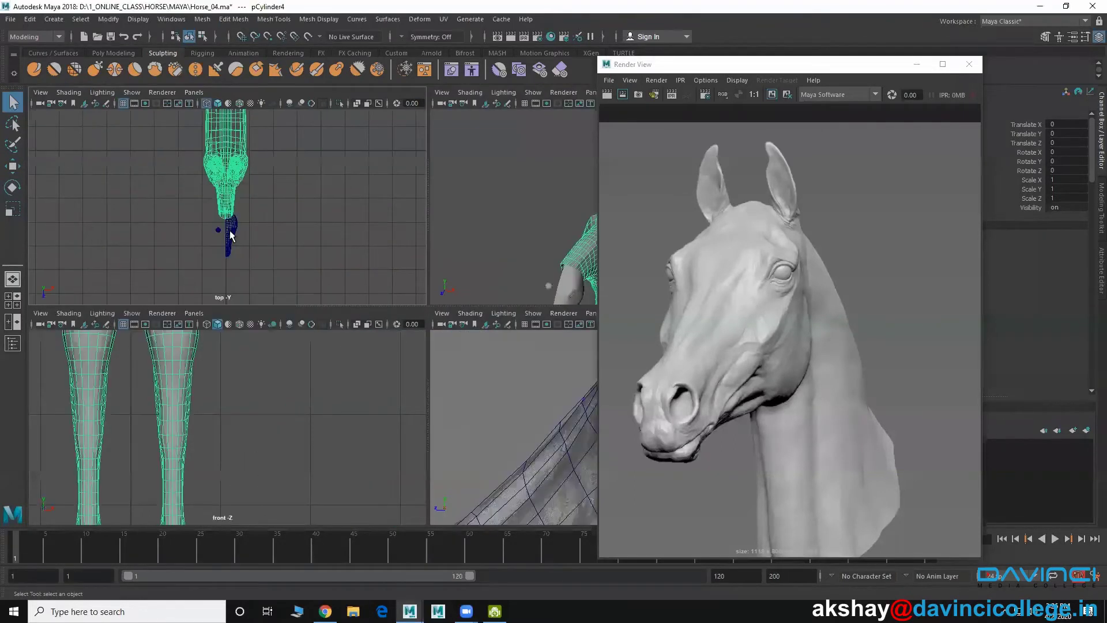
key(space)
right_drag(367, 216, 298, 206)
drag(234, 148, 379, 493)
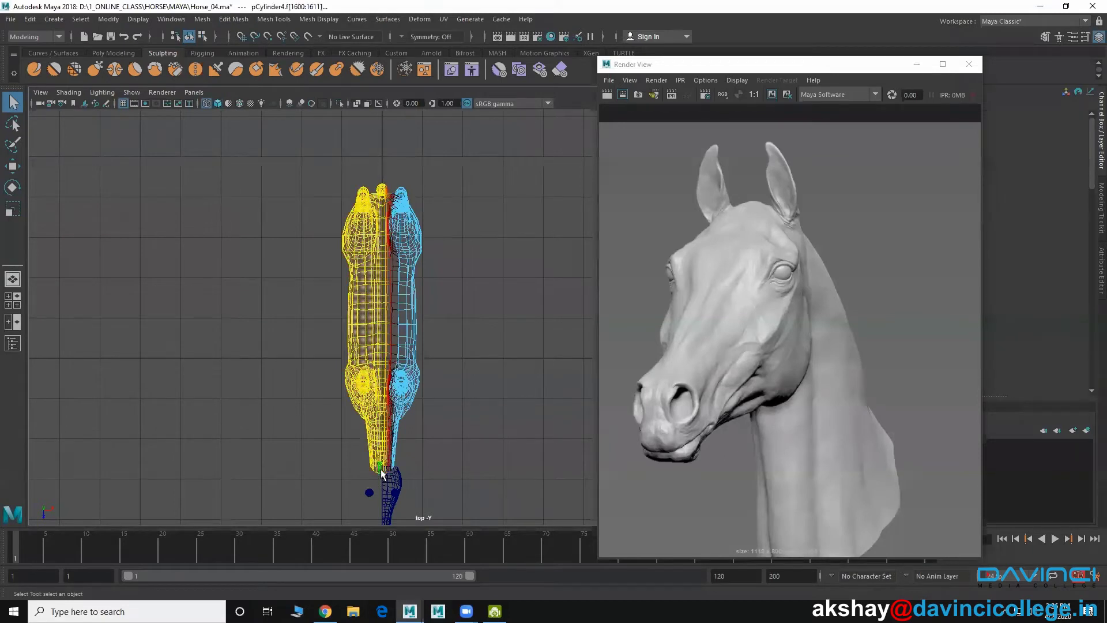
key(b)
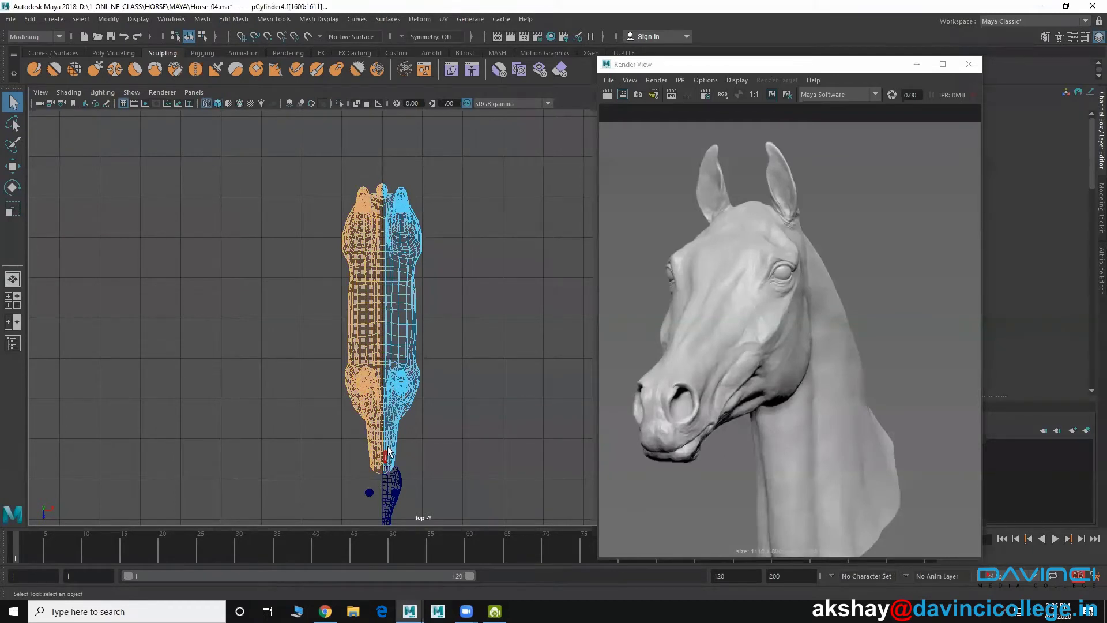
double_click(12, 166)
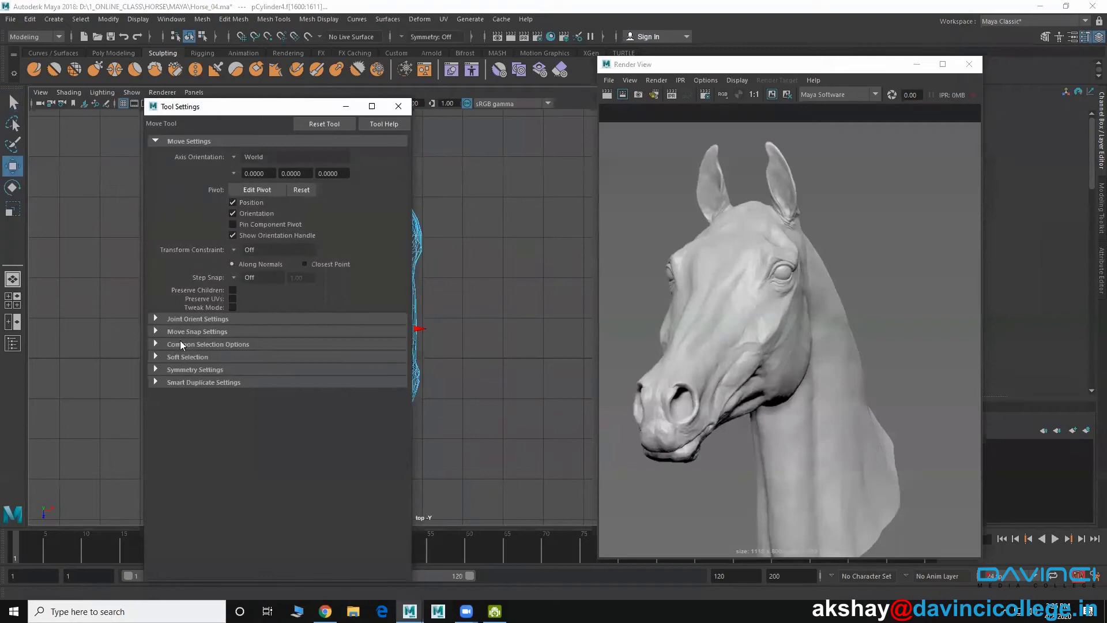
click(159, 366)
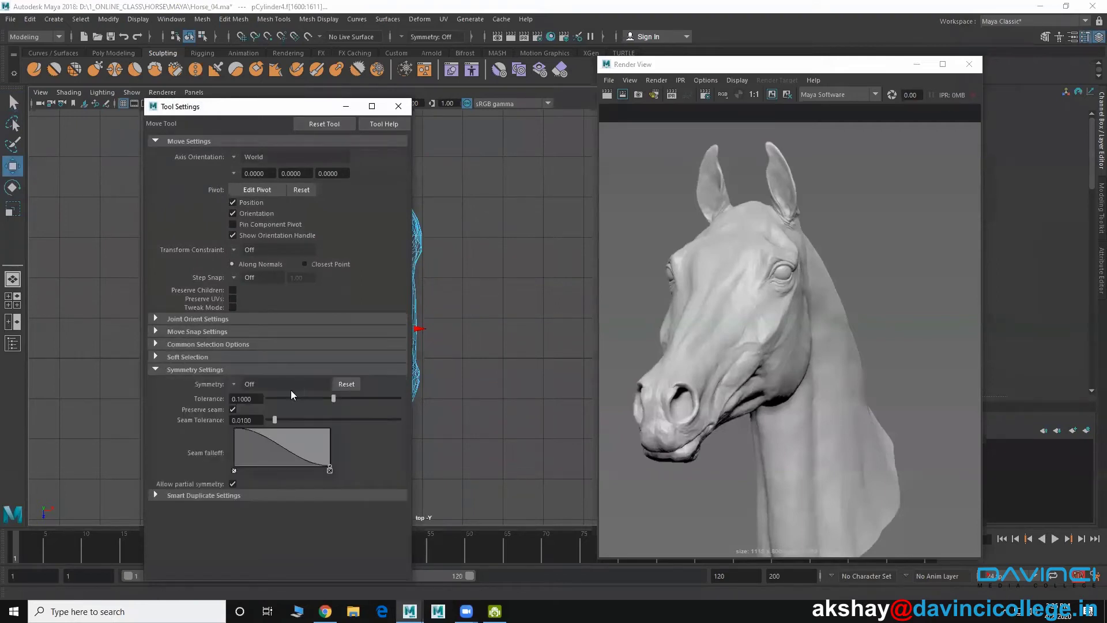
click(398, 107)
alt+middle_drag(423, 269, 432, 182)
alt+right_drag(433, 182, 452, 458)
alt+middle_drag(452, 457, 429, 366)
alt+right_drag(429, 366, 534, 440)
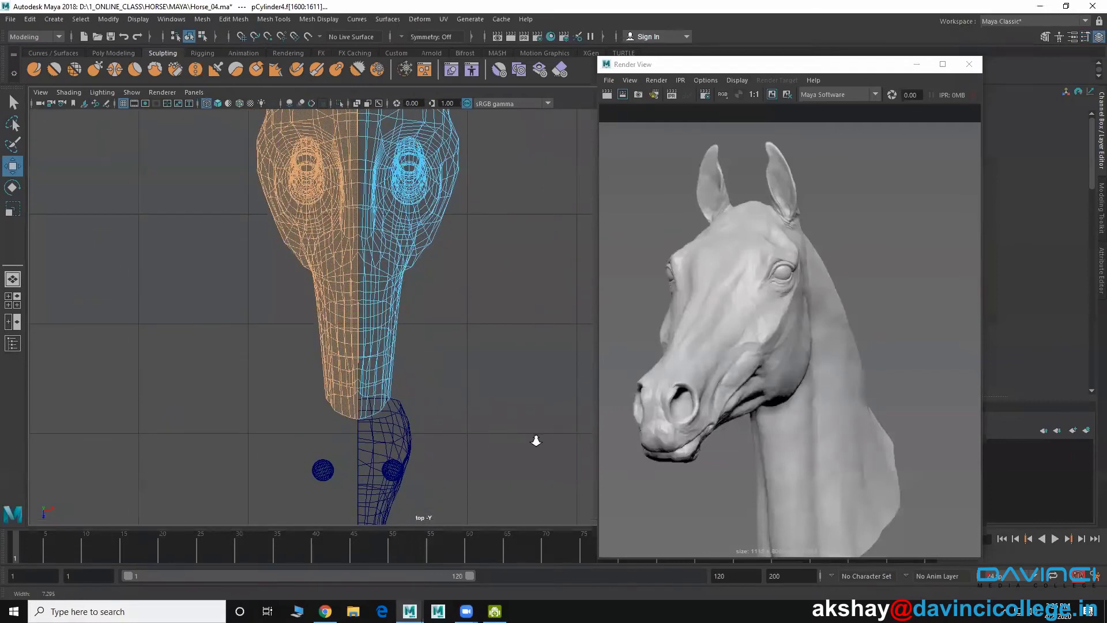
alt+middle_drag(418, 466, 383, 469)
alt+middle_drag(369, 184, 379, 385)
alt+middle_drag(367, 150, 369, 478)
scroll(371, 311, down, 5)
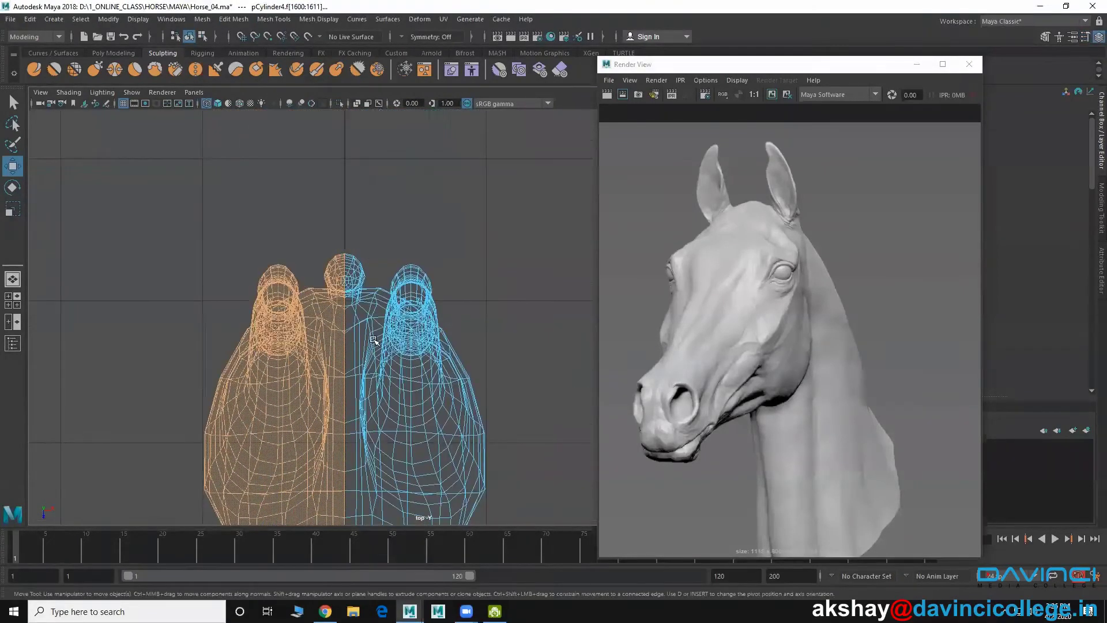
key(Delete)
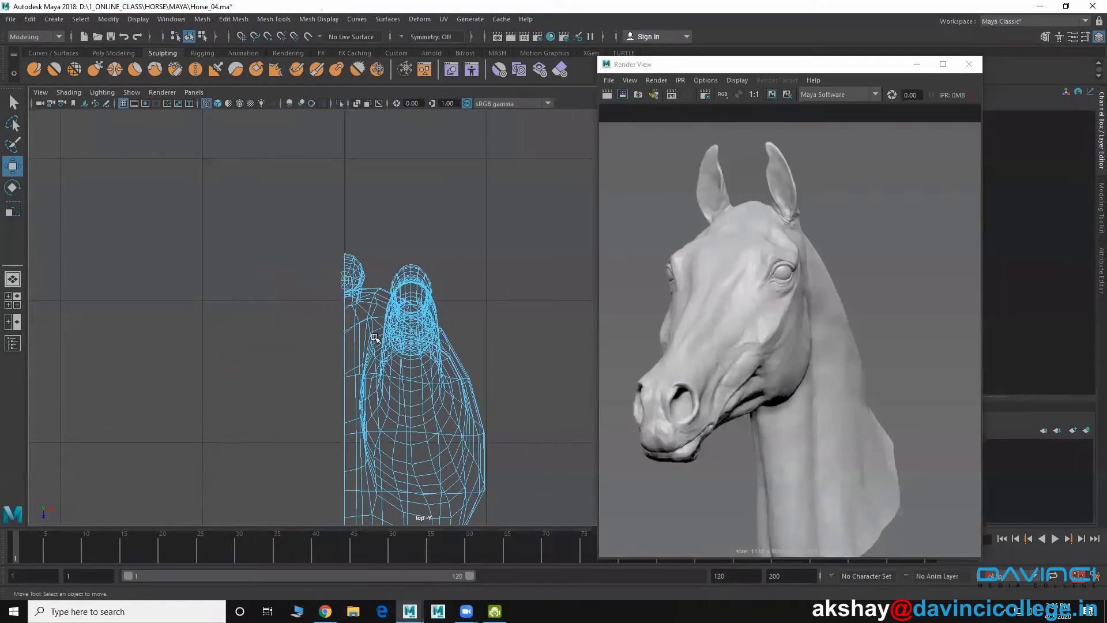
Step: Delete the leftover faces that cross the centre line at the tail in the top view
scroll(525, 421, up, 2)
alt+right_drag(524, 421, 537, 425)
alt+middle_drag(224, 310, 301, 331)
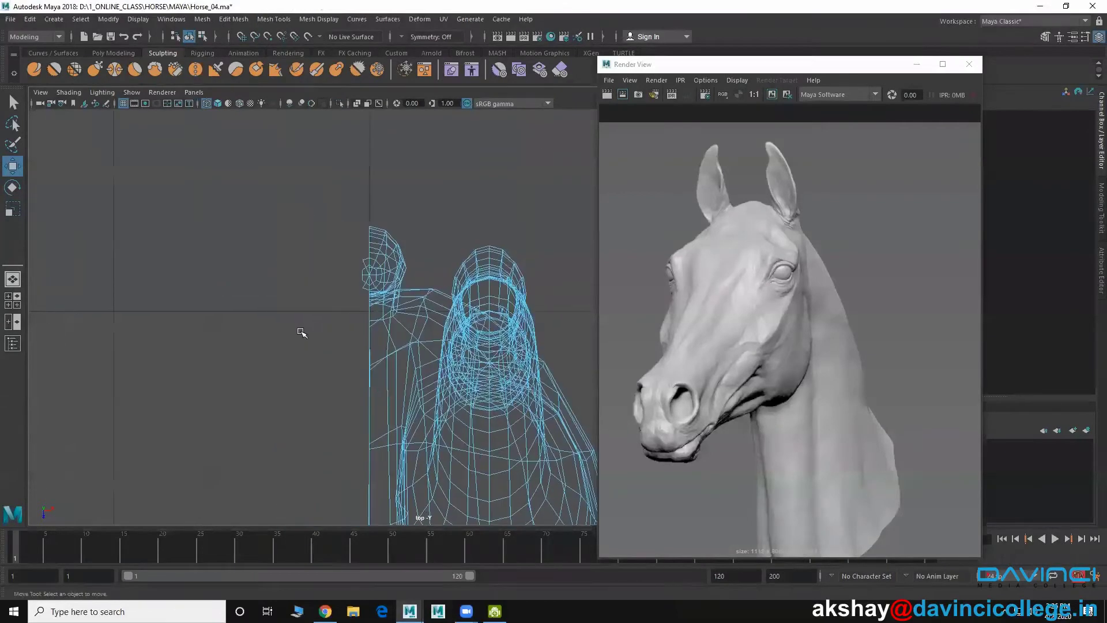
alt+right_drag(302, 331, 497, 388)
alt+middle_drag(294, 344, 299, 396)
alt+right_drag(230, 334, 377, 369)
drag(249, 257, 291, 349)
key(Delete)
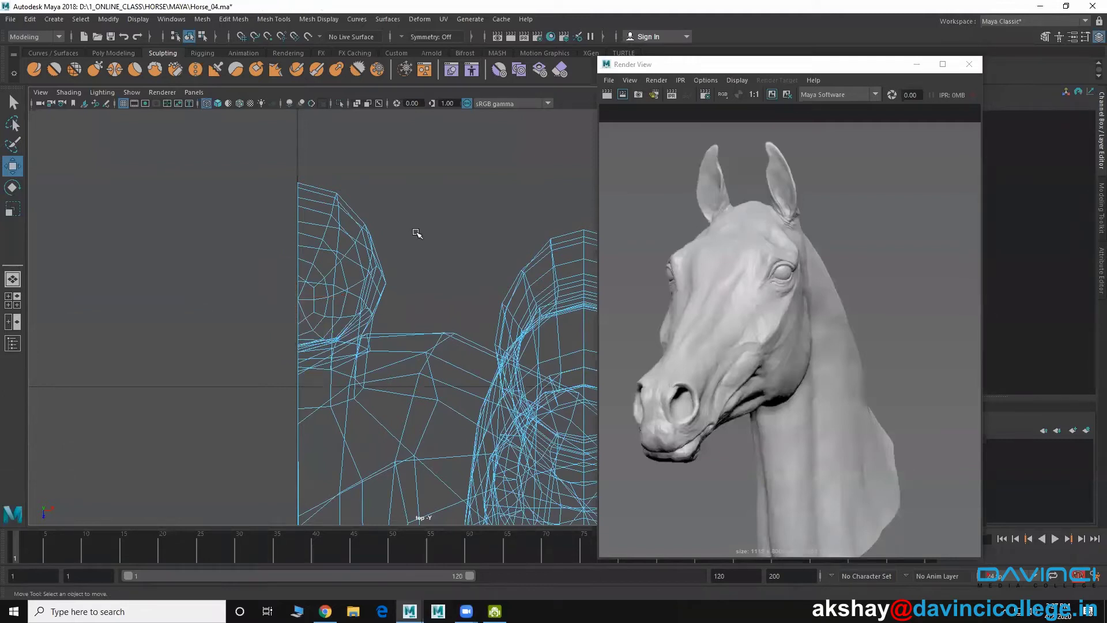
Step: Cut a new edge across the faces at the tail's tip with Multi-Cut in the perspective view, joining two existing vertices
key(space)
key(space)
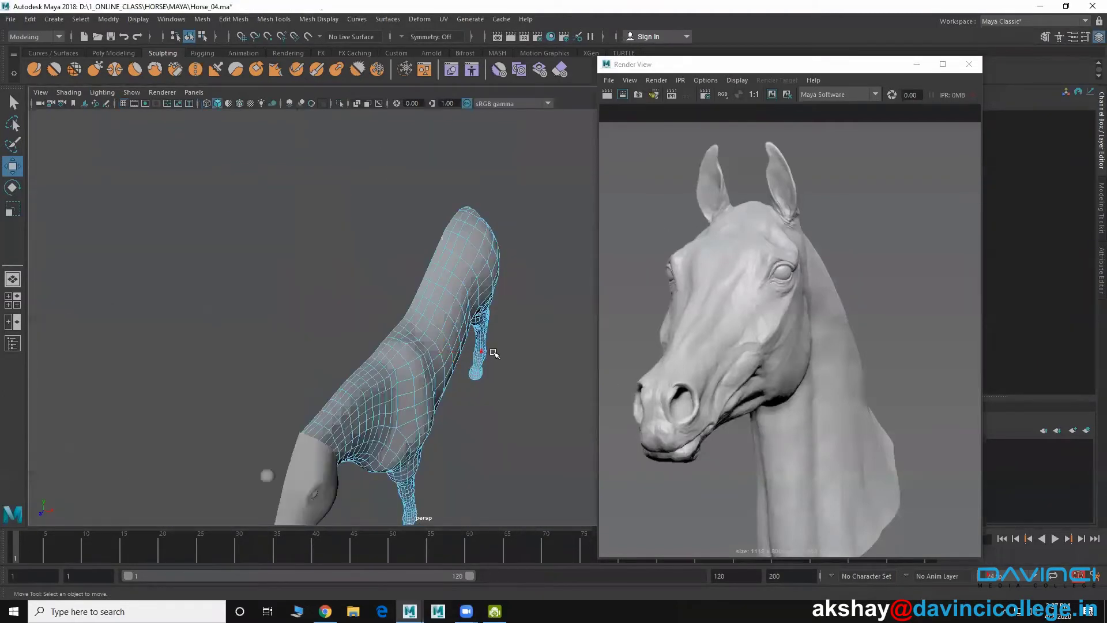
alt+drag(495, 354, 307, 360)
alt+right_drag(307, 360, 556, 485)
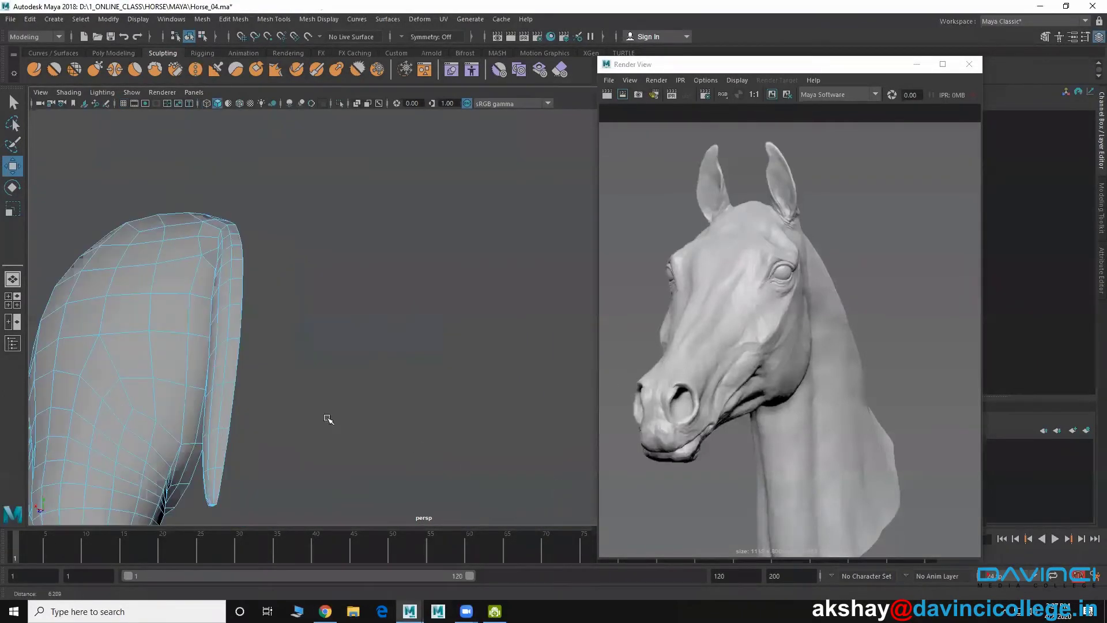
alt+middle_drag(327, 417, 454, 316)
alt+drag(454, 315, 410, 237)
alt+middle_drag(410, 237, 398, 424)
alt+right_drag(490, 424, 511, 427)
alt+right_drag(458, 384, 317, 334)
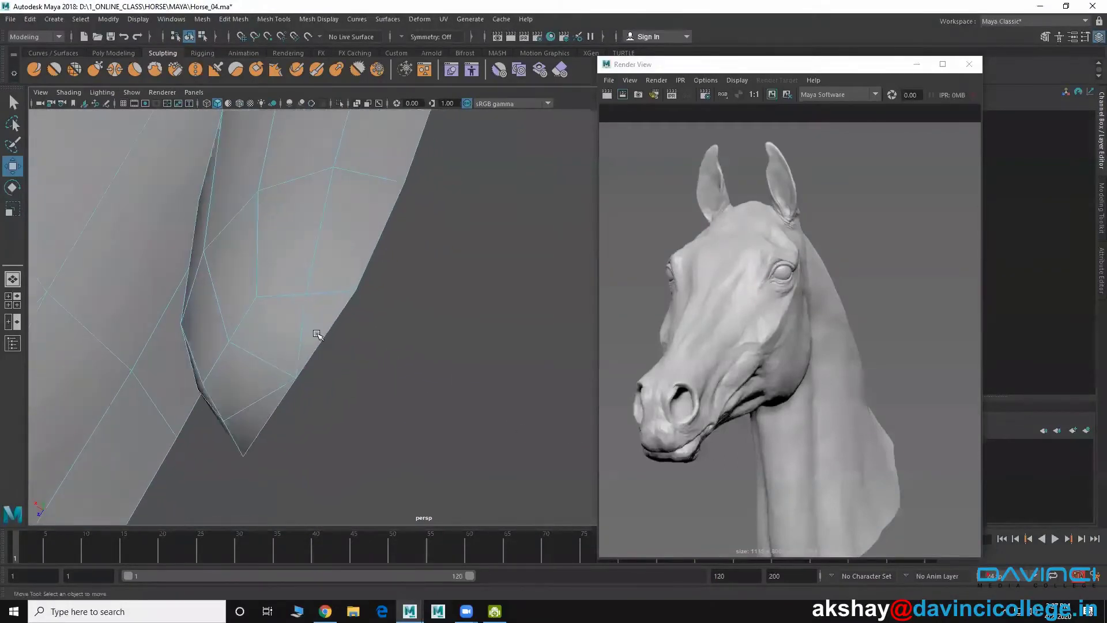
alt+drag(317, 334, 321, 327)
alt+right_drag(321, 326, 314, 306)
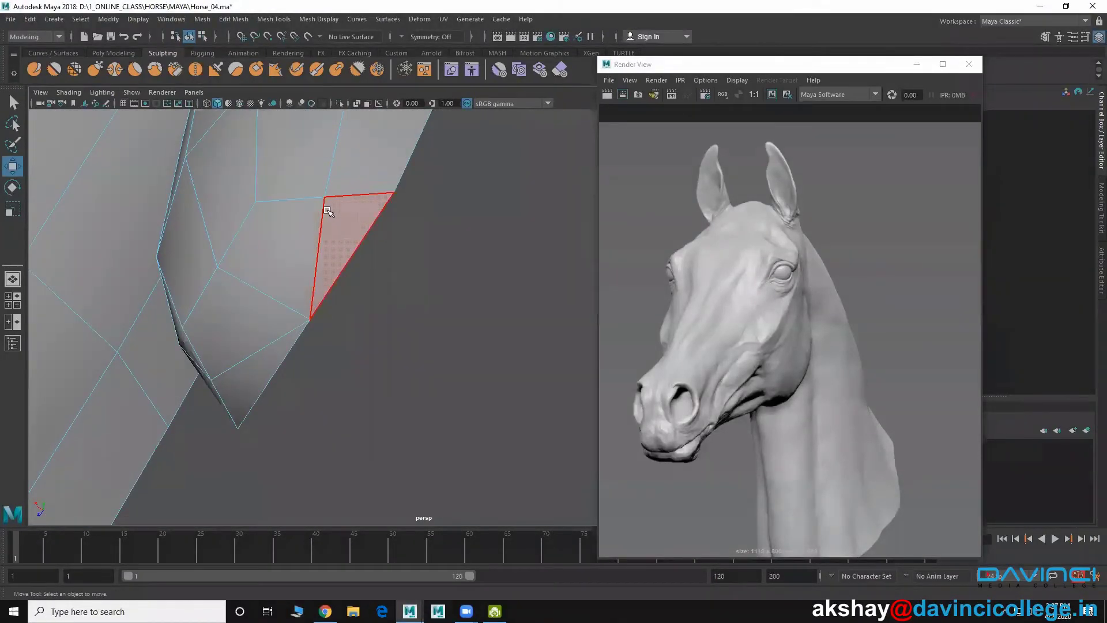
middle_drag(301, 219, 325, 102)
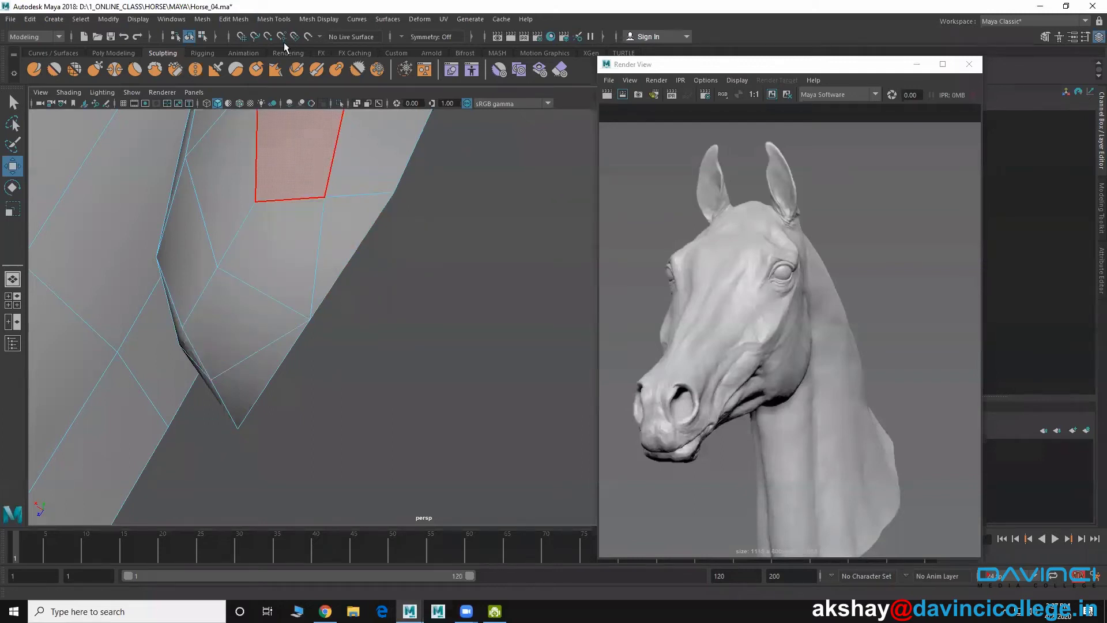
click(274, 19)
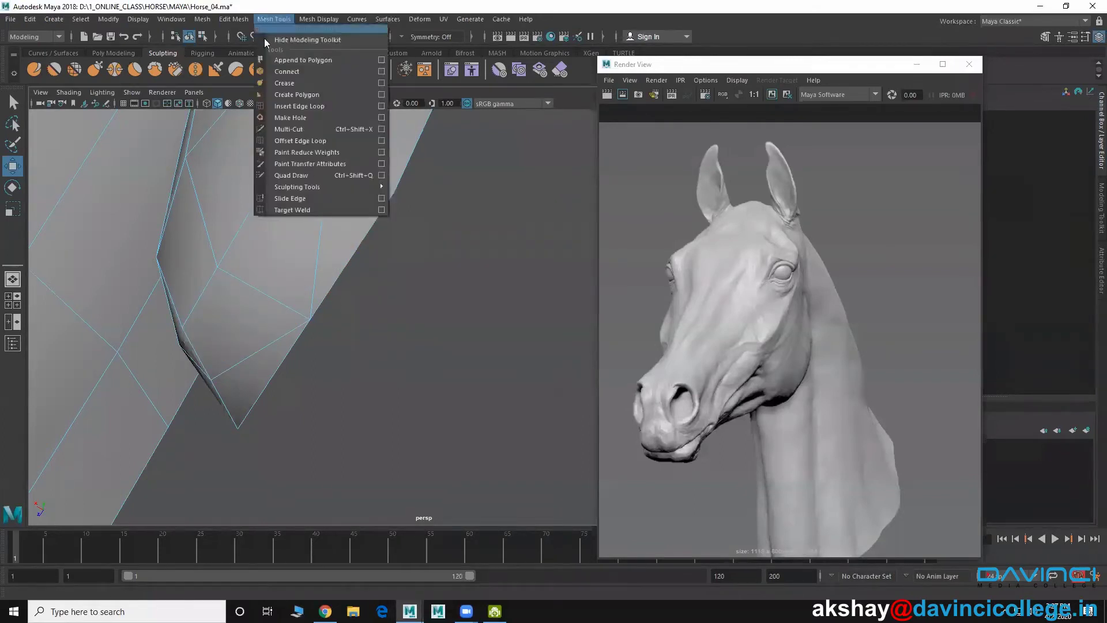
click(288, 129)
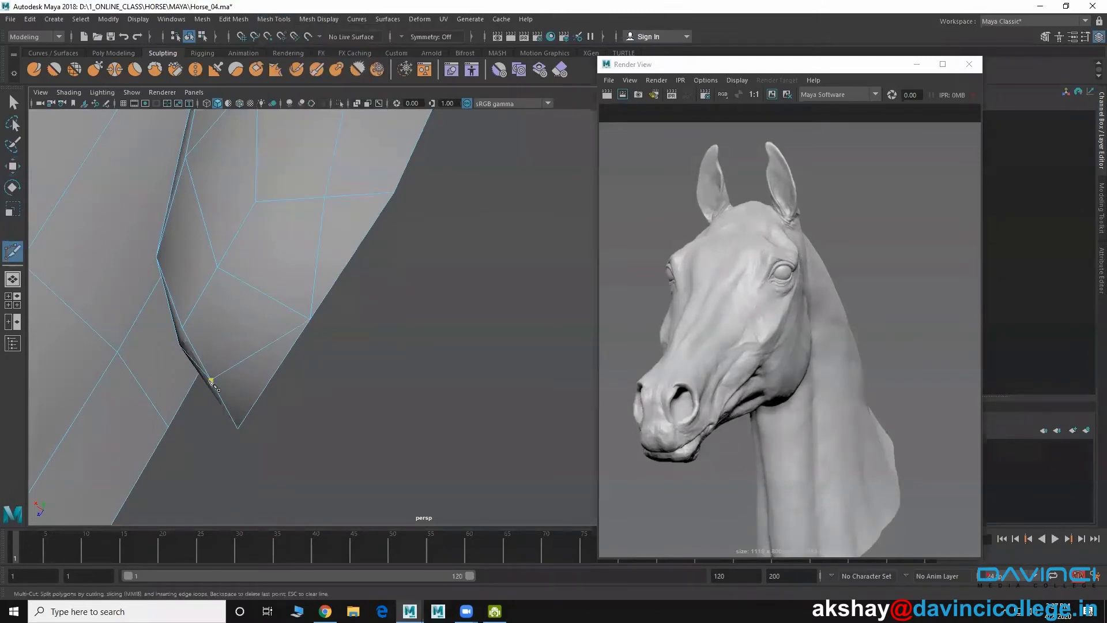
click(211, 380)
click(325, 197)
key(w)
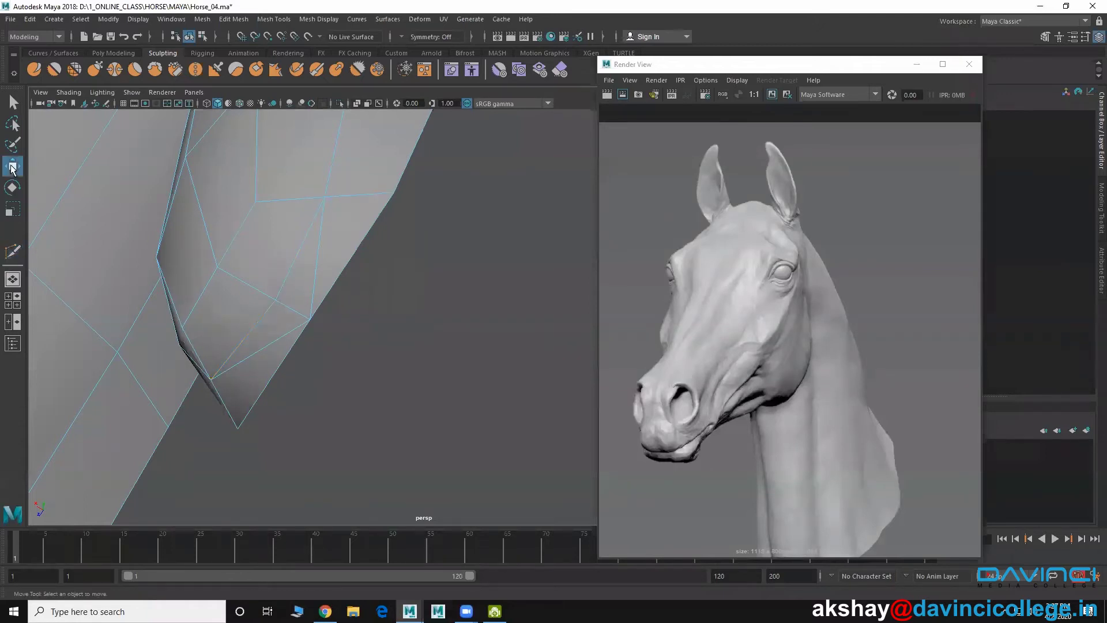
Step: Delete the redundant edges around the new cut at the tail's tip
click(321, 248)
click(292, 306)
click(275, 340)
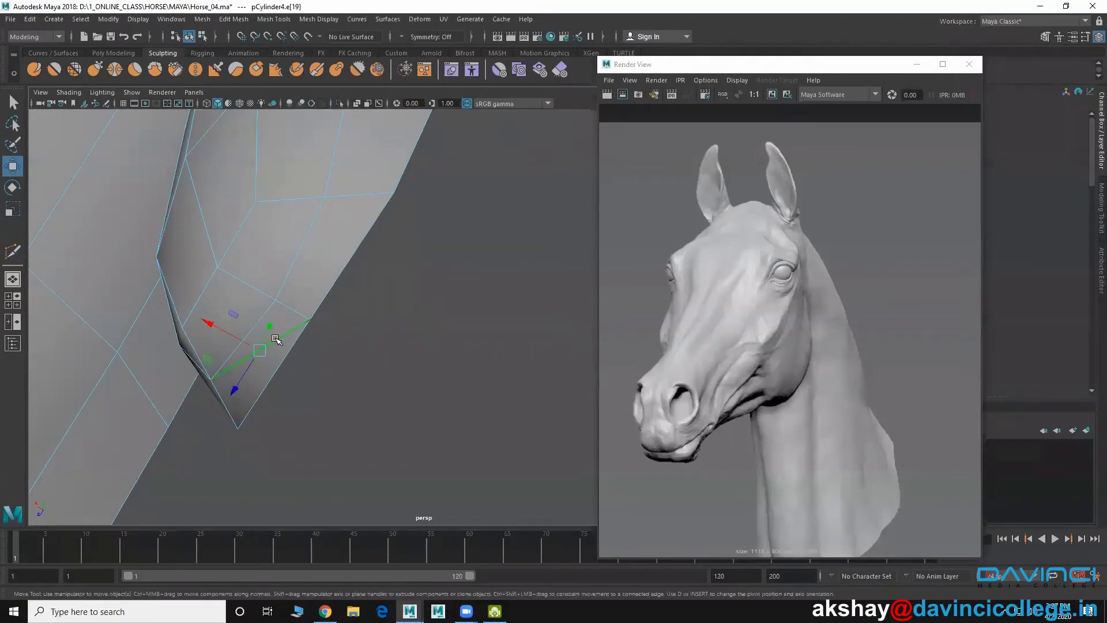
key(Delete)
Step: Examine the tail and the remaining half of the horse's body from several angles
alt+right_drag(430, 386, 242, 208)
alt+middle_drag(242, 207, 327, 267)
alt+drag(327, 267, 337, 324)
alt+middle_drag(253, 322, 267, 424)
alt+right_drag(267, 424, 432, 378)
alt+drag(433, 378, 496, 295)
alt+middle_drag(496, 295, 447, 269)
alt+right_drag(447, 270, 243, 286)
alt+middle_drag(242, 286, 346, 295)
alt+drag(257, 312, 250, 333)
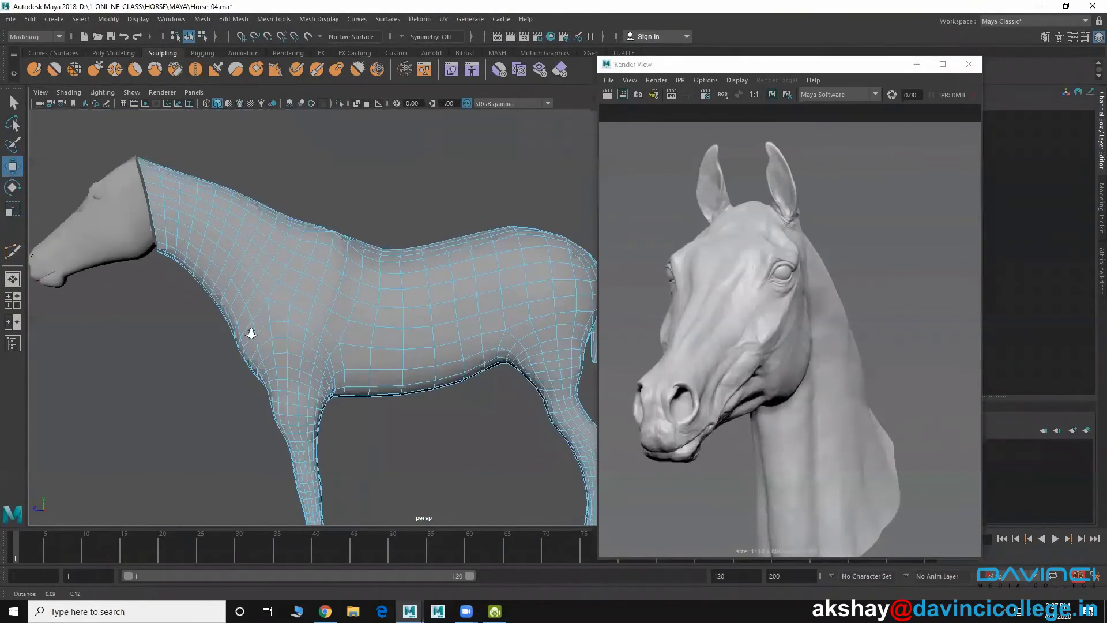
Step: Select the vertices along the open neck border of the horse's body in the perspective view
alt+middle_drag(251, 332, 390, 342)
alt+right_drag(185, 317, 249, 312)
alt+middle_drag(248, 304, 303, 368)
alt+drag(303, 368, 291, 228)
right_drag(298, 215, 248, 215)
alt+middle_drag(263, 254, 280, 321)
alt+drag(251, 309, 186, 193)
drag(153, 154, 282, 294)
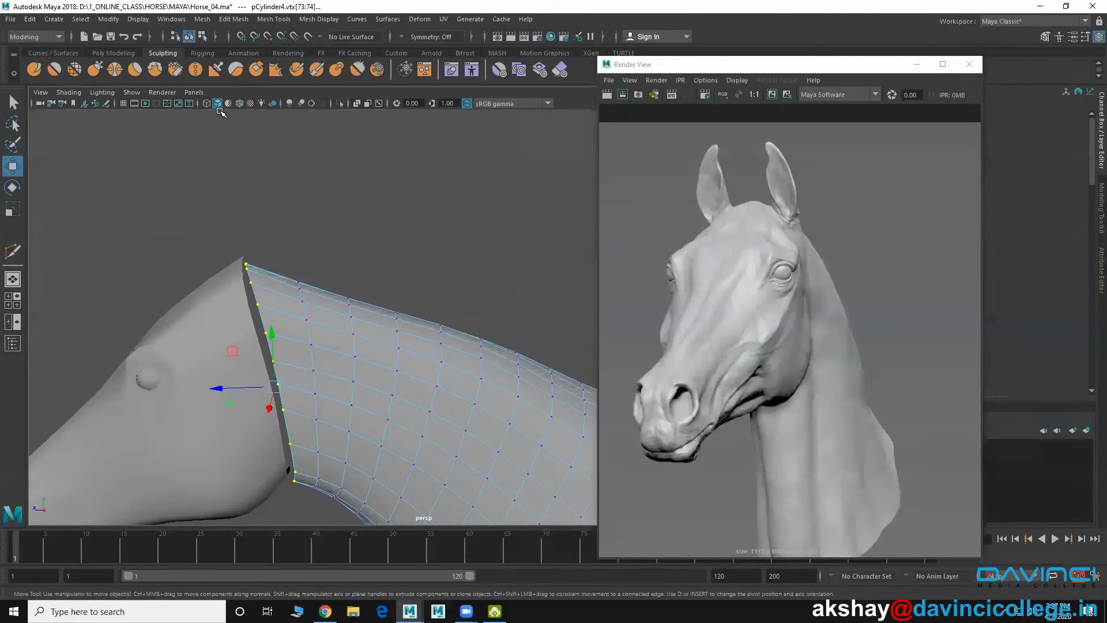
Step: Turn on the Poly Count heads-up display and read the number of selected neck border vertices
click(132, 21)
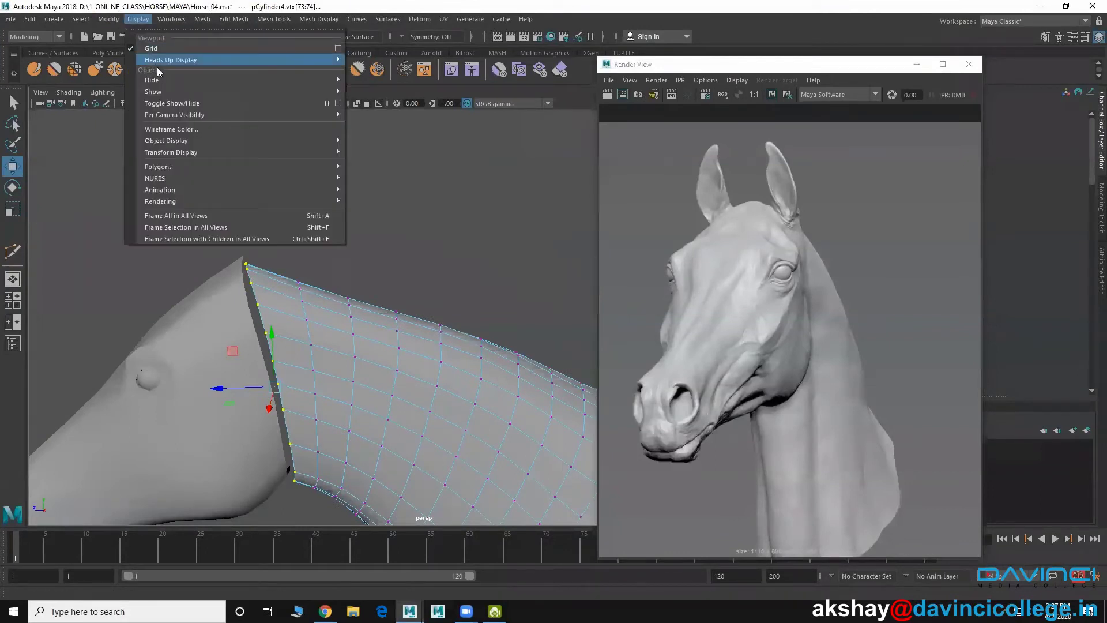
mouse_move(173, 60)
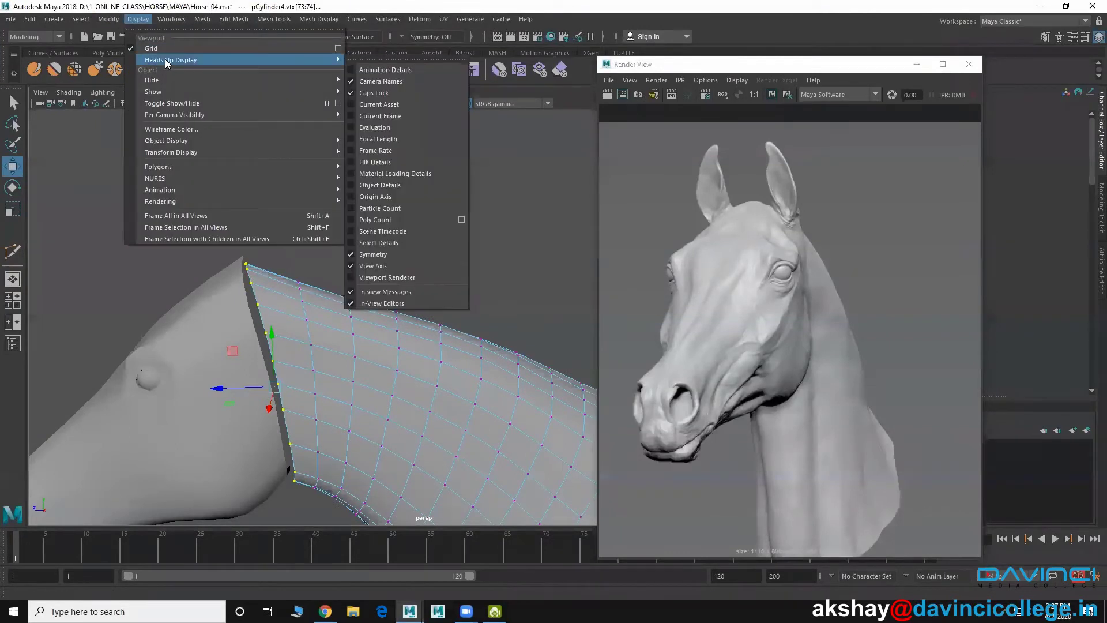
click(396, 220)
scroll(288, 243, down, 3)
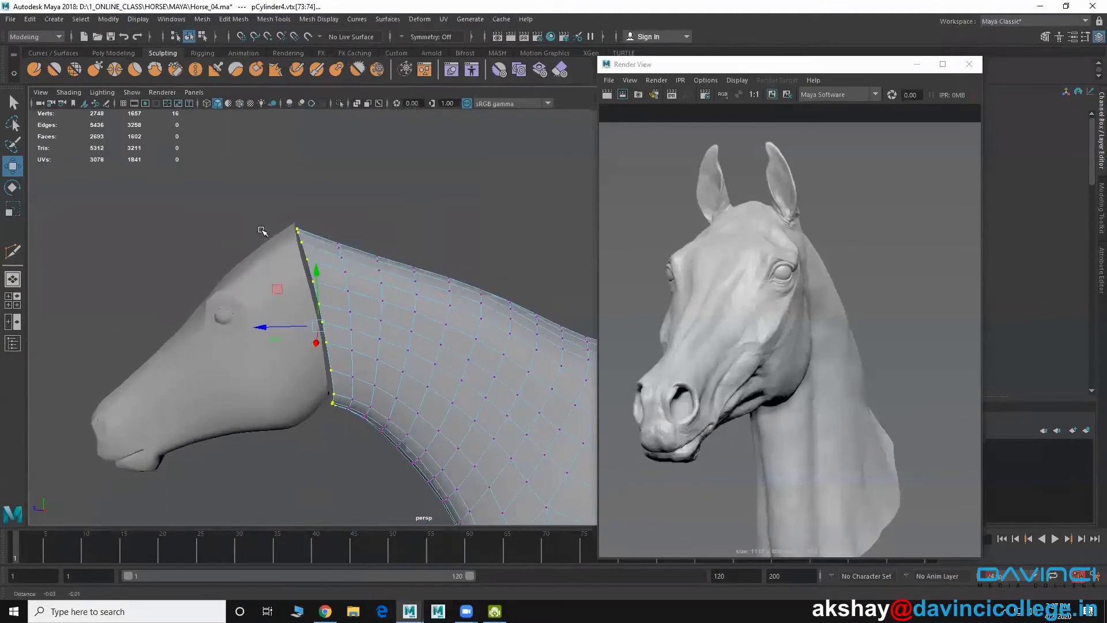
scroll(263, 230, up, 3)
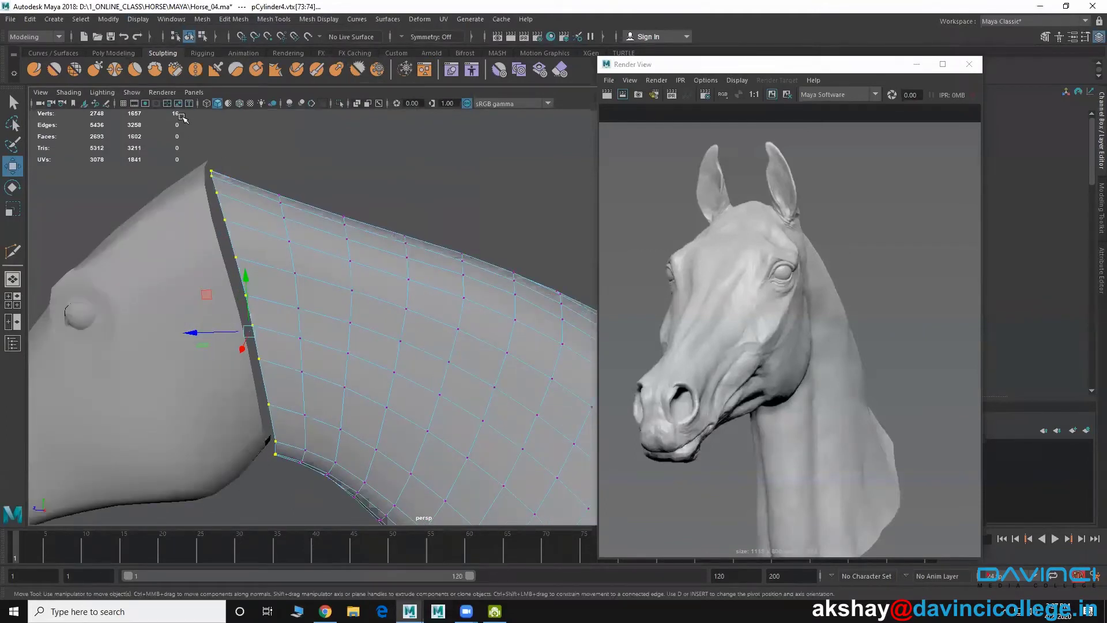
Step: Select a vertex at the underside of the neck border and inspect the geometry around it
alt+drag(241, 229, 277, 232)
alt+drag(265, 275, 278, 287)
click(261, 285)
click(224, 279)
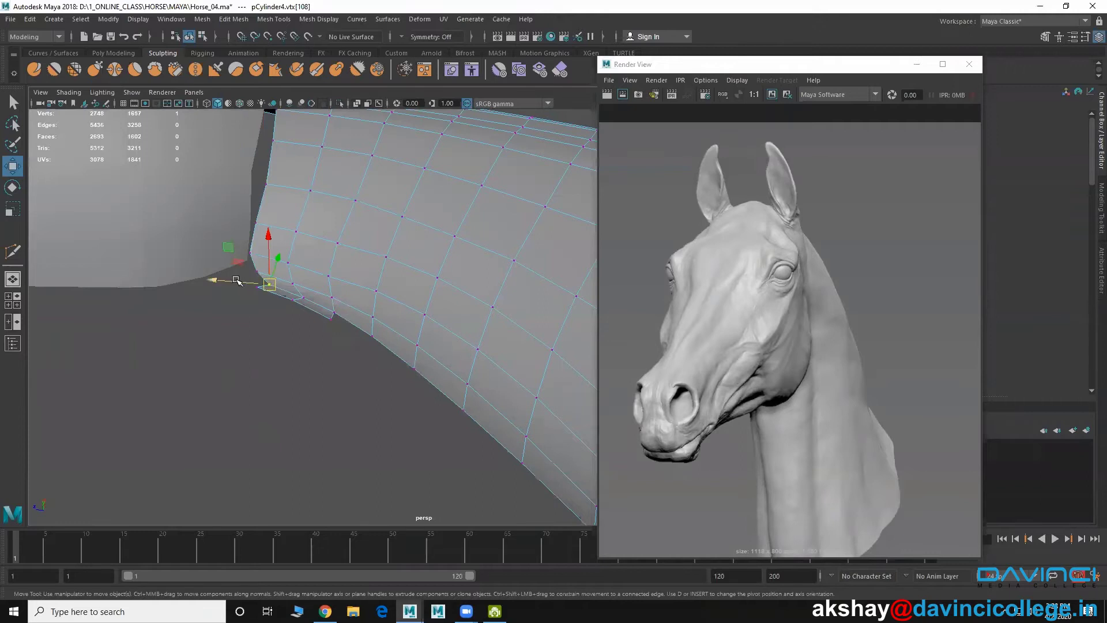
Step: Select the vertices along the head's rear border to count them against the neck border
alt+drag(257, 248, 289, 316)
right_drag(309, 328, 363, 297)
click(261, 230)
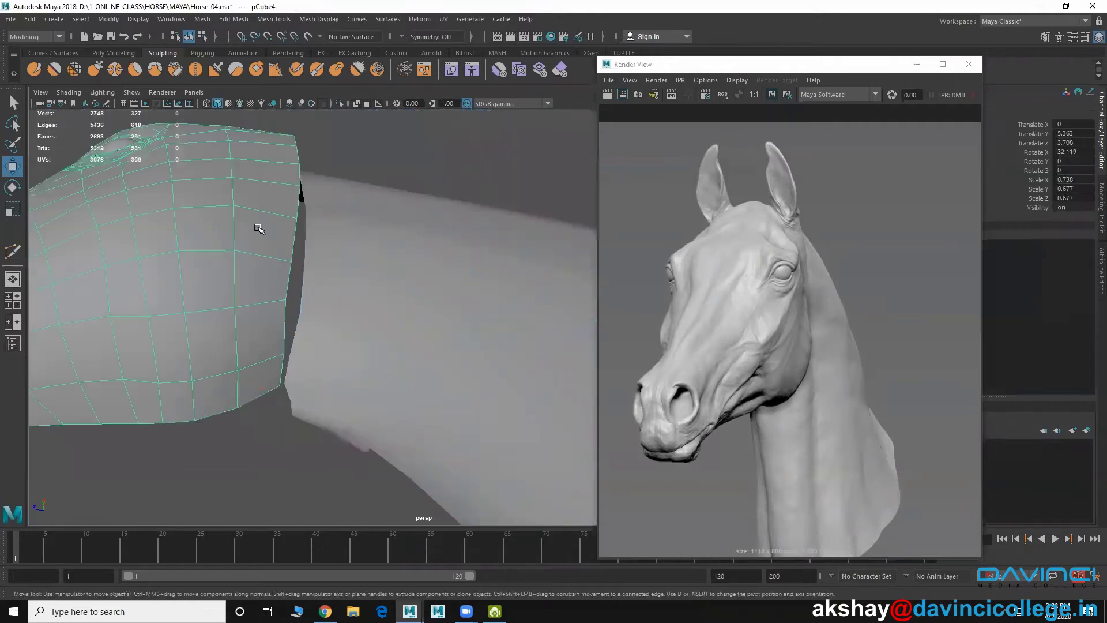
scroll(261, 230, down, 3)
alt+drag(245, 247, 242, 281)
right_drag(289, 223, 266, 225)
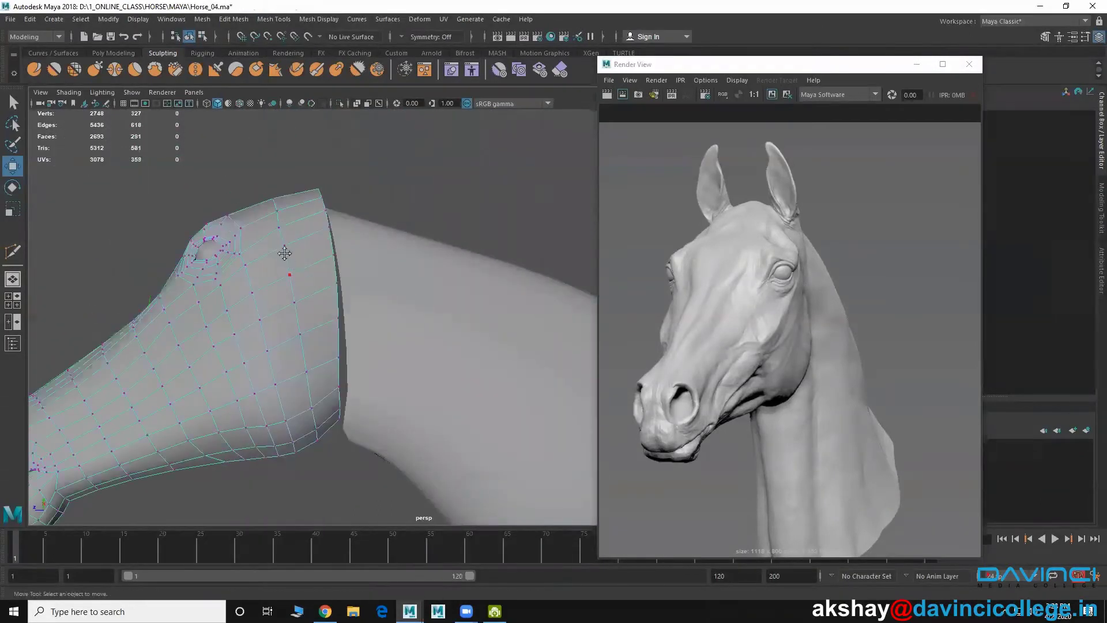
alt+middle_drag(284, 252, 271, 227)
drag(304, 146, 356, 407)
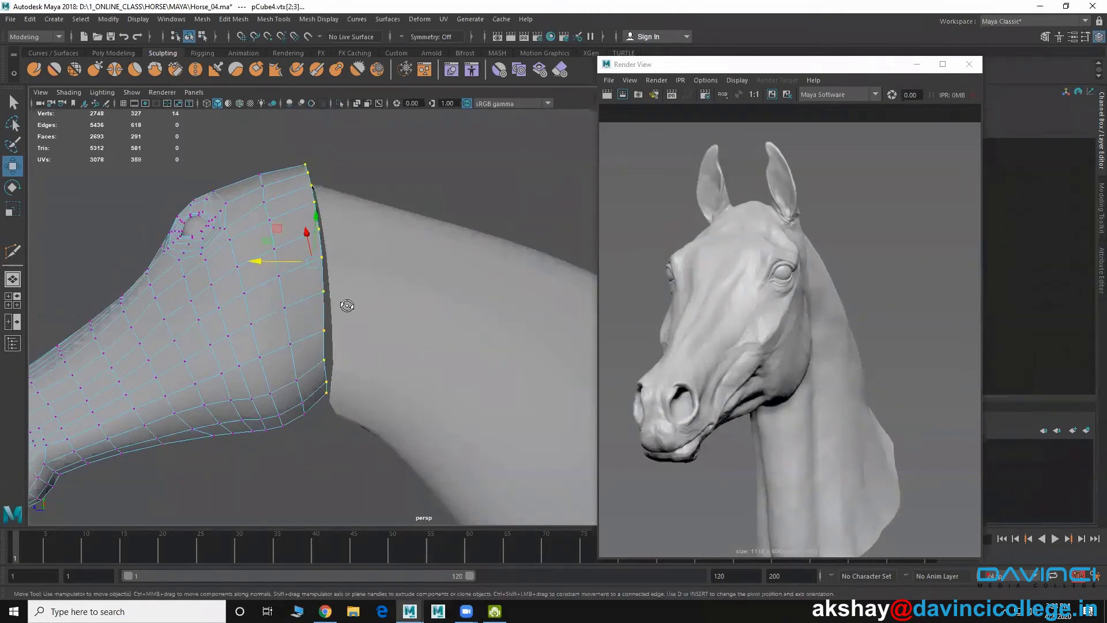
Step: Delete the two stray faces at the underside of the neck beside its open border
alt+drag(347, 306, 354, 266)
click(353, 323)
mouse_move(367, 347)
alt+mouse_down()
mouse_move(361, 297)
mouse_move(348, 331)
mouse_move(359, 317)
mouse_move(362, 334)
alt+mouse_up()
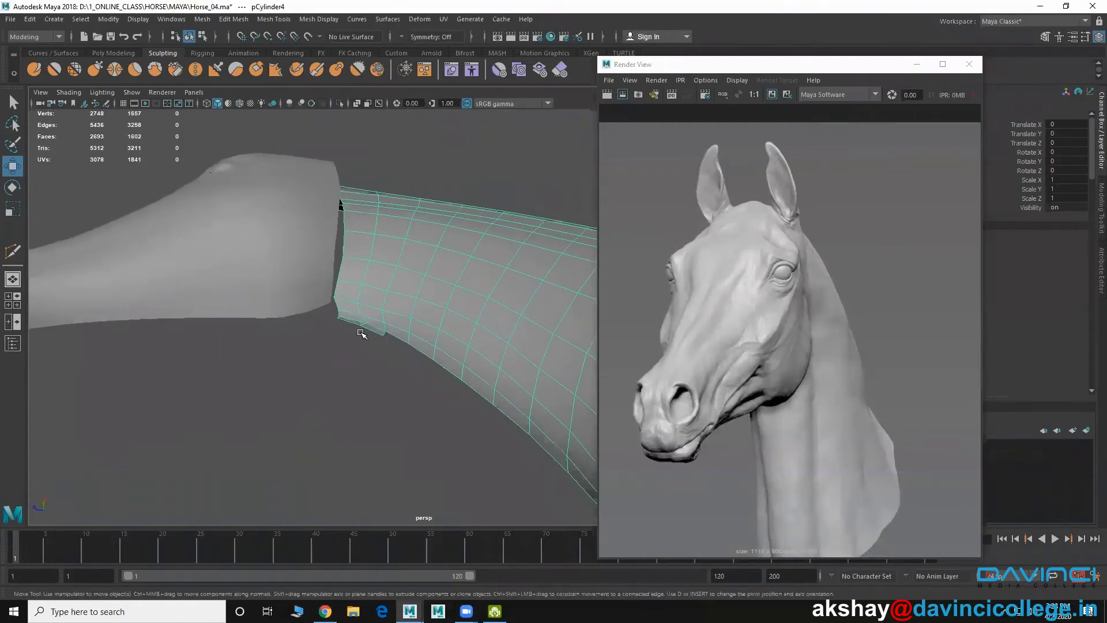
alt+right_drag(362, 333, 471, 402)
right_drag(333, 293, 332, 326)
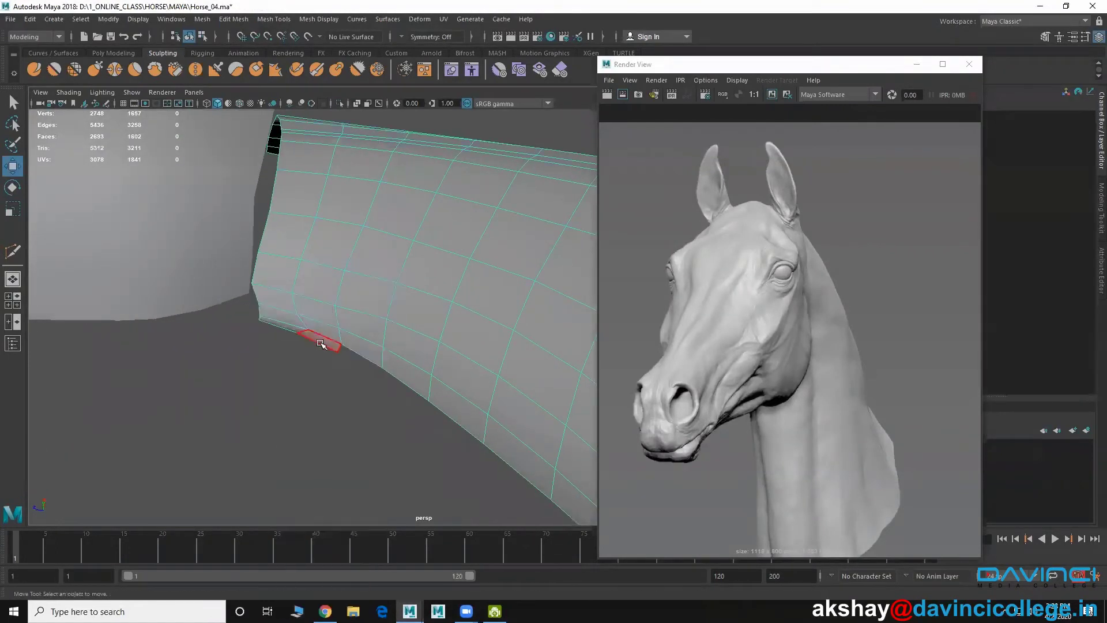
click(320, 343)
key(Delete)
click(289, 328)
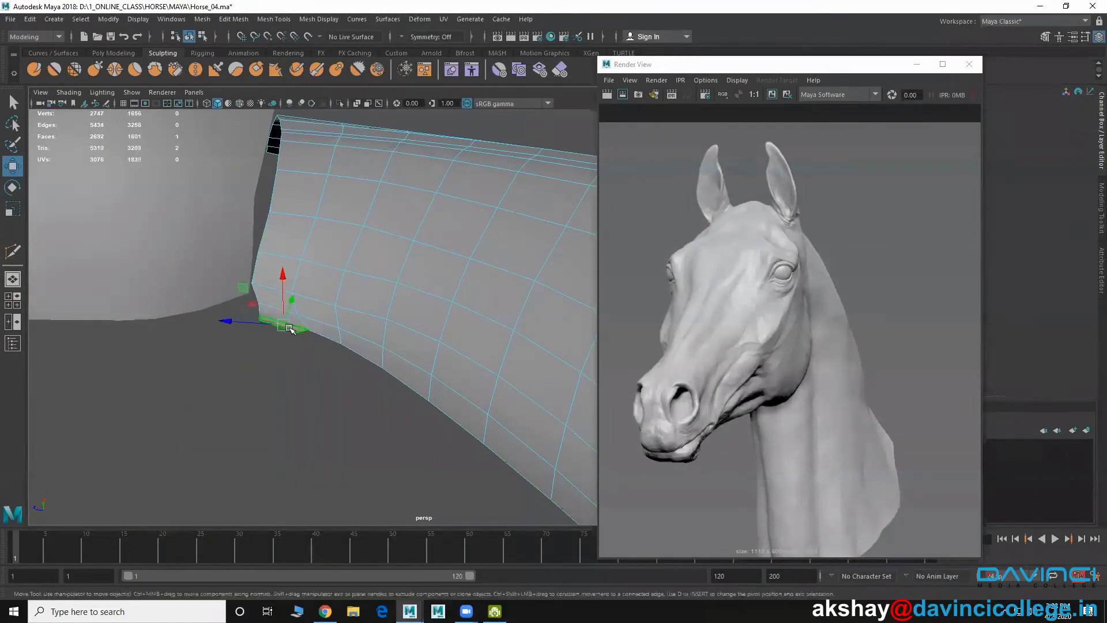
key(Delete)
Step: Reselect the neck's border vertices and recount them after the removal of the stray faces
right_drag(371, 261, 309, 253)
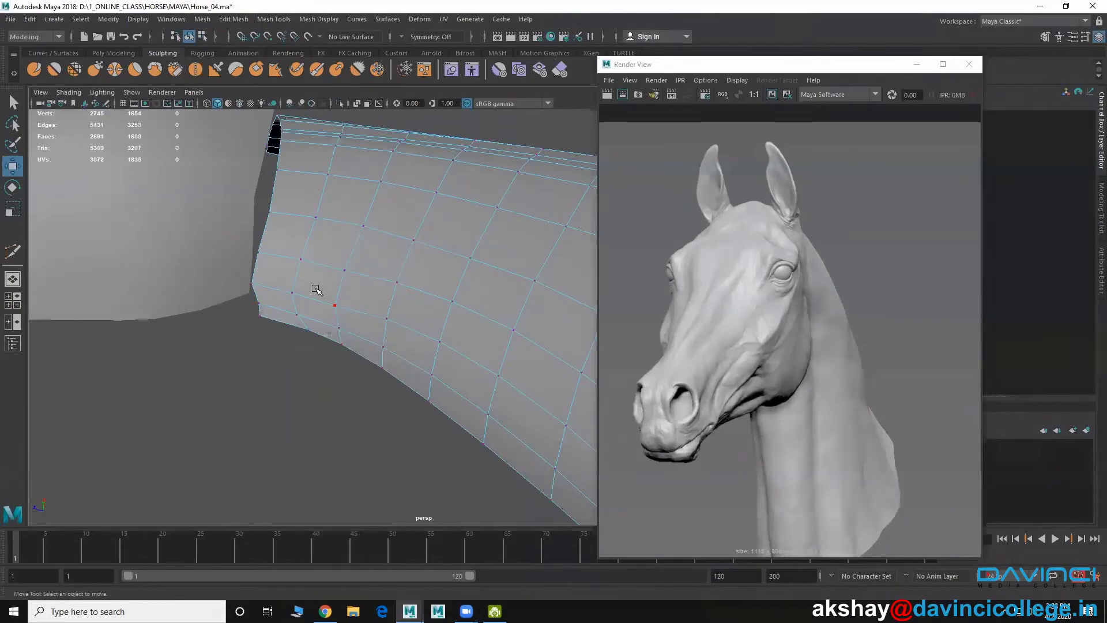
alt+right_drag(418, 345, 282, 290)
alt+drag(282, 290, 317, 207)
drag(299, 170, 376, 378)
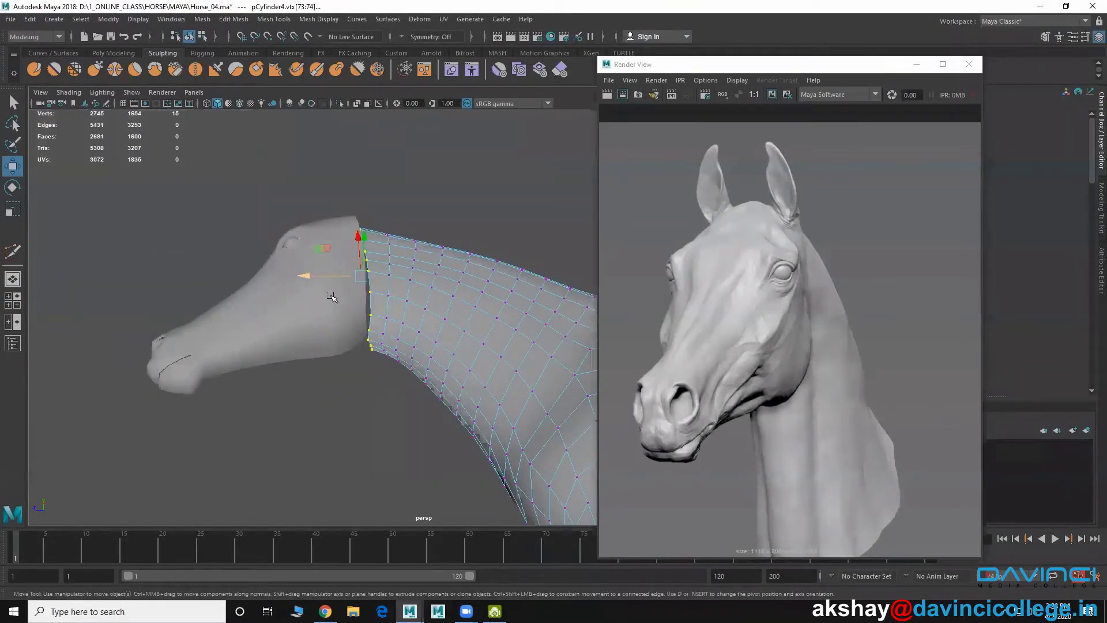
alt+drag(331, 295, 393, 422)
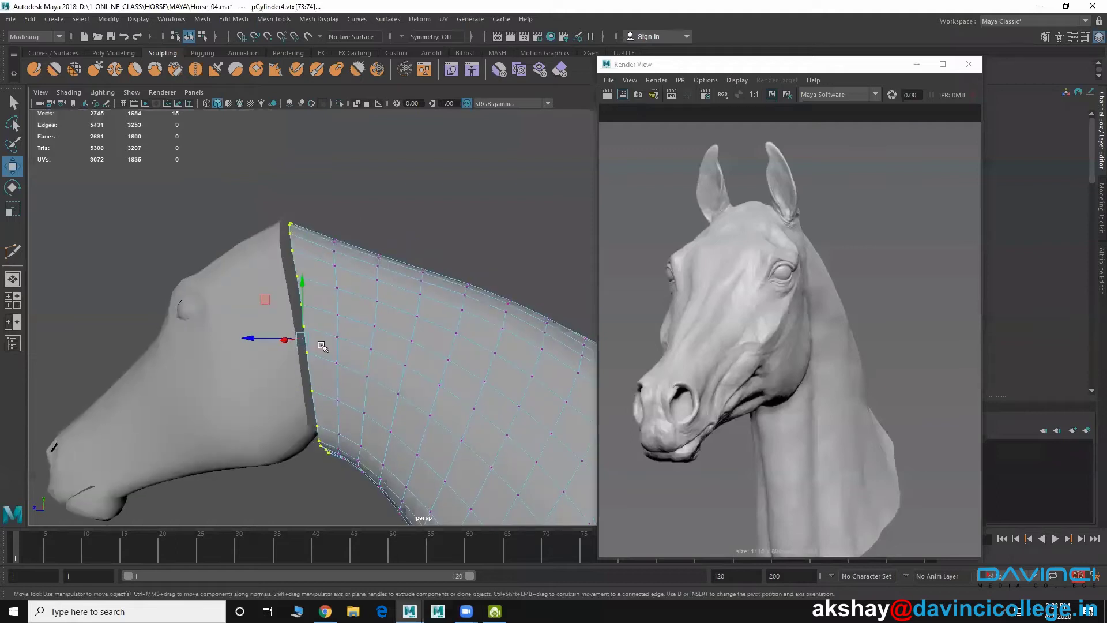
Step: Insert an edge loop on the head from the eye's rear corner to the head's rear border
click(269, 259)
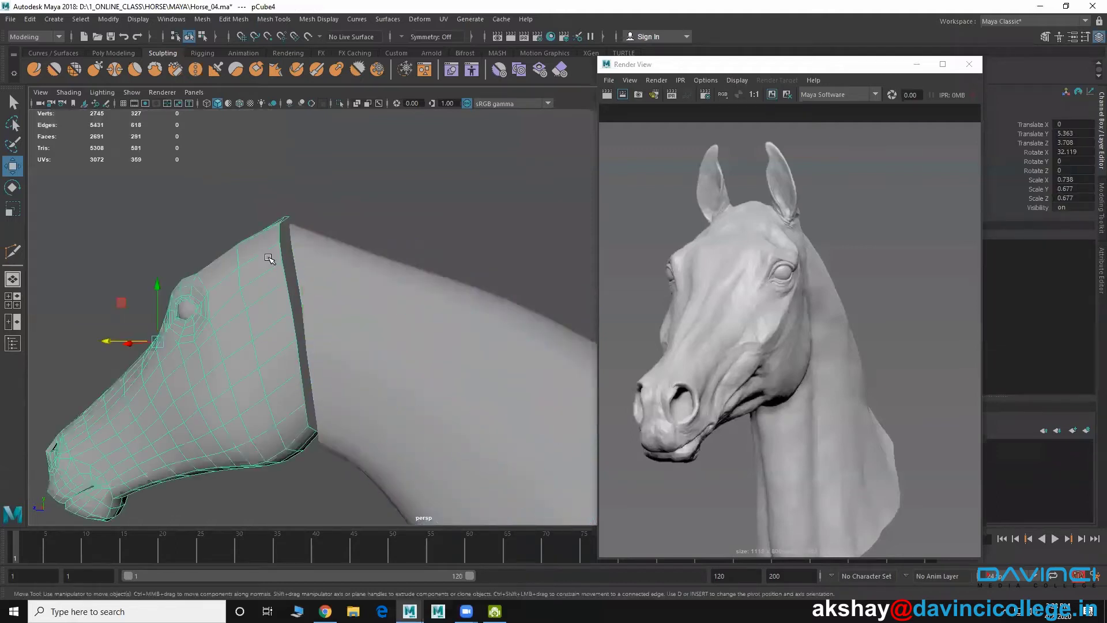
alt+drag(257, 308, 312, 315)
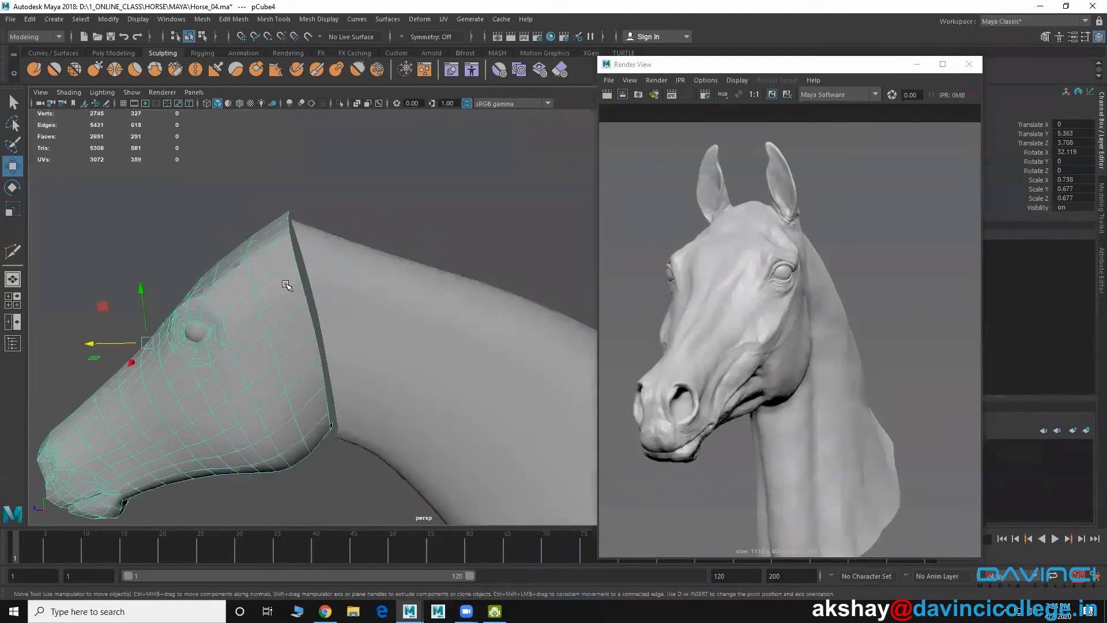
alt+right_drag(286, 287, 304, 312)
scroll(284, 330, up, 3)
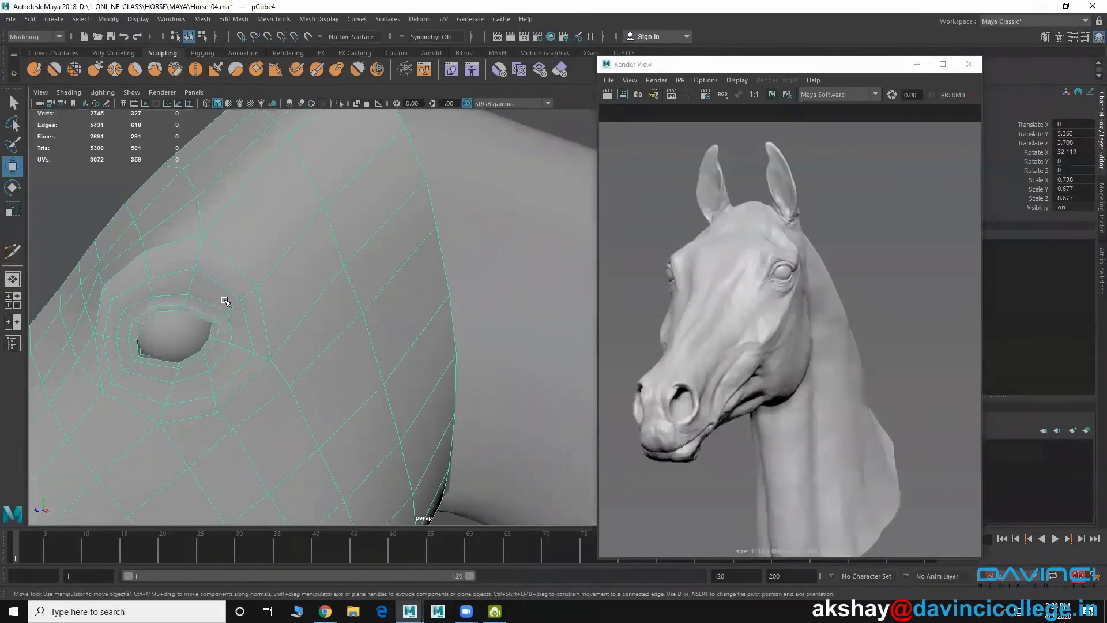
click(203, 19)
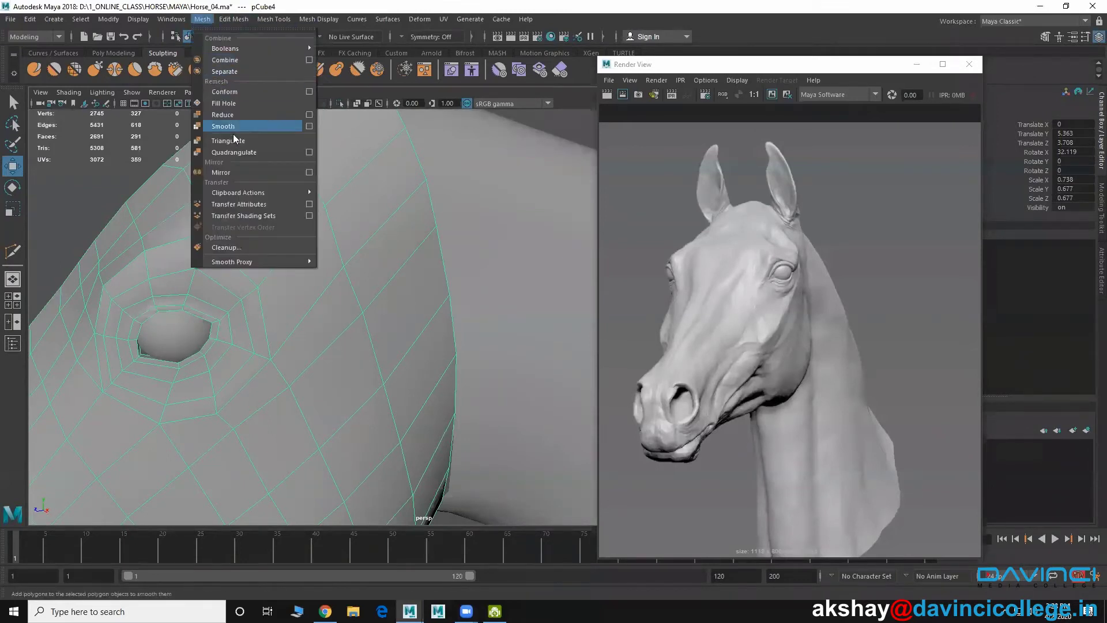
click(274, 19)
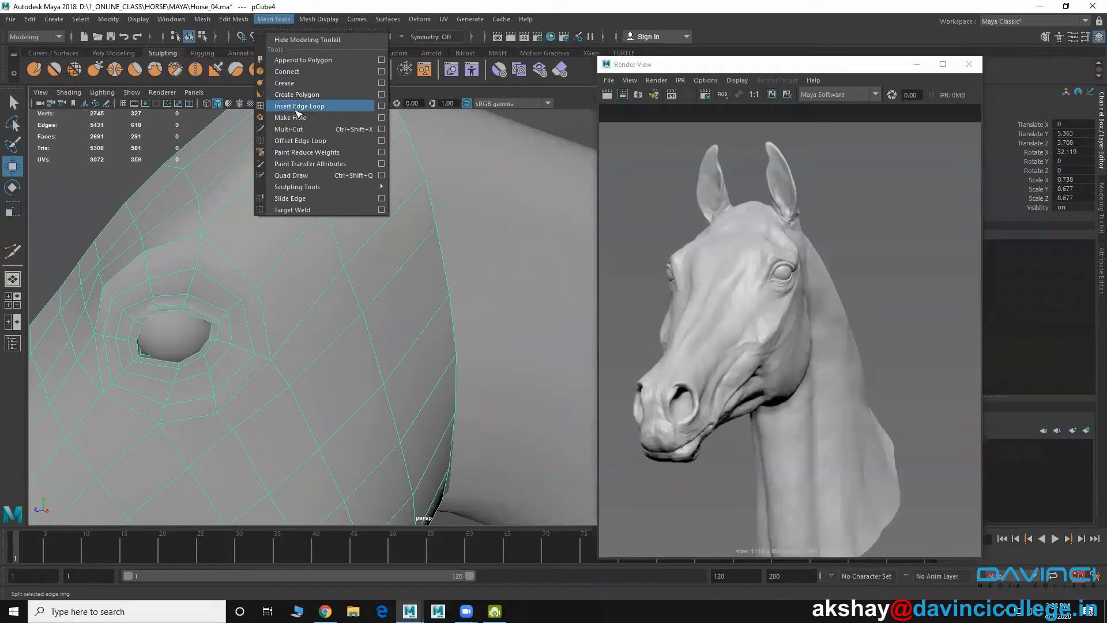
click(294, 107)
scroll(279, 304, up, 2)
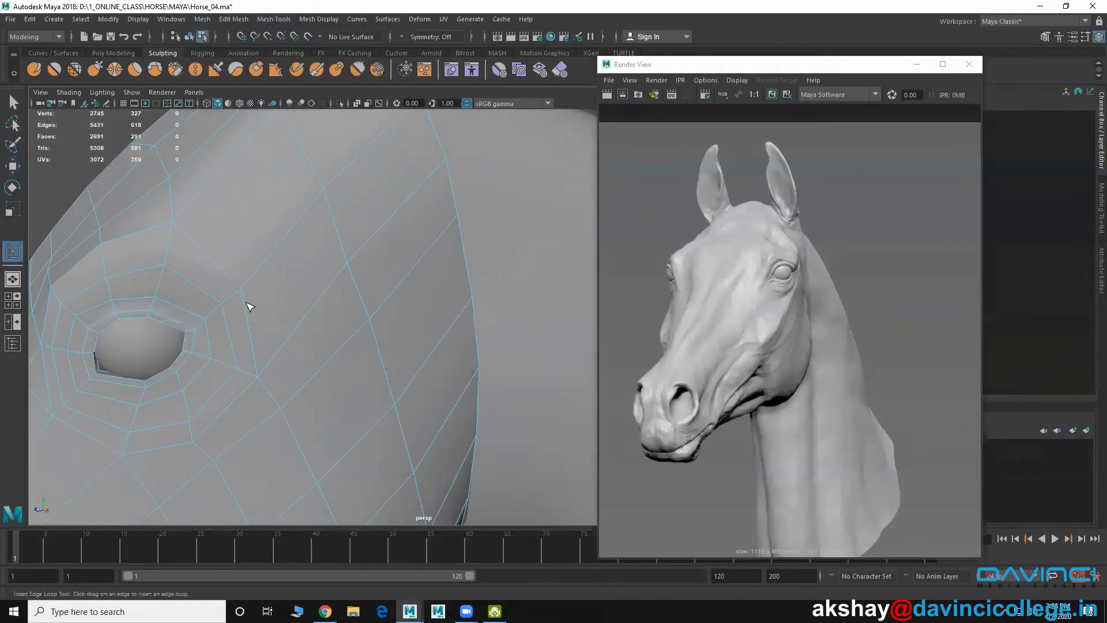
click(250, 314)
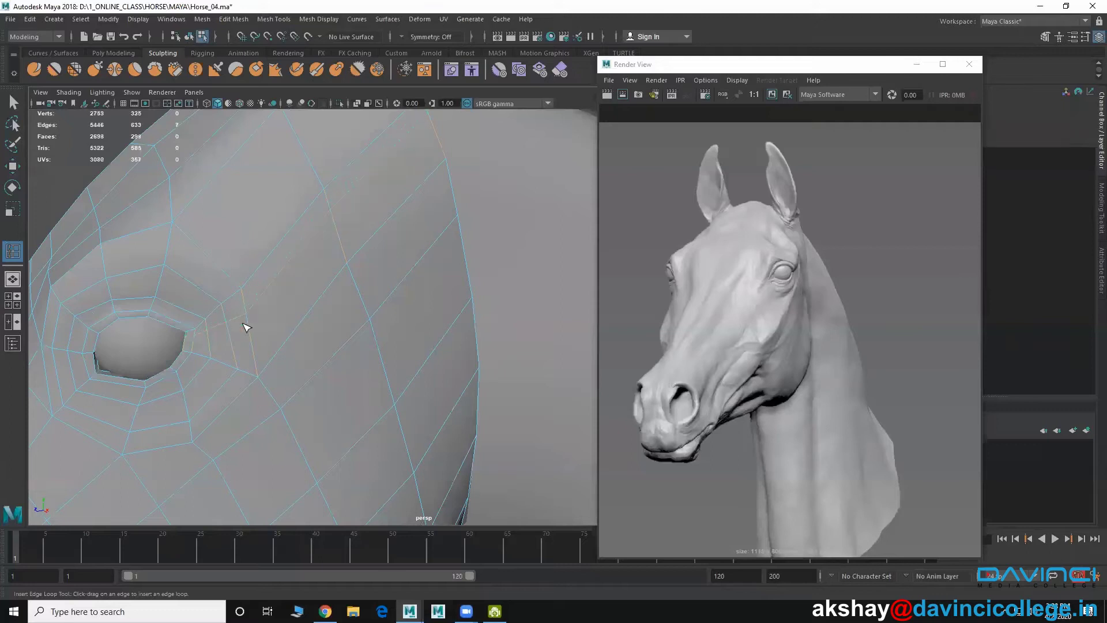
scroll(222, 272, up, 2)
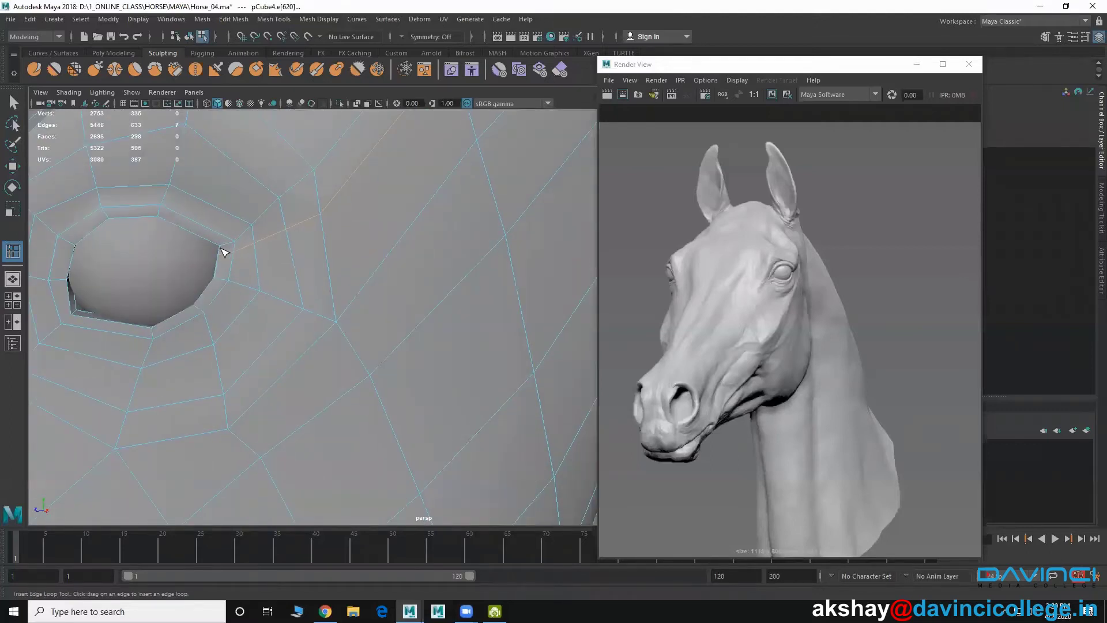
scroll(260, 277, down, 4)
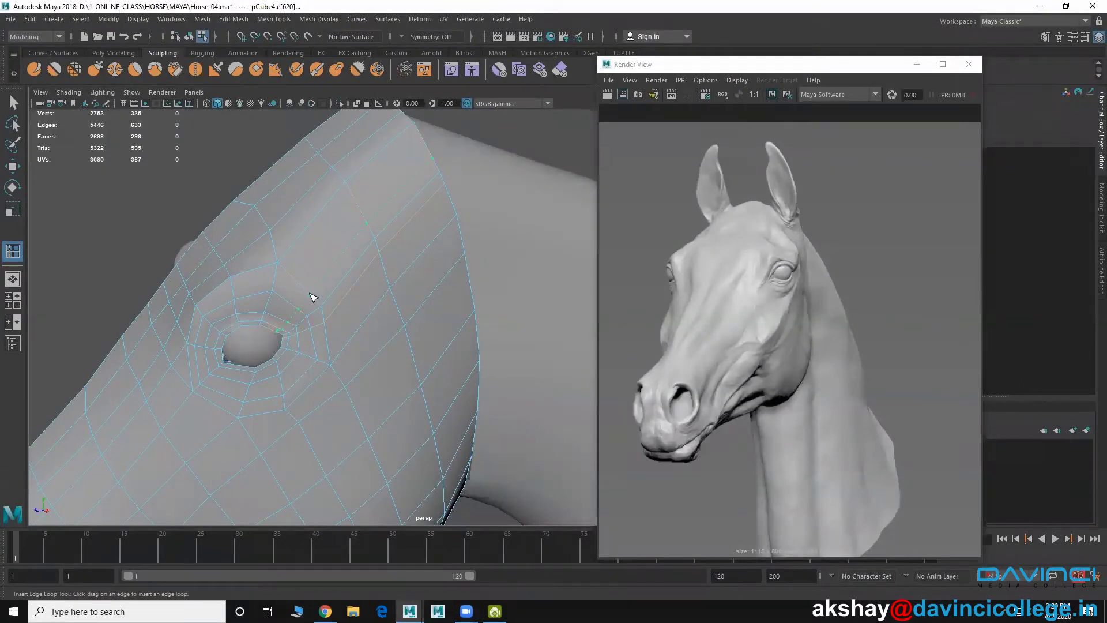
click(319, 290)
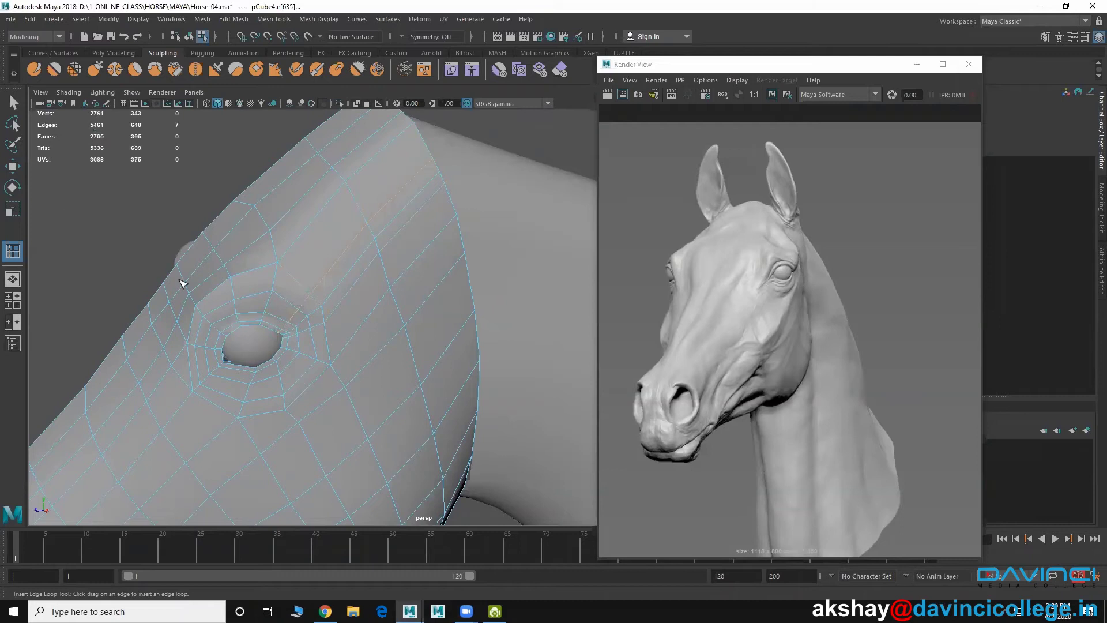
key(ctrl+z)
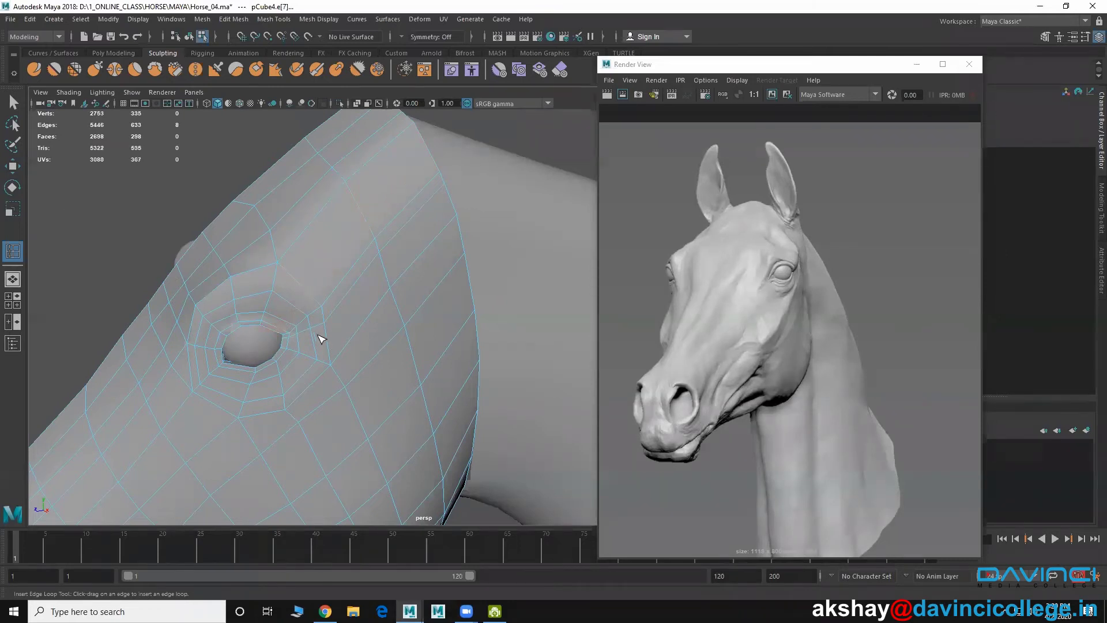
Step: Cut a new edge line with Multi-Cut from the eye's rear upper corner across the faces to the head's rear border
alt+middle_drag(319, 336, 311, 341)
alt+right_drag(311, 341, 330, 356)
alt+middle_drag(283, 331, 258, 334)
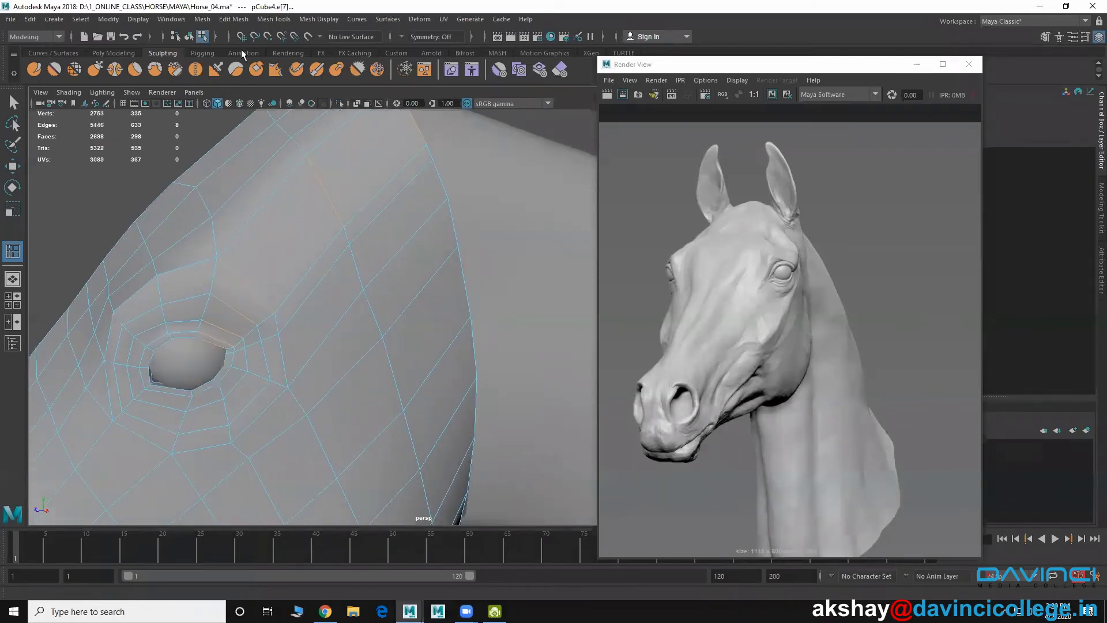
click(233, 19)
mouse_move(269, 20)
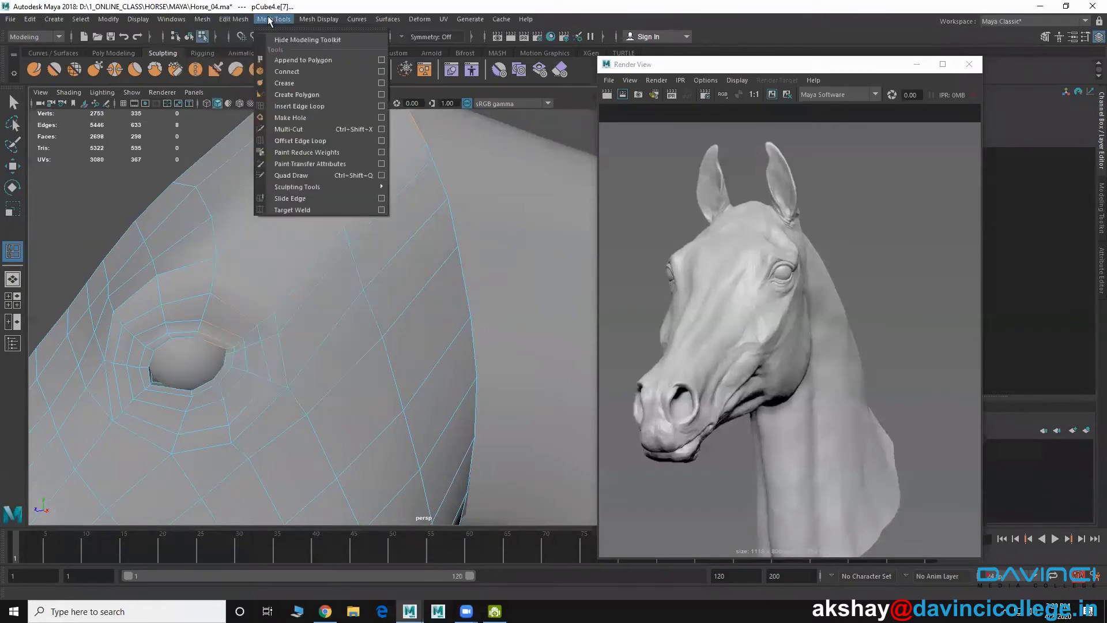
click(289, 129)
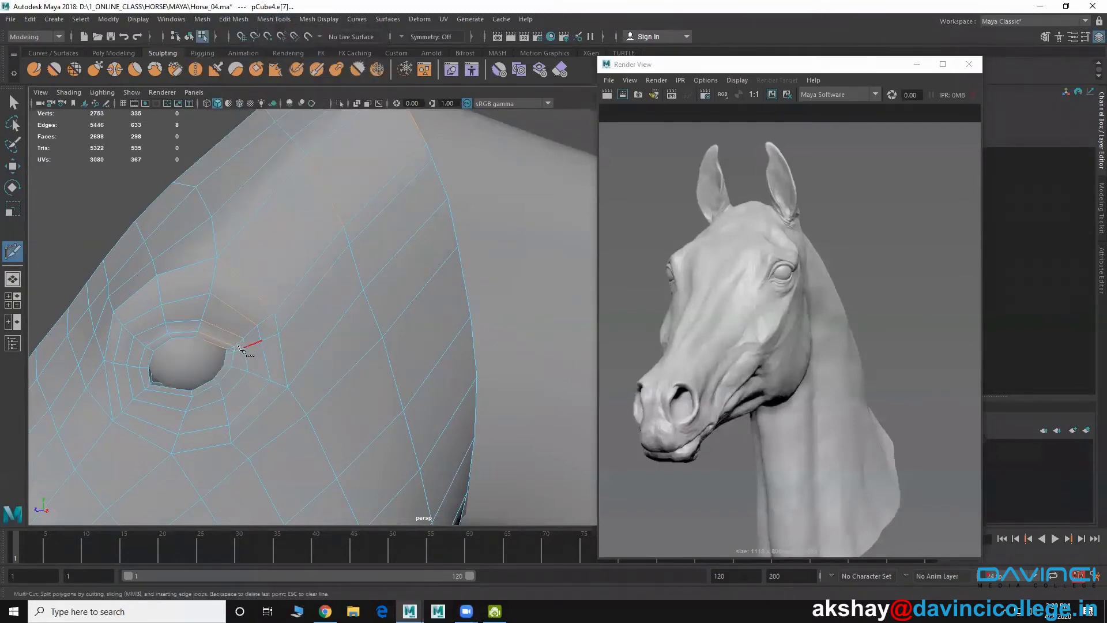
scroll(248, 355, up, 3)
alt+middle_drag(122, 369, 167, 362)
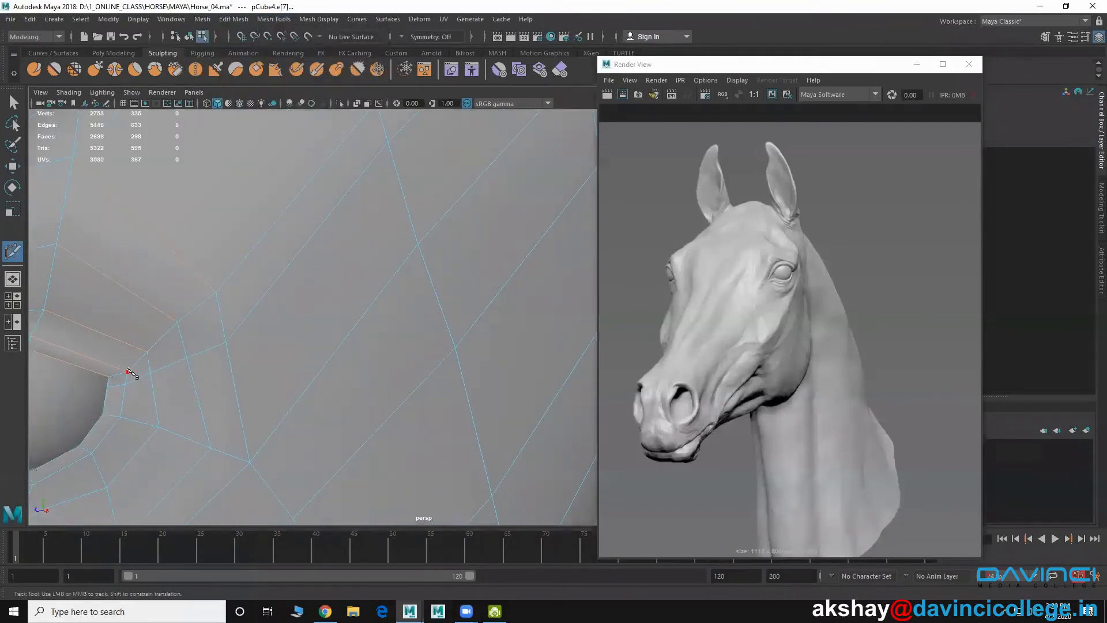
click(127, 372)
click(136, 348)
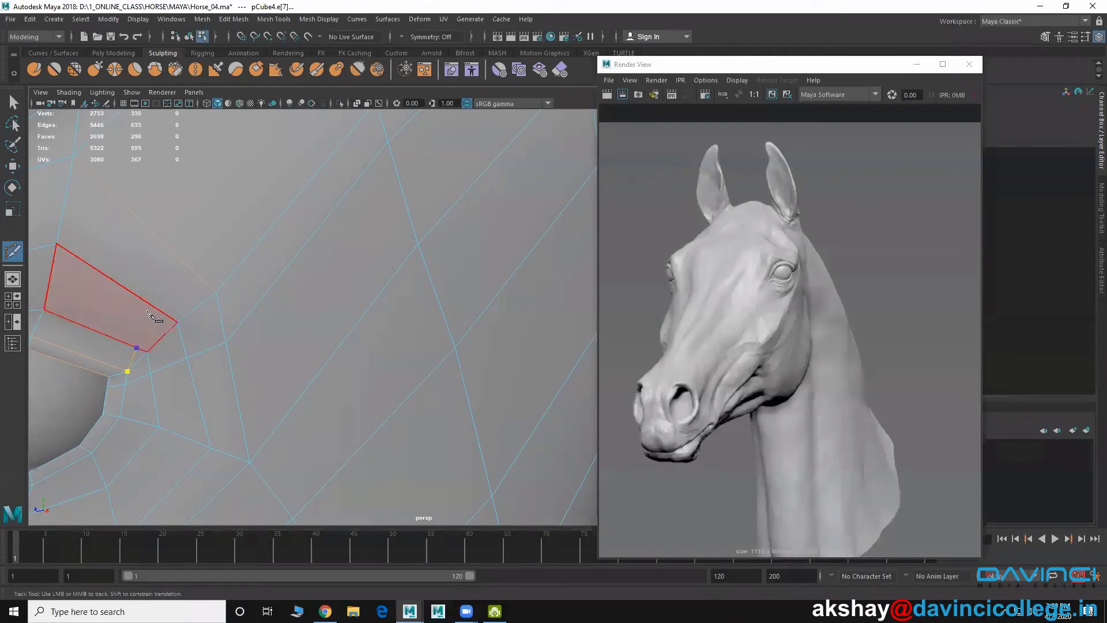
click(152, 306)
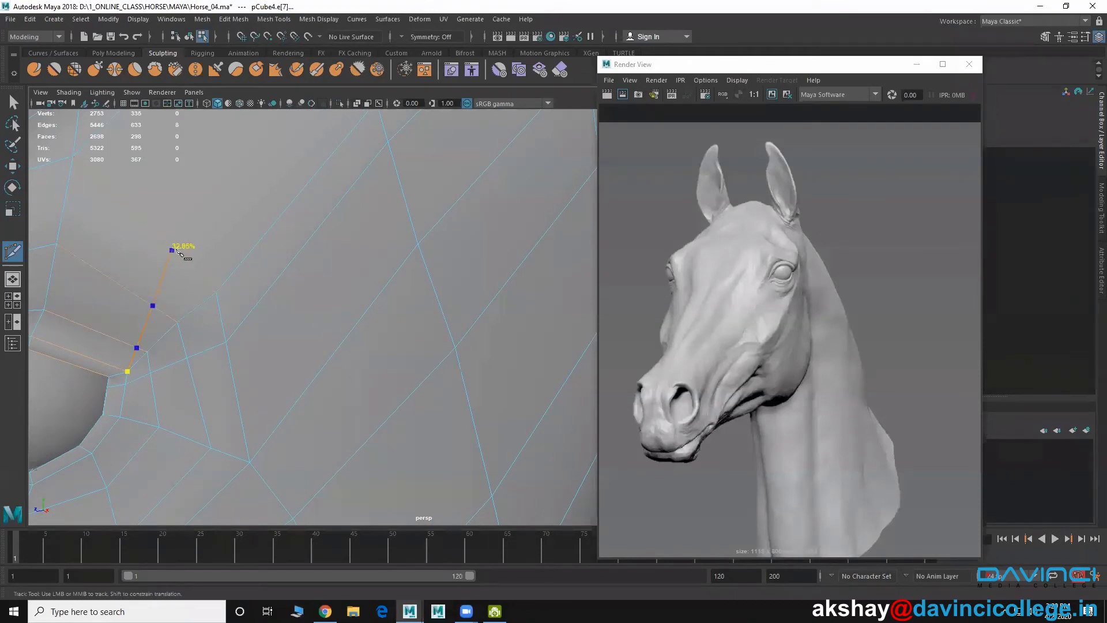
click(176, 255)
alt+right_drag(388, 298, 278, 296)
alt+middle_drag(278, 297, 253, 363)
click(369, 241)
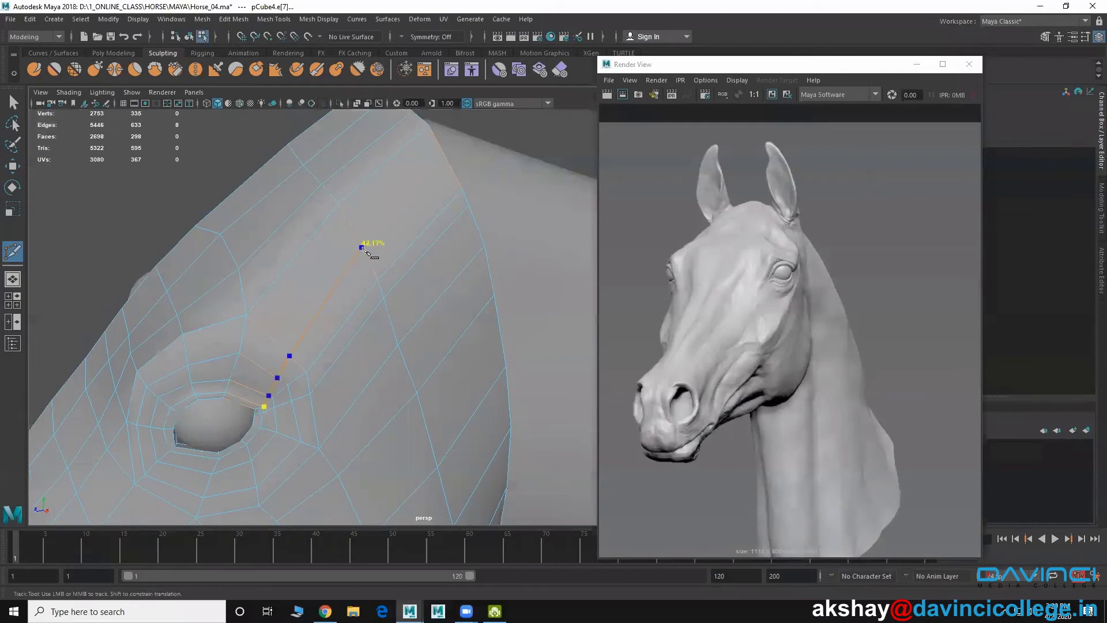
click(448, 163)
key(Return)
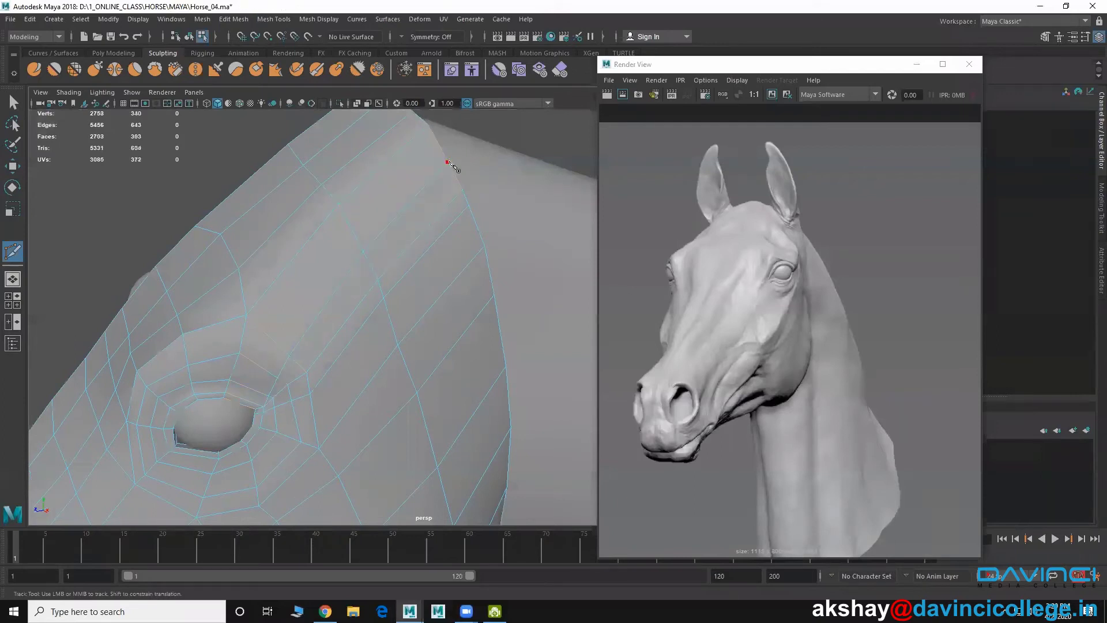
Step: Delete the edge line running from the eye's rear upper corner across the head to its rear border
click(12, 166)
right_click(403, 254)
click(404, 251)
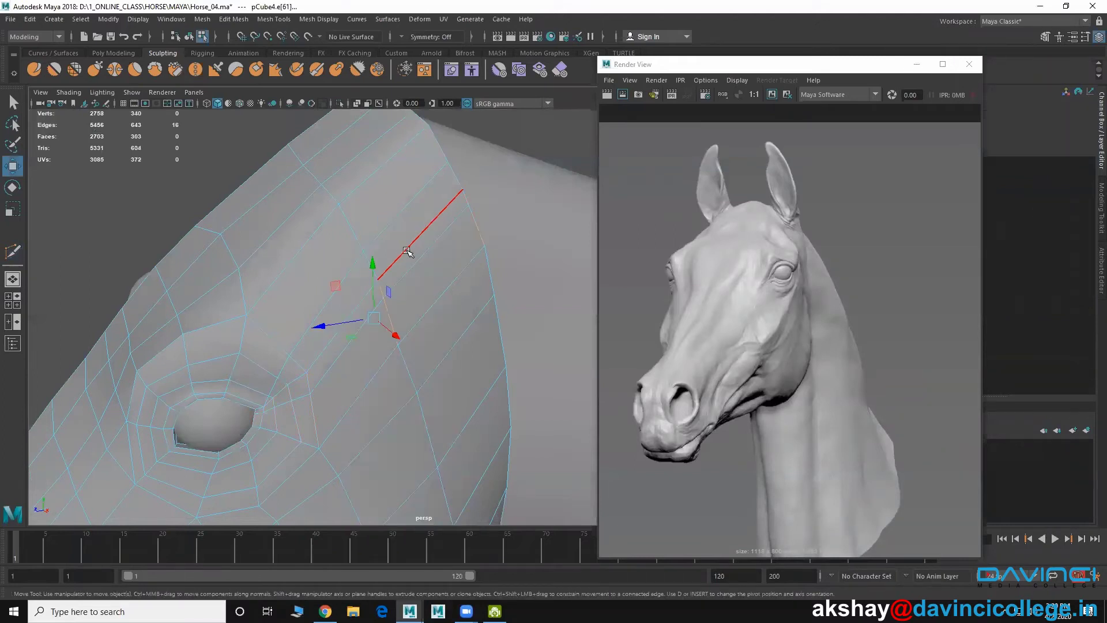
ctrl+right_drag(406, 251, 480, 251)
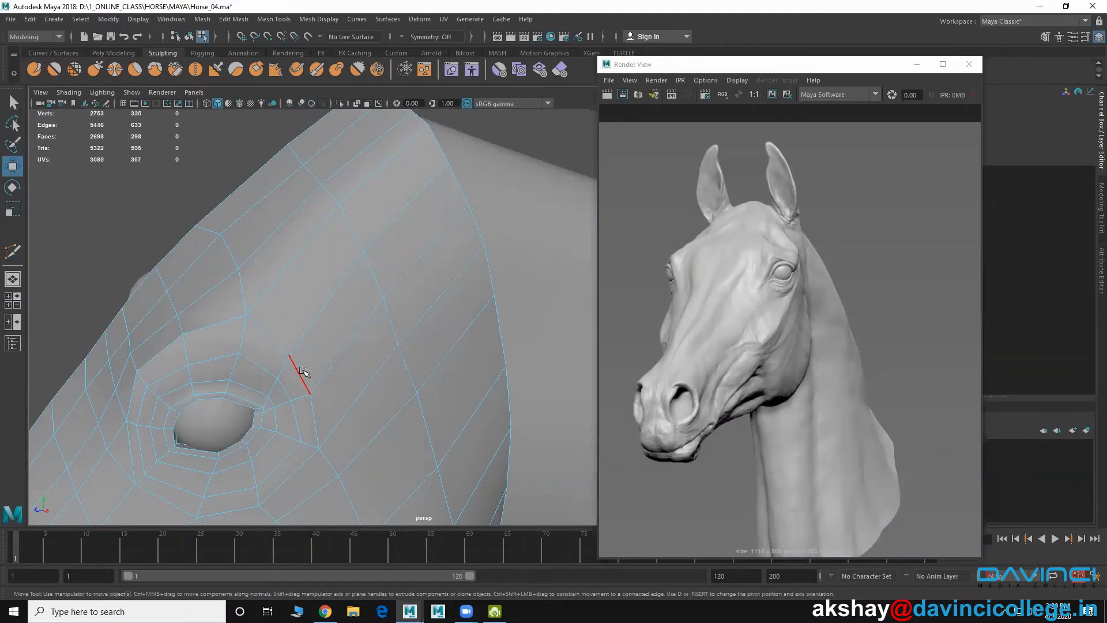
Step: Examine the shape and edge flow of the eye opening in smooth preview, with and without the head selected
scroll(295, 369, up, 5)
alt+middle_drag(209, 367, 297, 334)
scroll(297, 334, up, 5)
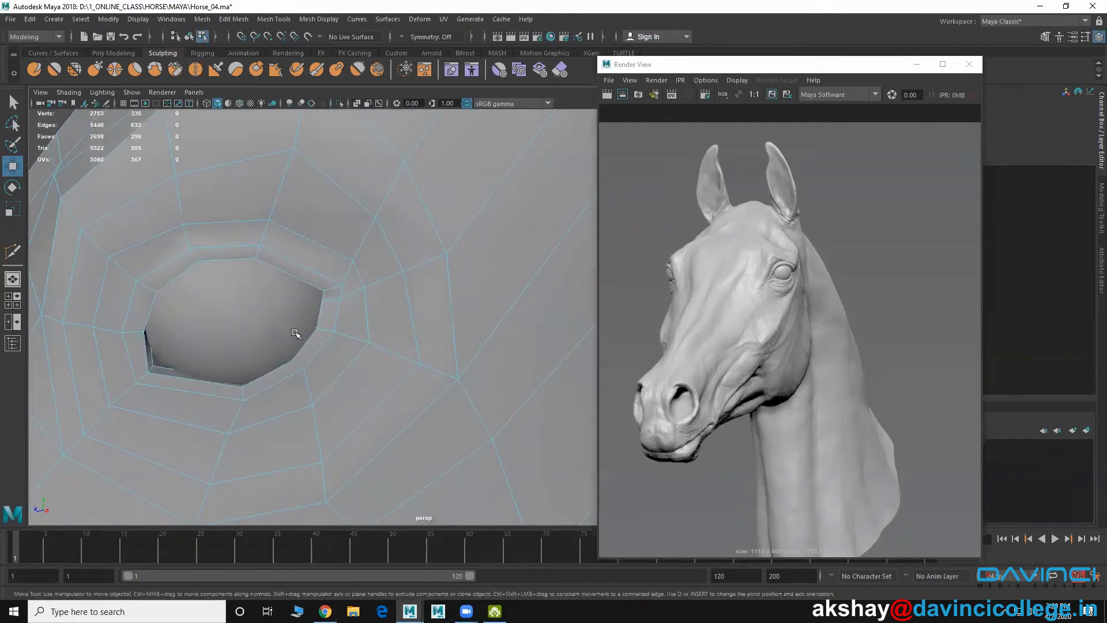
right_drag(314, 272, 368, 246)
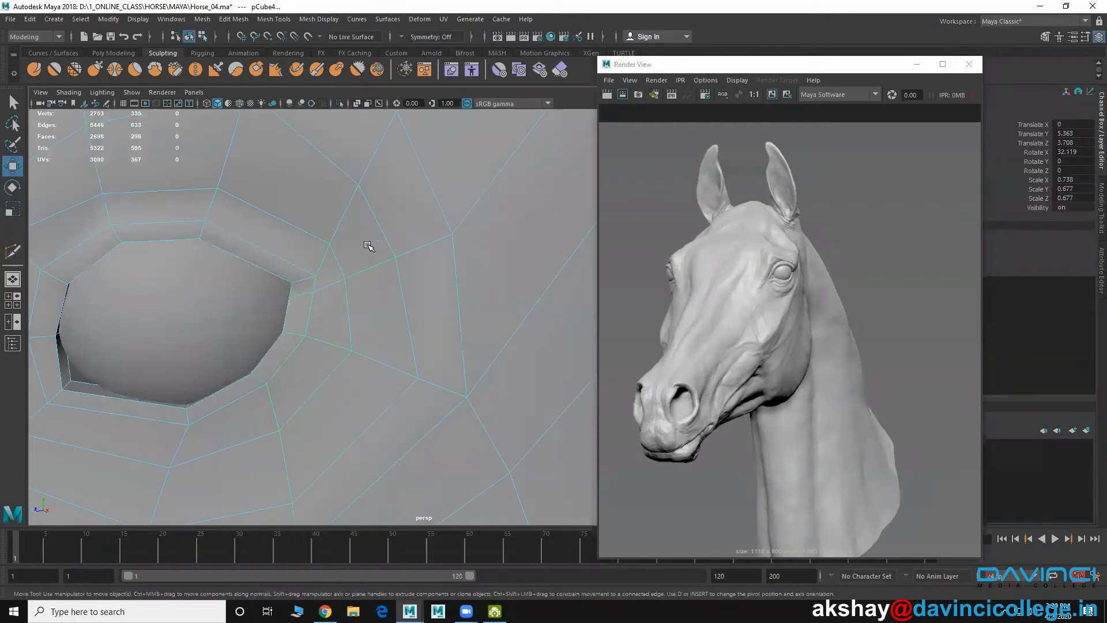
key(3)
scroll(425, 362, down, 2)
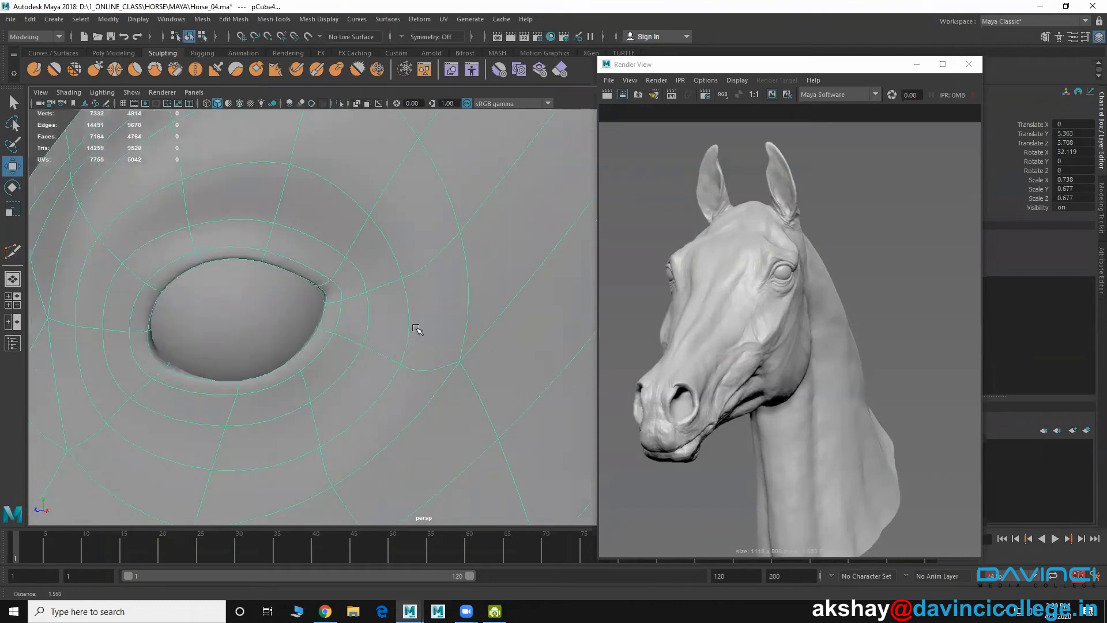
scroll(416, 330, down, 3)
click(167, 231)
scroll(442, 358, up, 5)
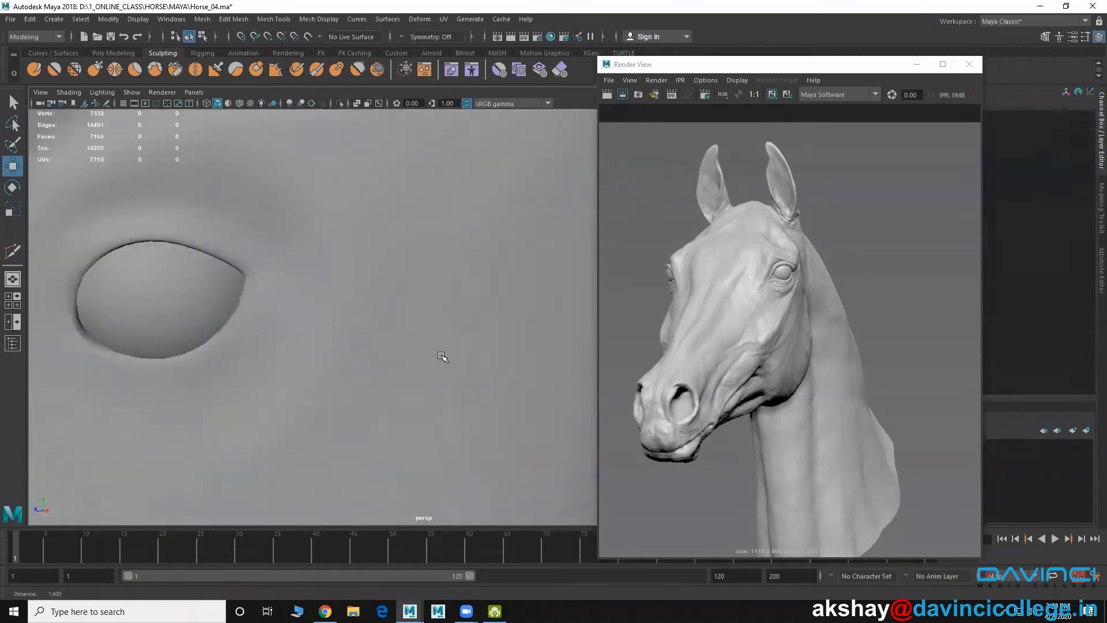
click(247, 278)
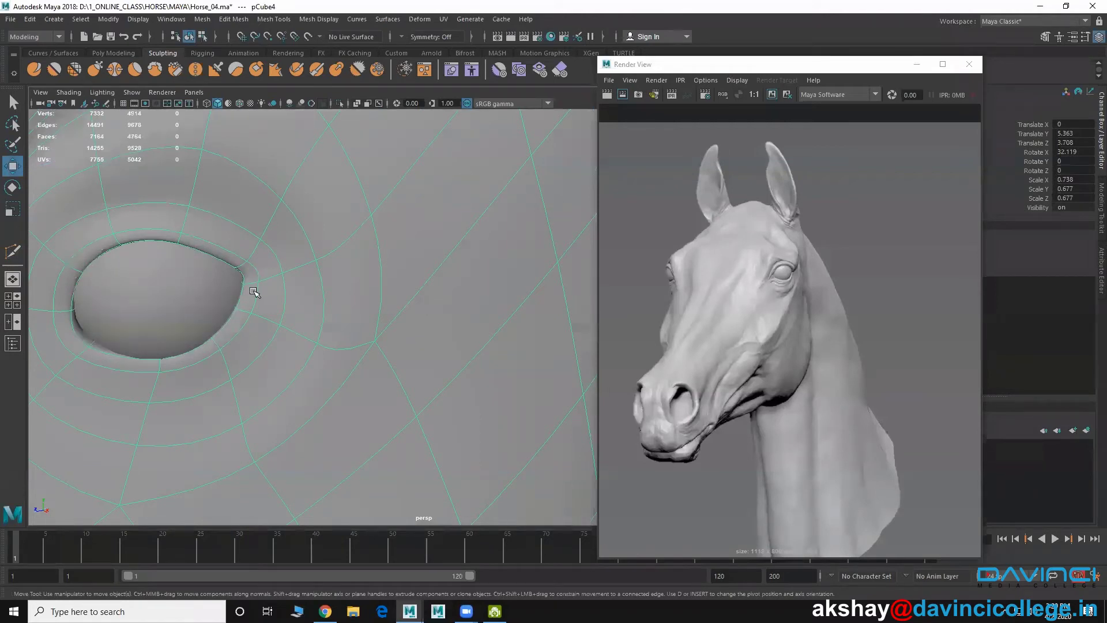
alt+middle_drag(254, 289, 314, 267)
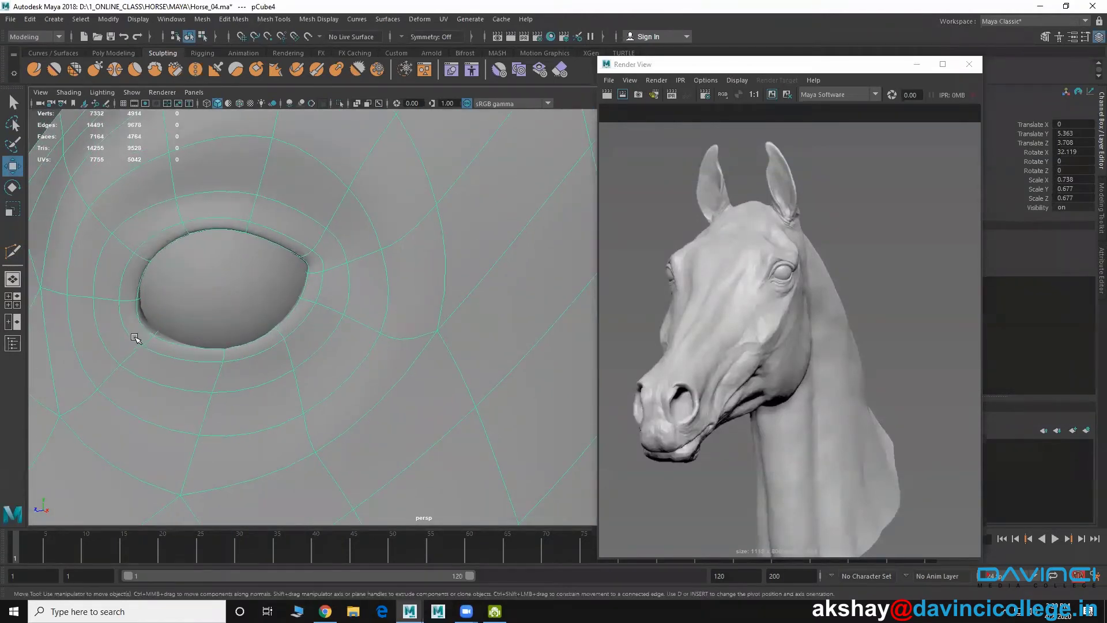
Step: Return the head to its unsmoothed display and insert an edge loop across the rings at the eye's front lower corner
key(1)
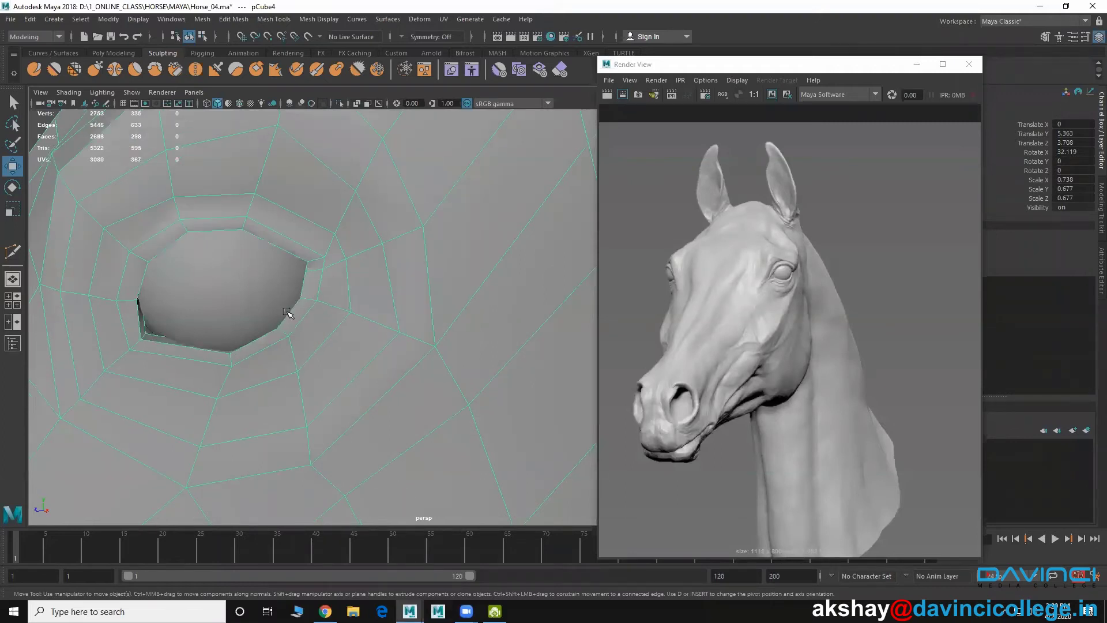
scroll(285, 312, down, 2)
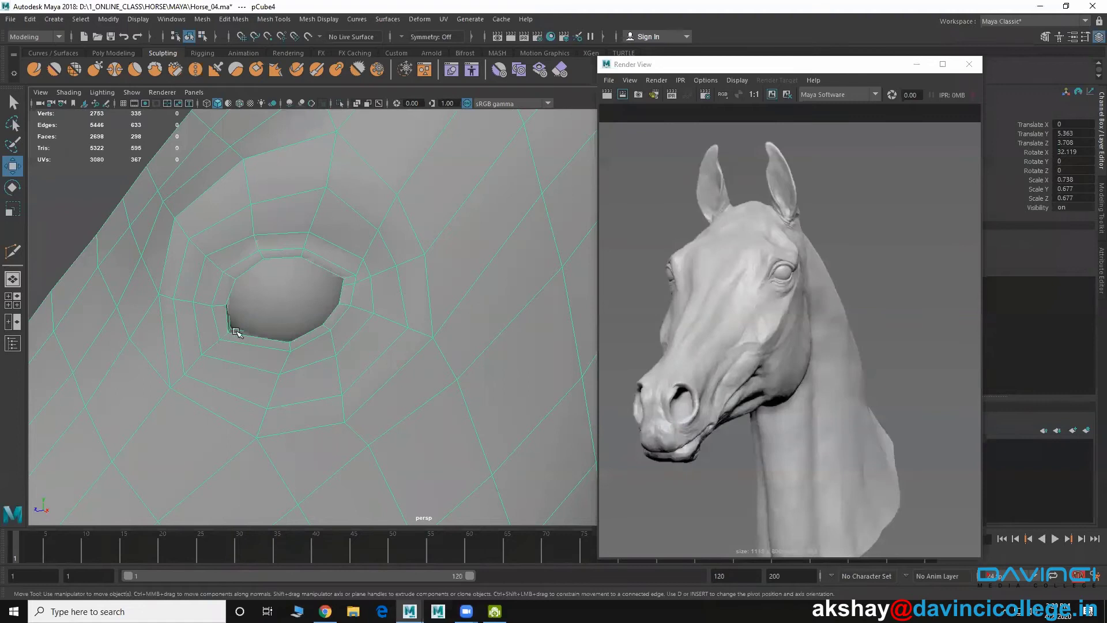
alt+middle_drag(236, 333, 265, 289)
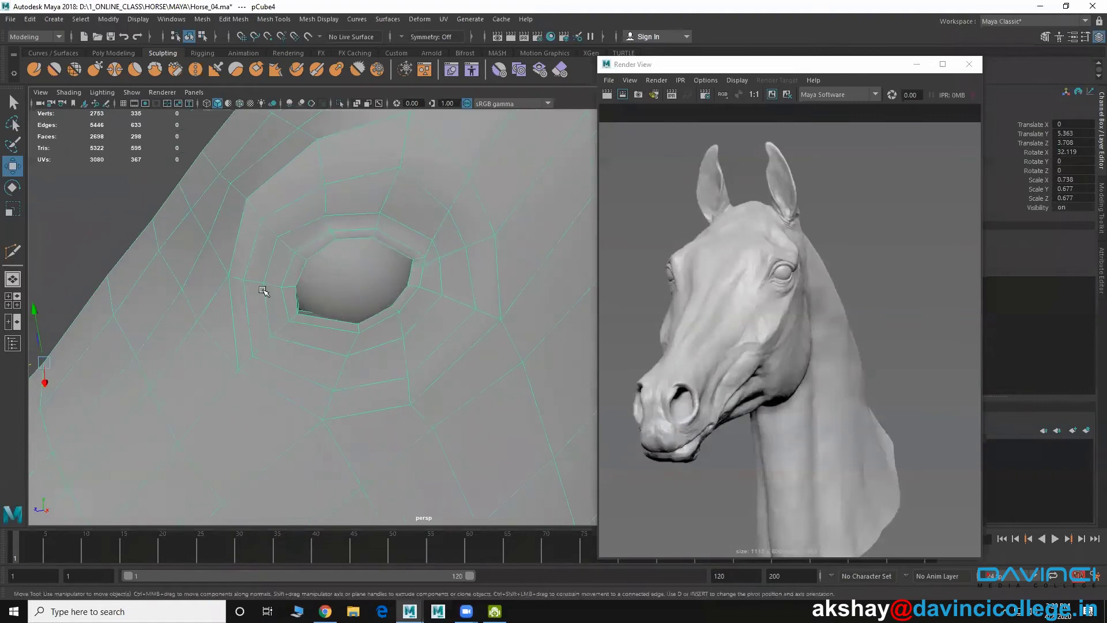
click(274, 19)
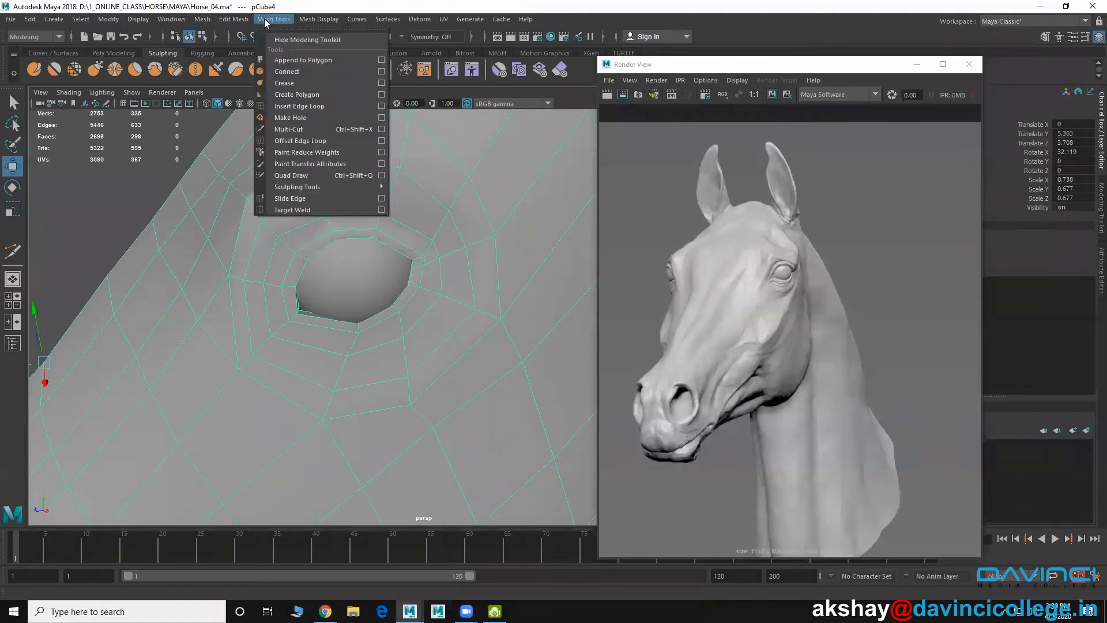
click(295, 106)
scroll(314, 294, up, 5)
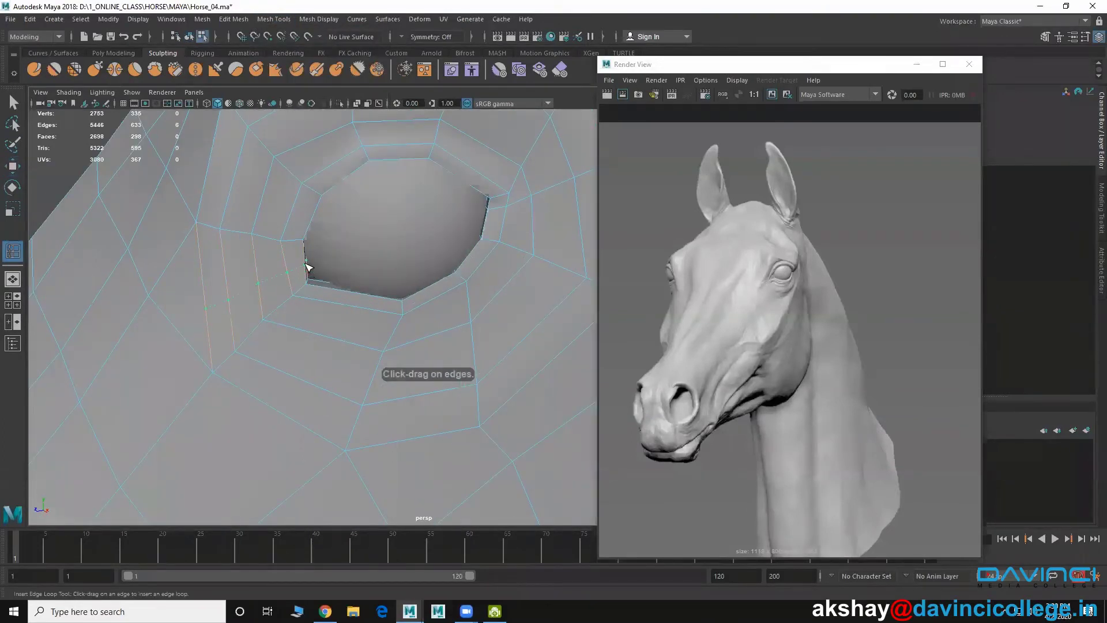
drag(308, 266, 322, 273)
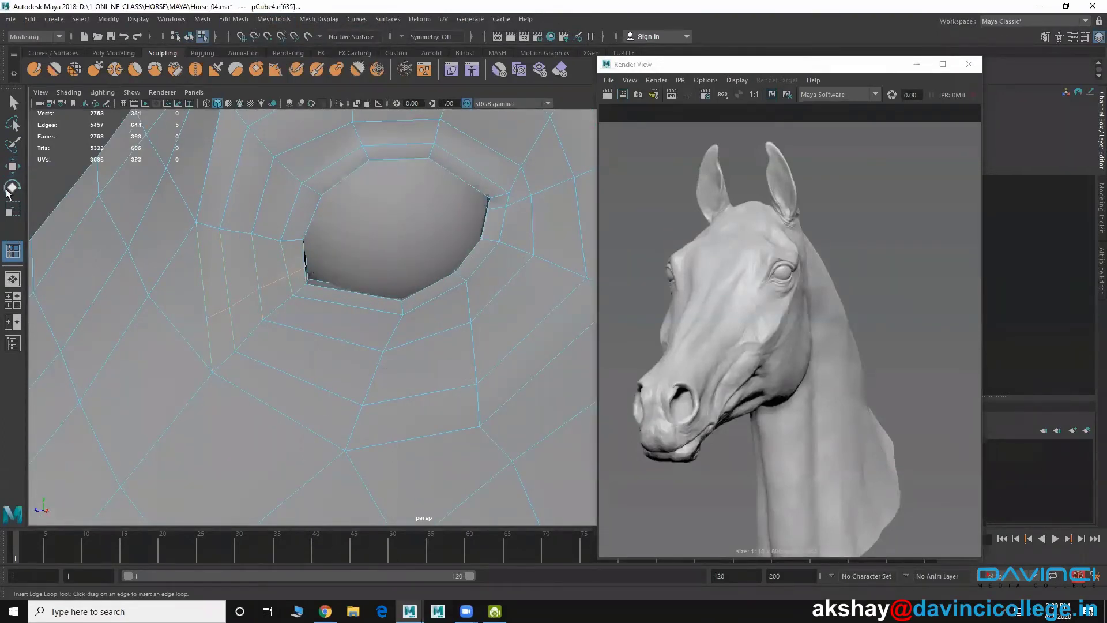
Step: Shift the new edges at the eye's front corner slightly outward and return to object mode
click(12, 166)
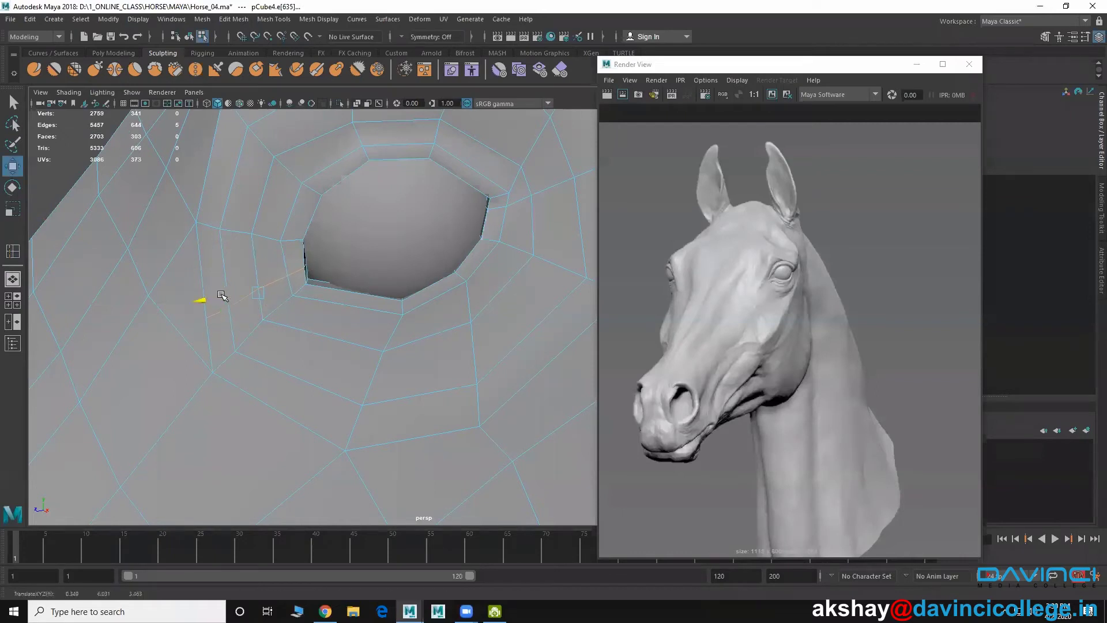
drag(223, 296, 223, 297)
key(F8)
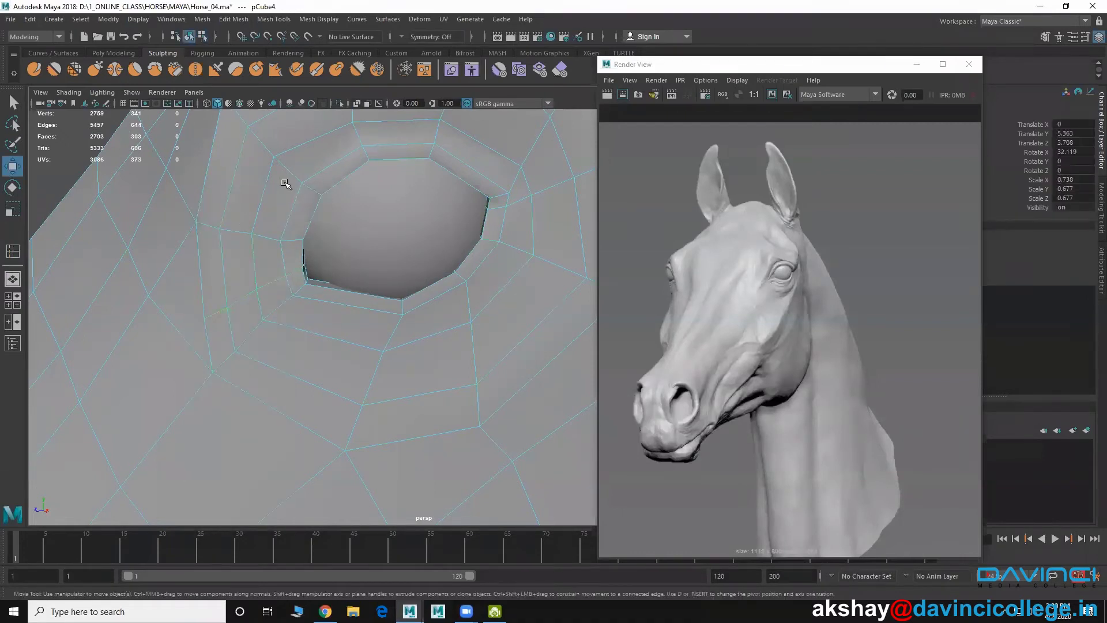
Step: Inspect the eye opening in smooth preview from several angles and enlarge the eye area of the reference render for comparison
key(3)
click(59, 152)
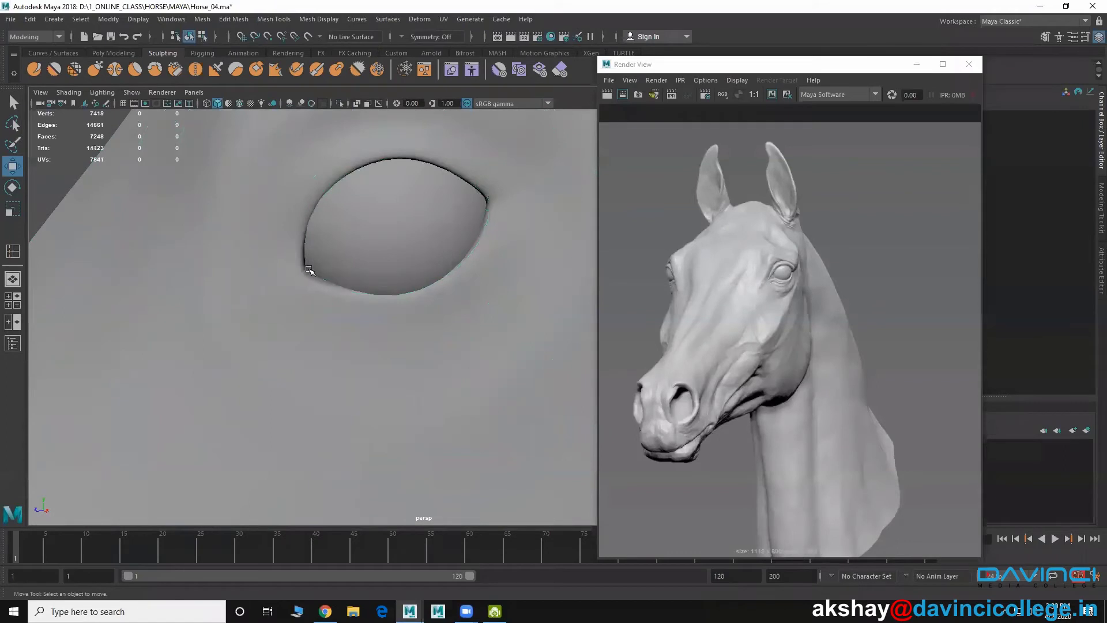
alt+drag(346, 307, 354, 293)
alt+drag(490, 207, 444, 278)
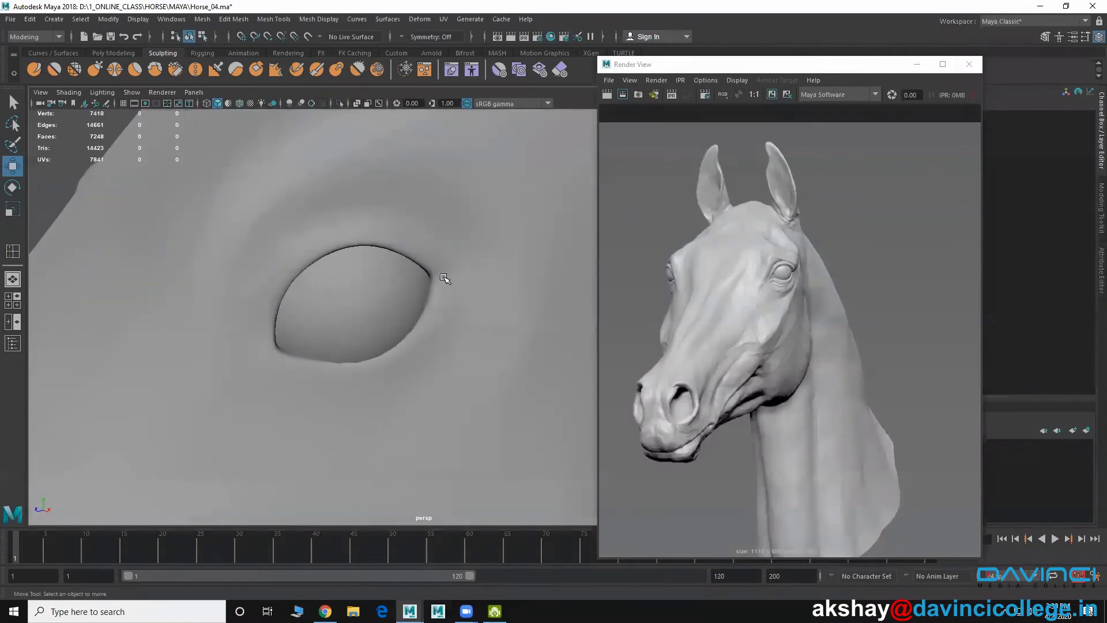
alt+right_drag(477, 338, 321, 296)
alt+drag(322, 297, 356, 297)
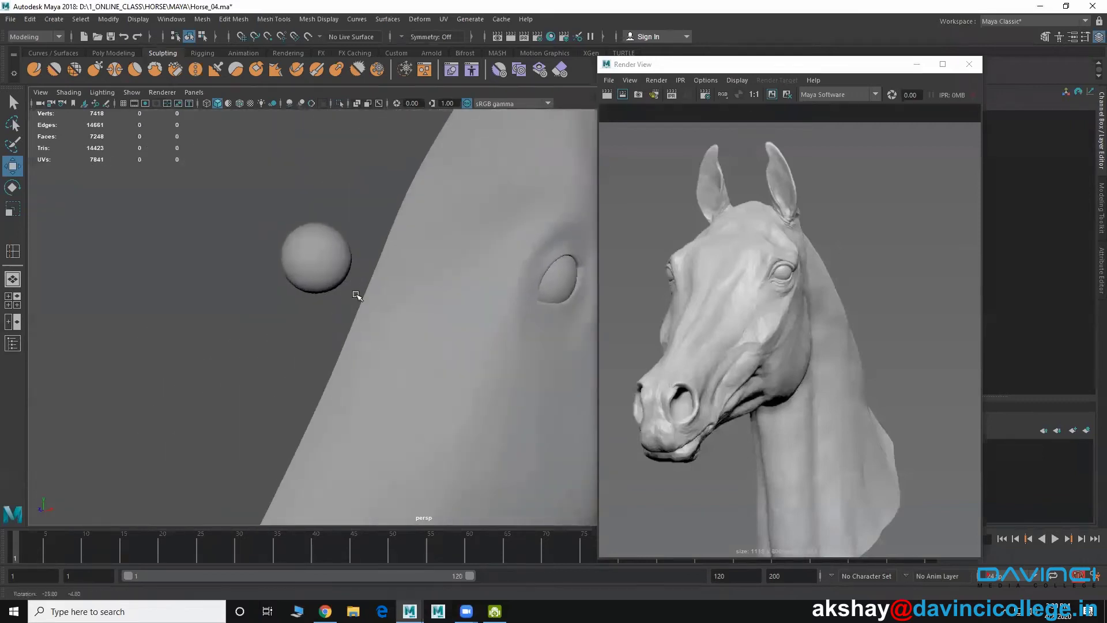
alt+middle_drag(356, 296, 284, 311)
alt+right_drag(284, 312, 348, 327)
alt+drag(349, 327, 323, 331)
alt+right_drag(323, 331, 368, 344)
alt+drag(369, 344, 349, 316)
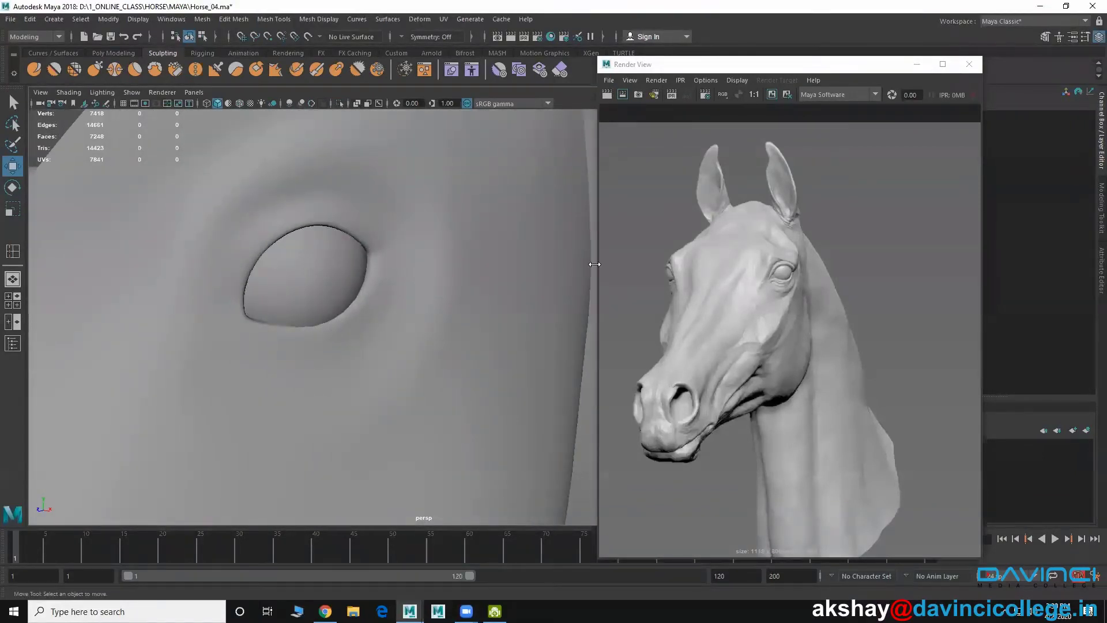
scroll(779, 281, up, 5)
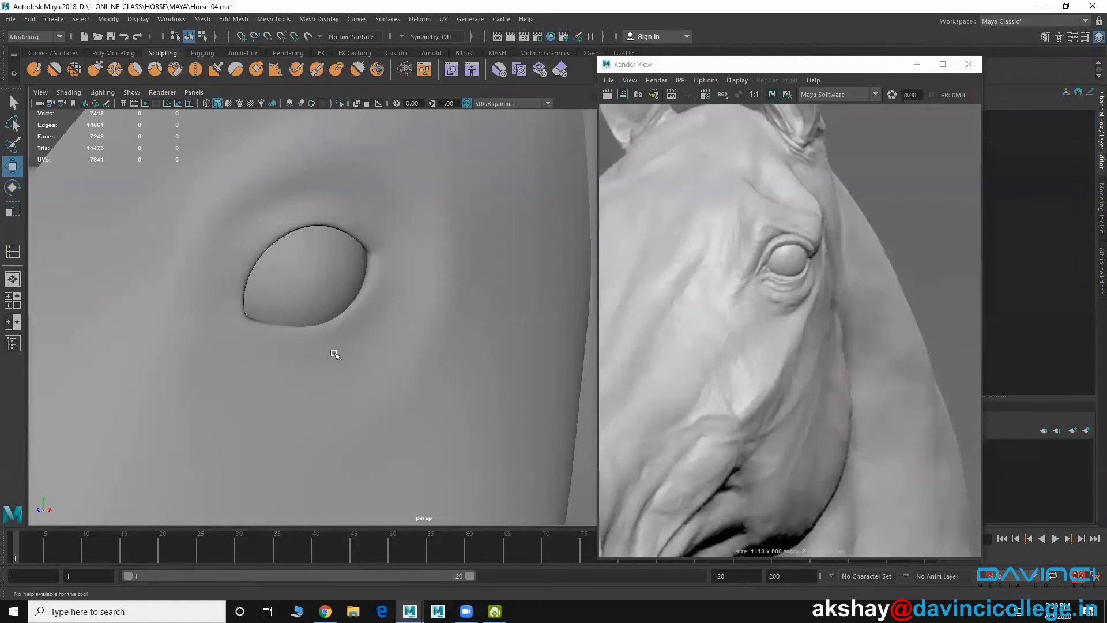
Step: Study the smoothed head's edge flow around the eye from several angles against the enlarged reference
click(400, 267)
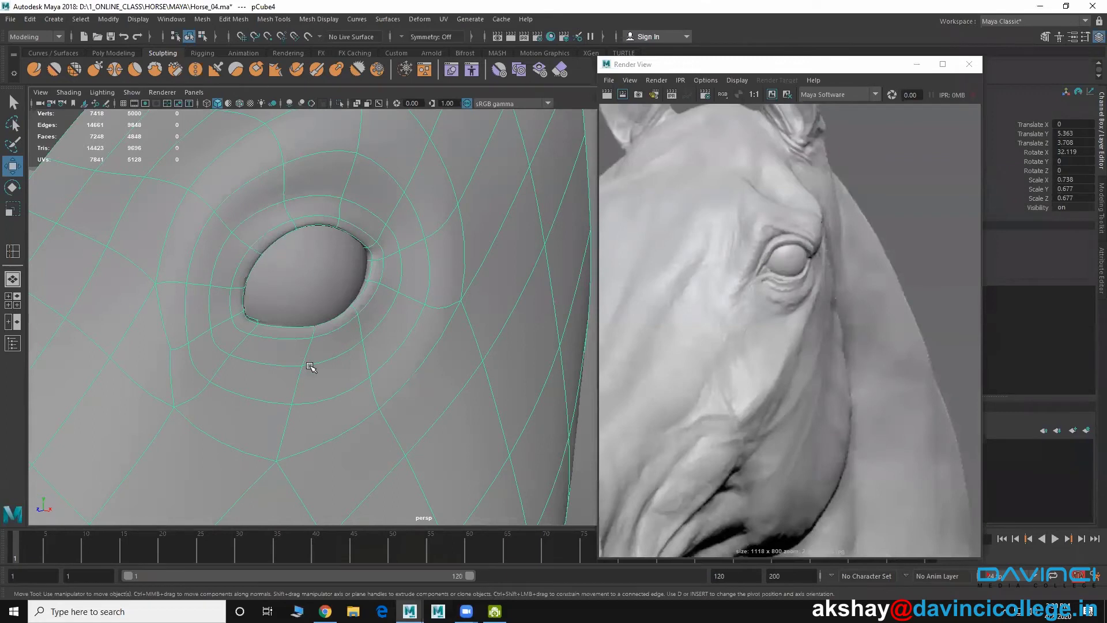
alt+right_drag(417, 375, 274, 320)
click(169, 188)
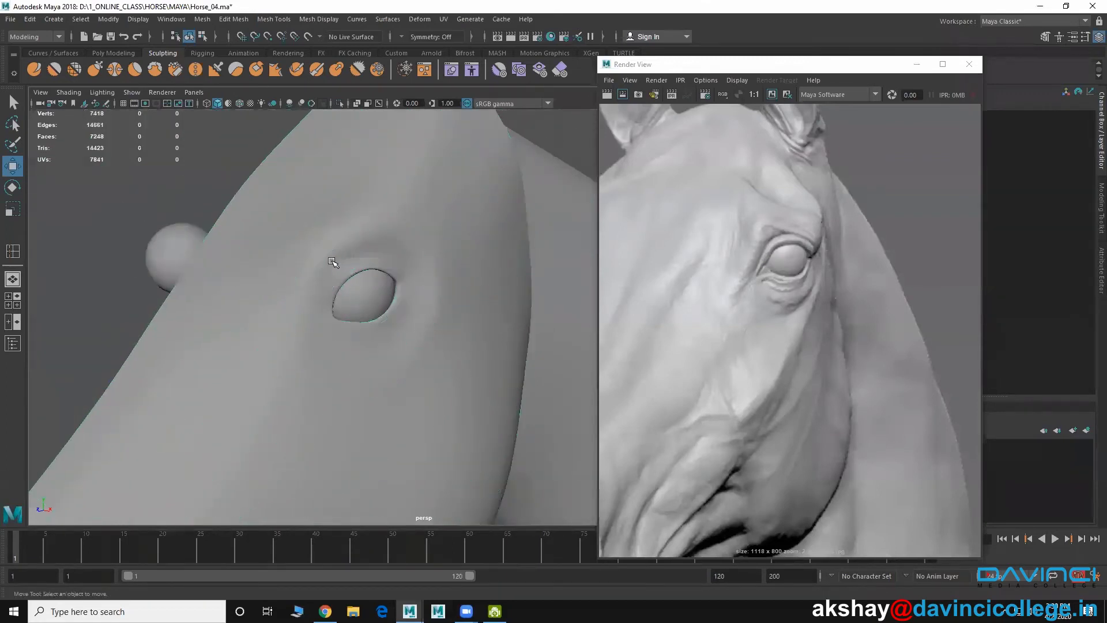
click(333, 262)
scroll(340, 317, up, 3)
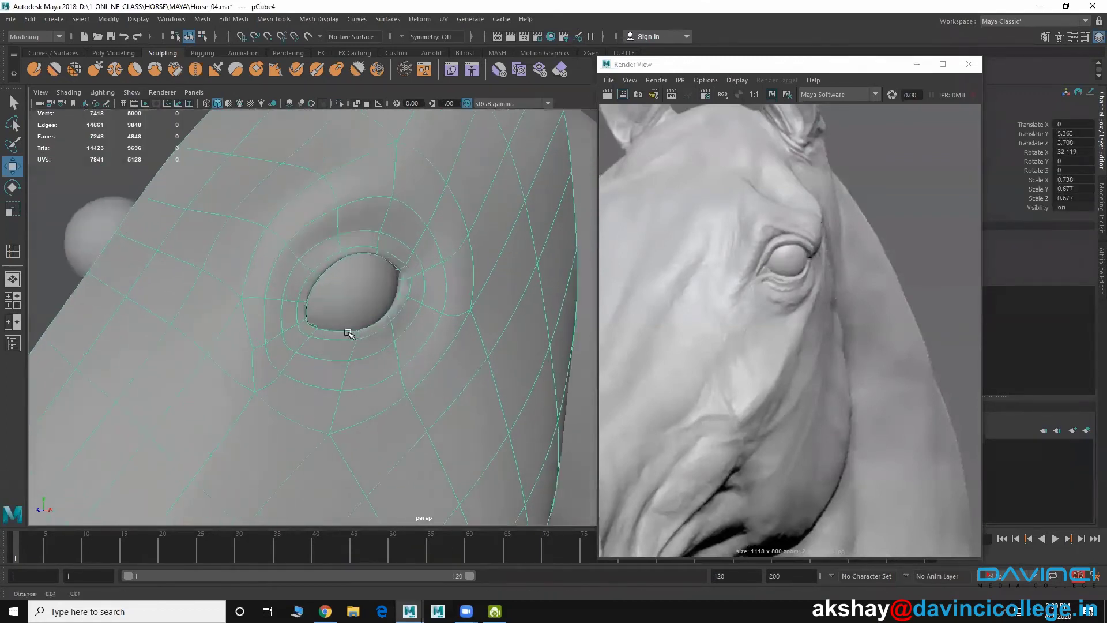
alt+right_drag(348, 333, 366, 334)
mouse_move(366, 334)
alt+mouse_down()
mouse_move(363, 356)
mouse_move(382, 323)
alt+mouse_up()
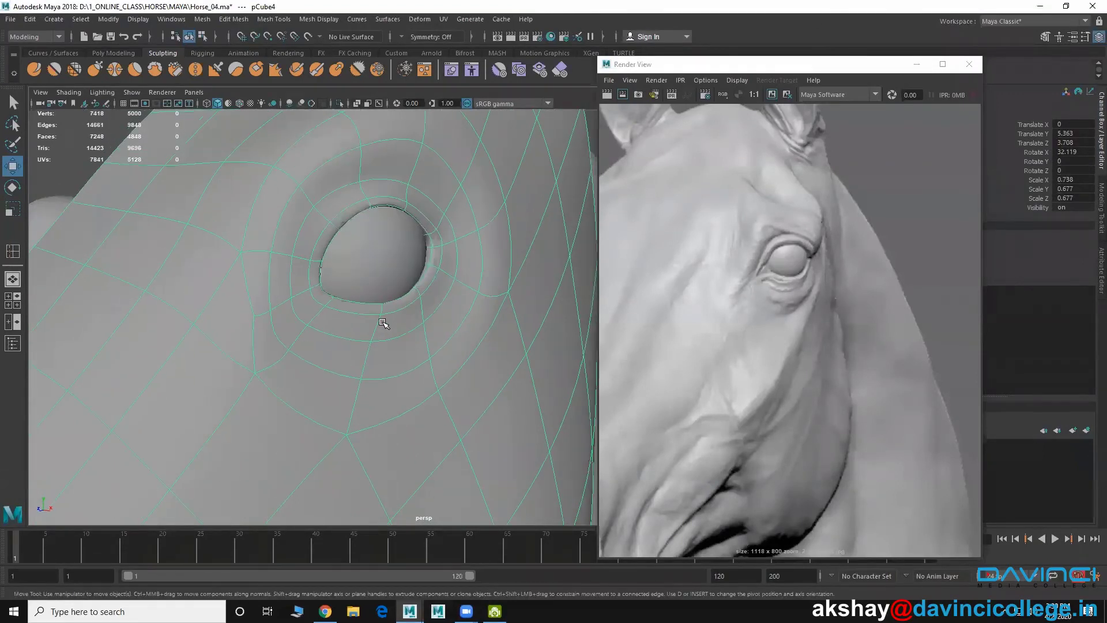
alt+drag(394, 369, 300, 231)
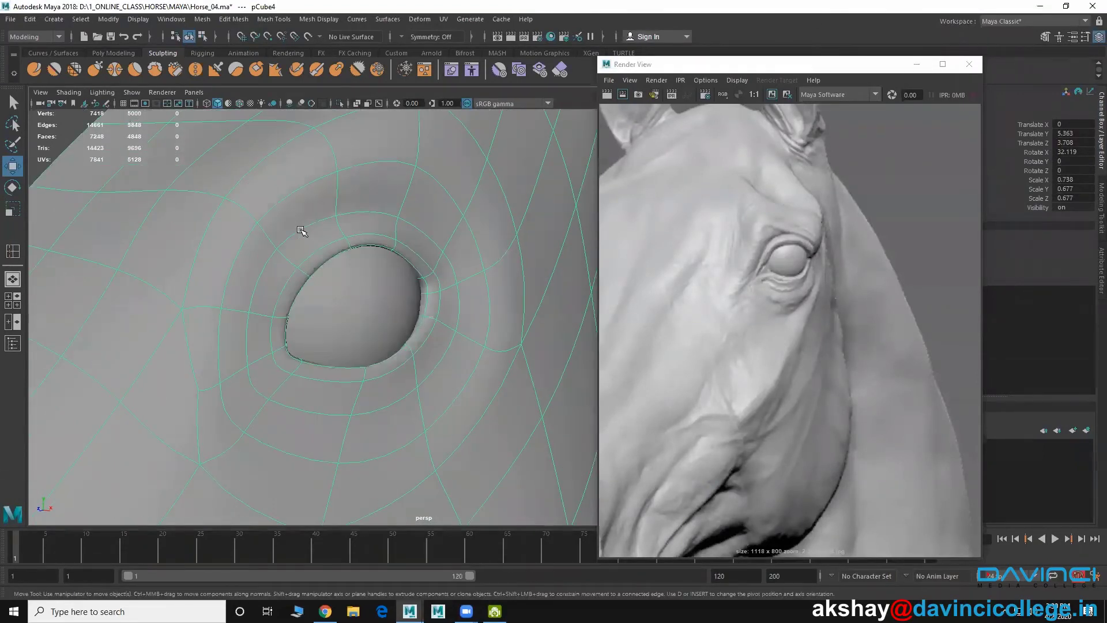
Step: Insert an edge loop around the eye on the unsmoothed head, just inside the second ring outside the eyelid rim
key(1)
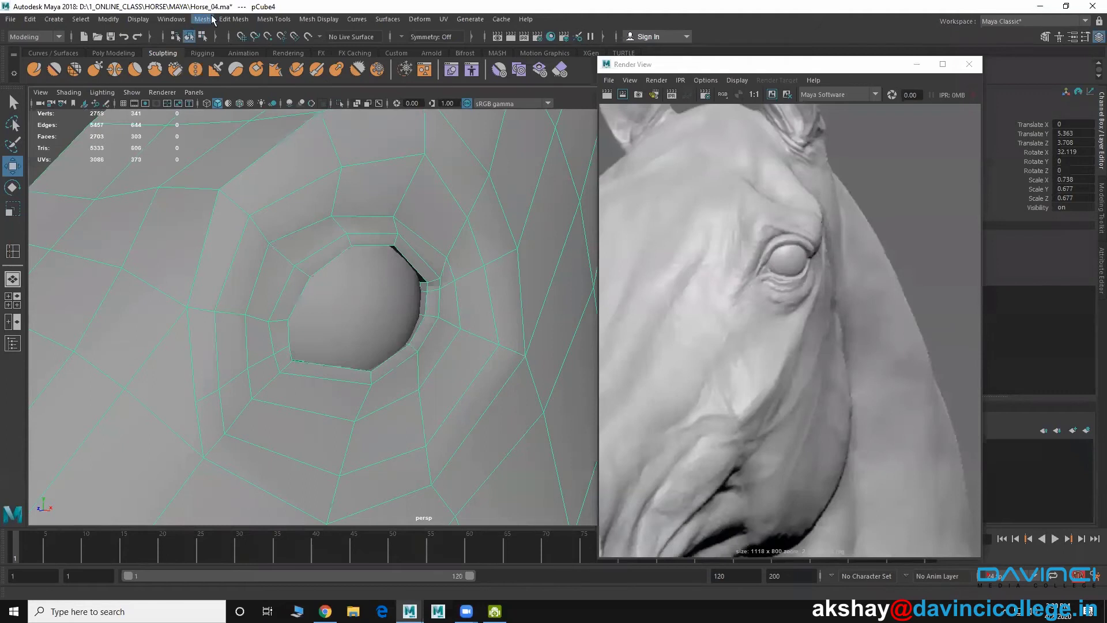
click(274, 19)
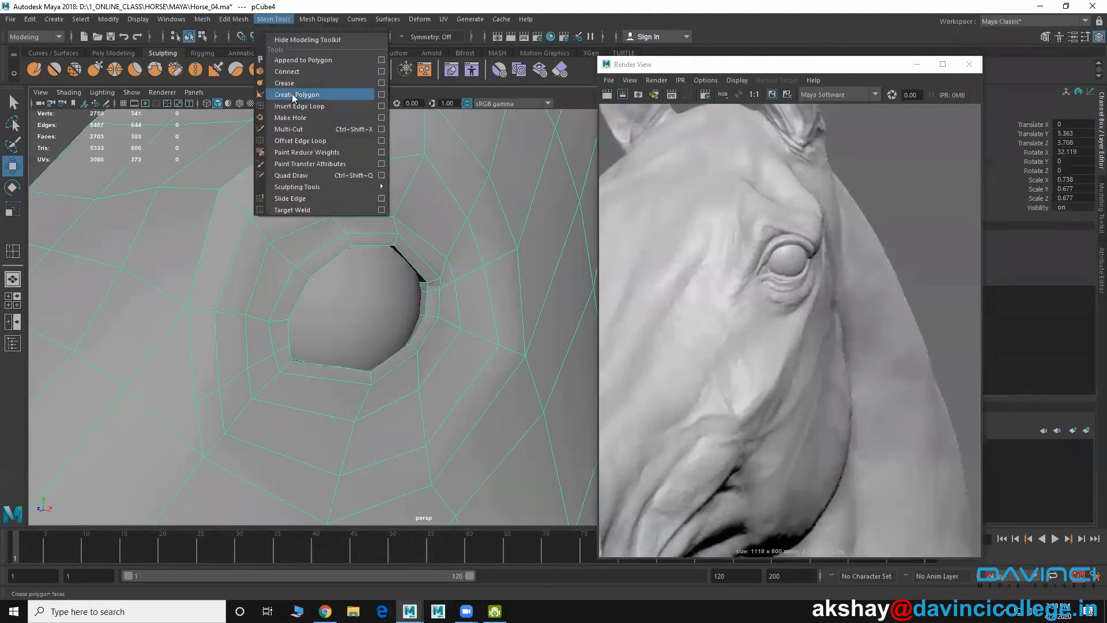
click(297, 106)
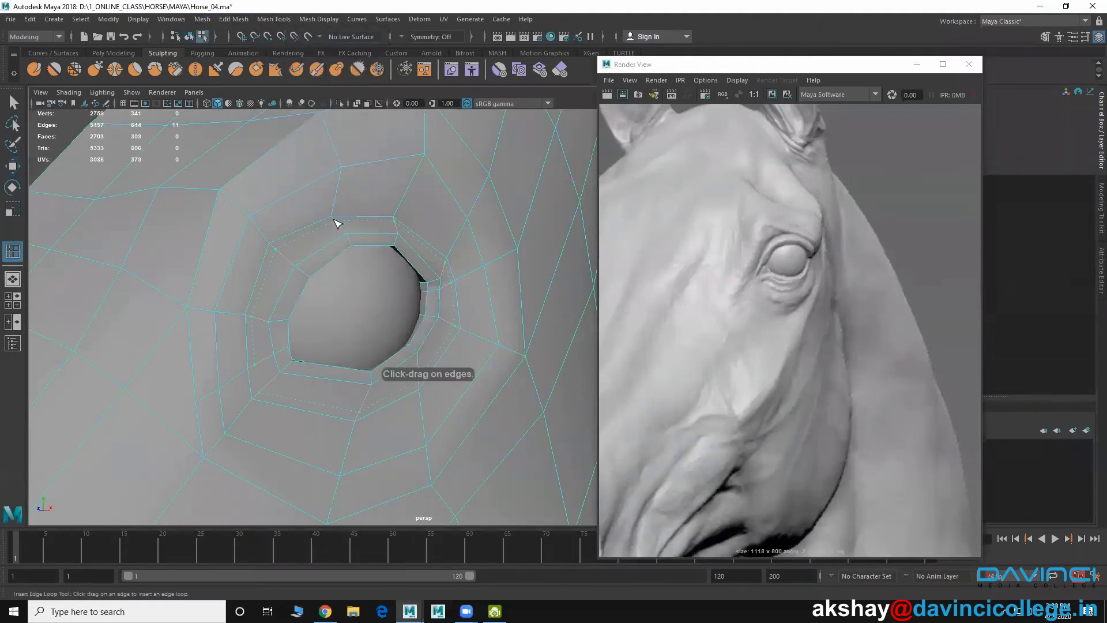
click(339, 227)
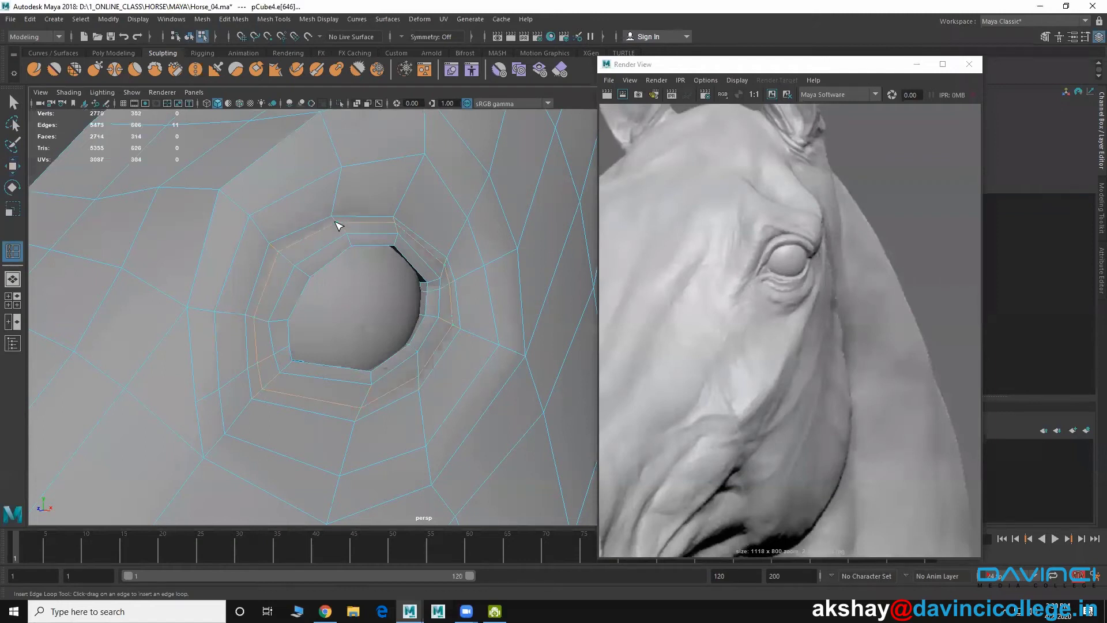
key(w)
right_drag(238, 200, 293, 198)
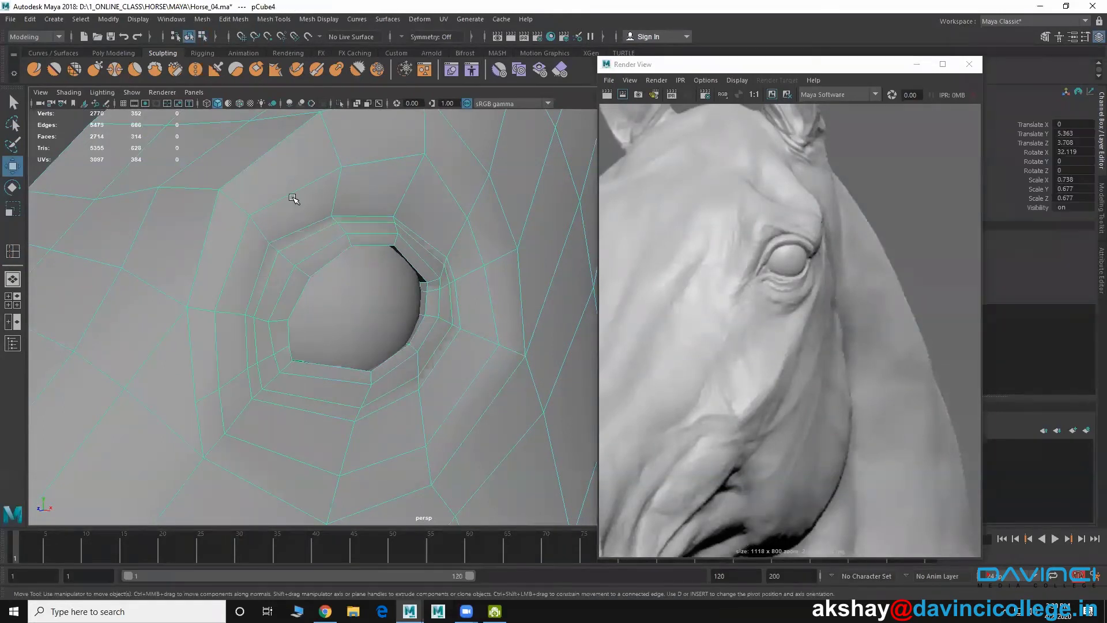
Step: Check the eyelid and brow shape around the eye in smooth preview from several angles
key(3)
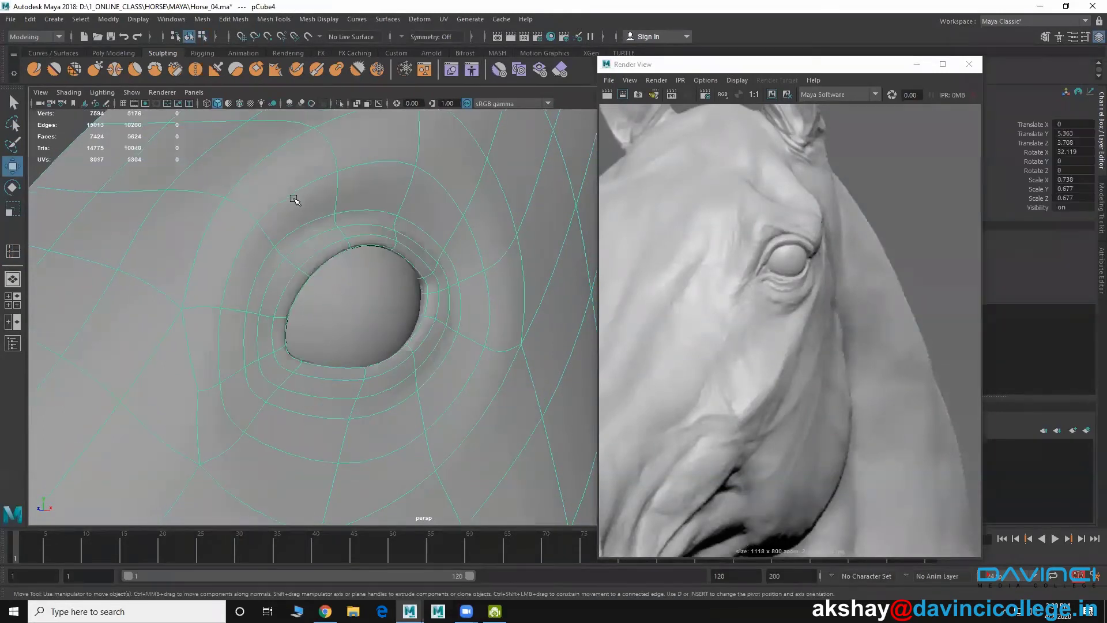
click(53, 133)
alt+drag(309, 236, 480, 283)
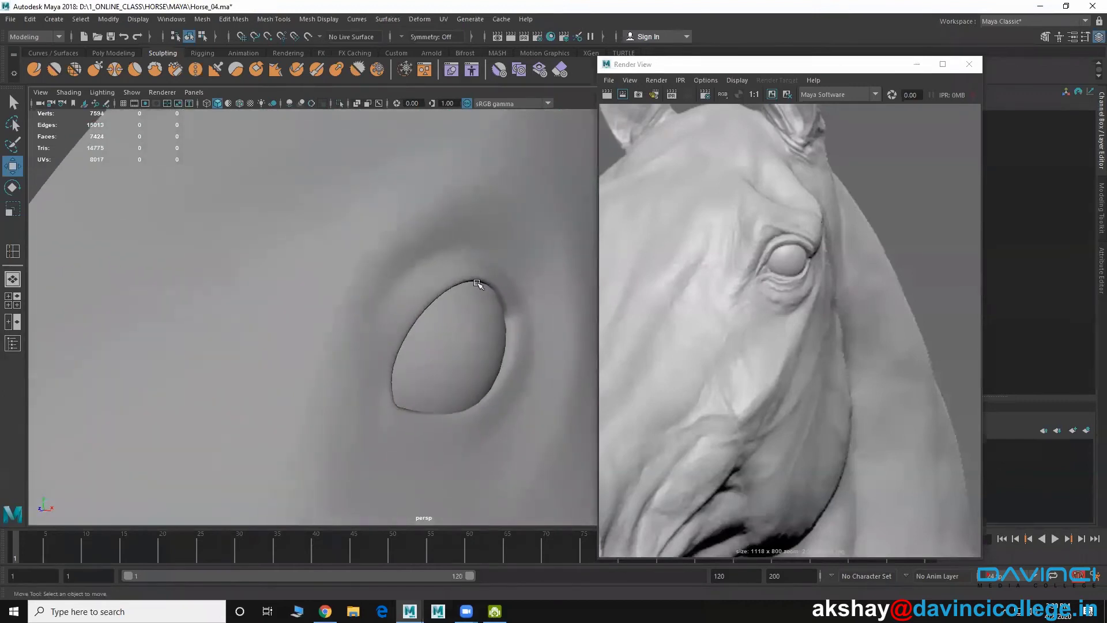
alt+right_drag(519, 379, 462, 354)
alt+drag(461, 355, 457, 295)
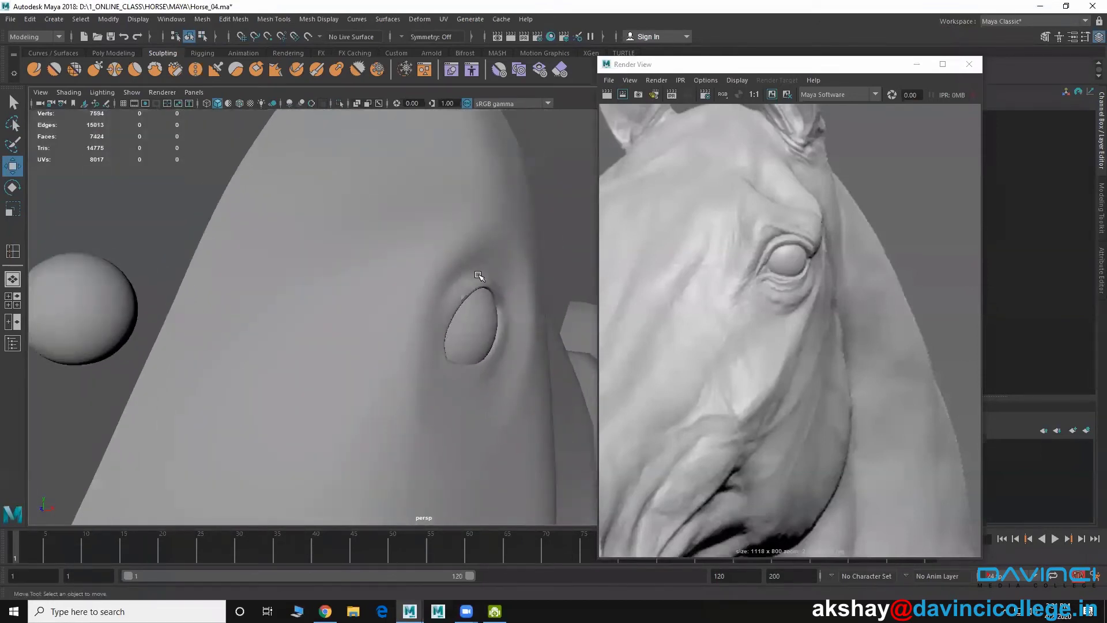
alt+right_drag(435, 309, 452, 325)
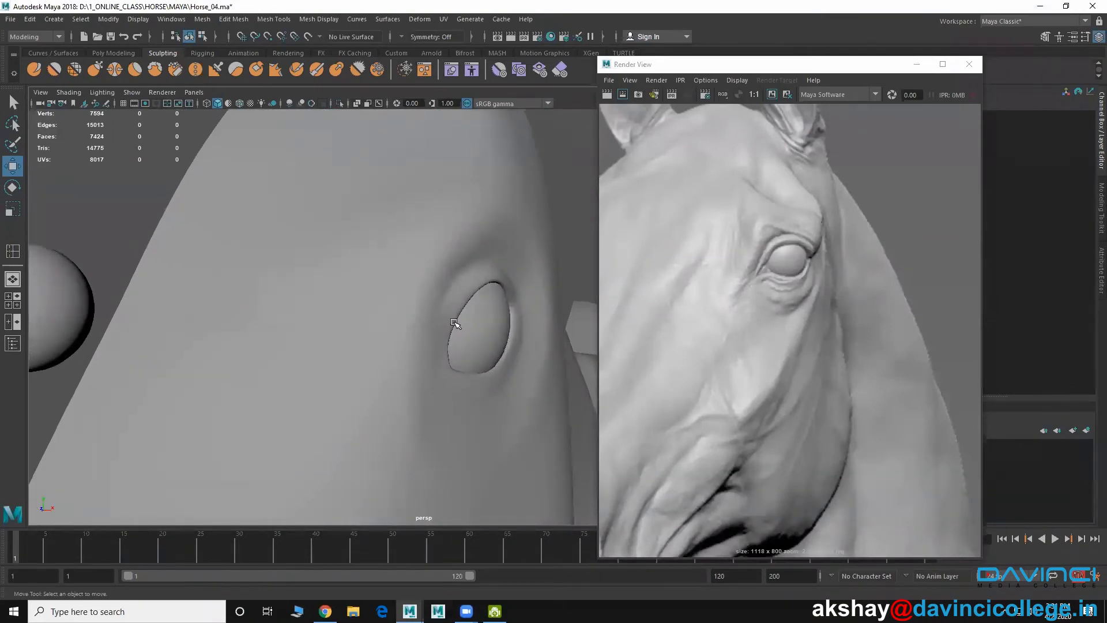
Step: Return the horse head to its unsmoothed display and check the edge loops around the eye opening
alt+right_drag(447, 325, 478, 308)
click(470, 290)
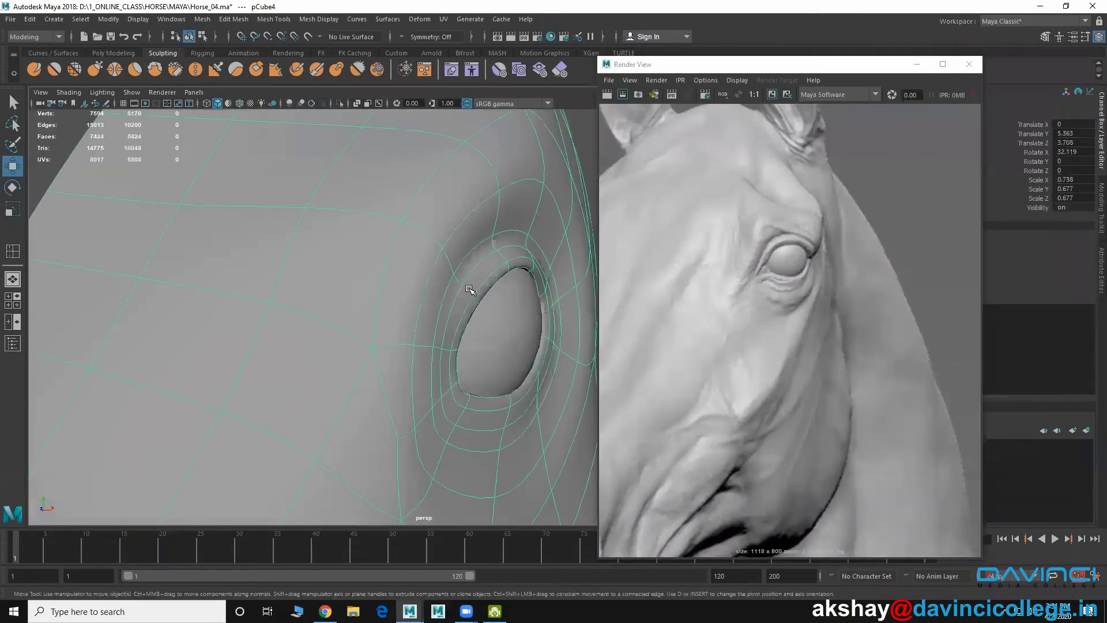
key(1)
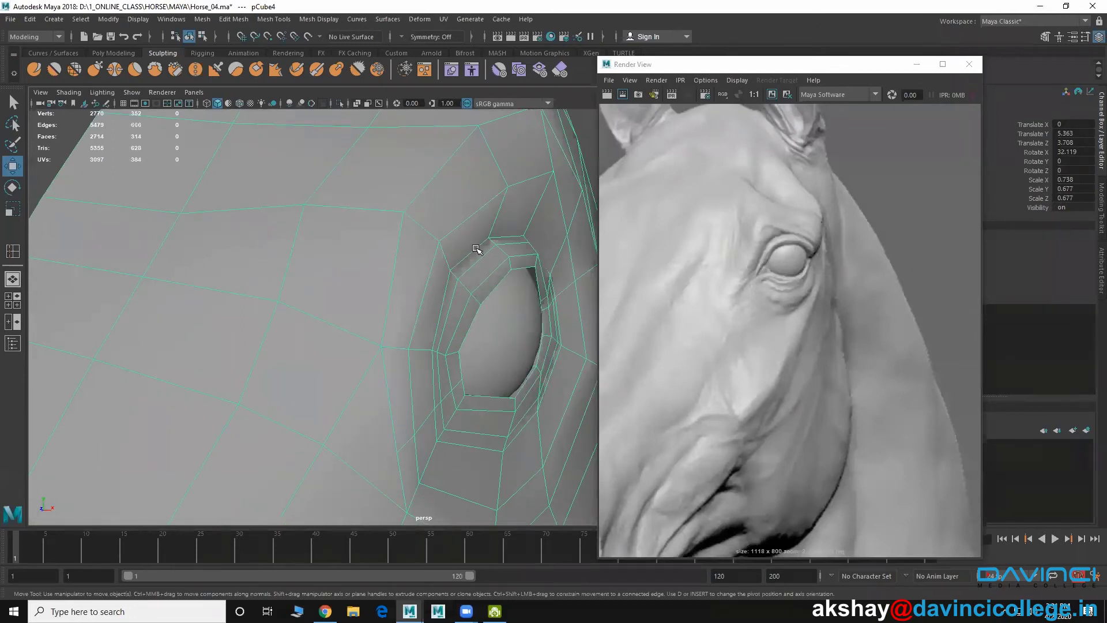
alt+middle_drag(476, 253, 447, 255)
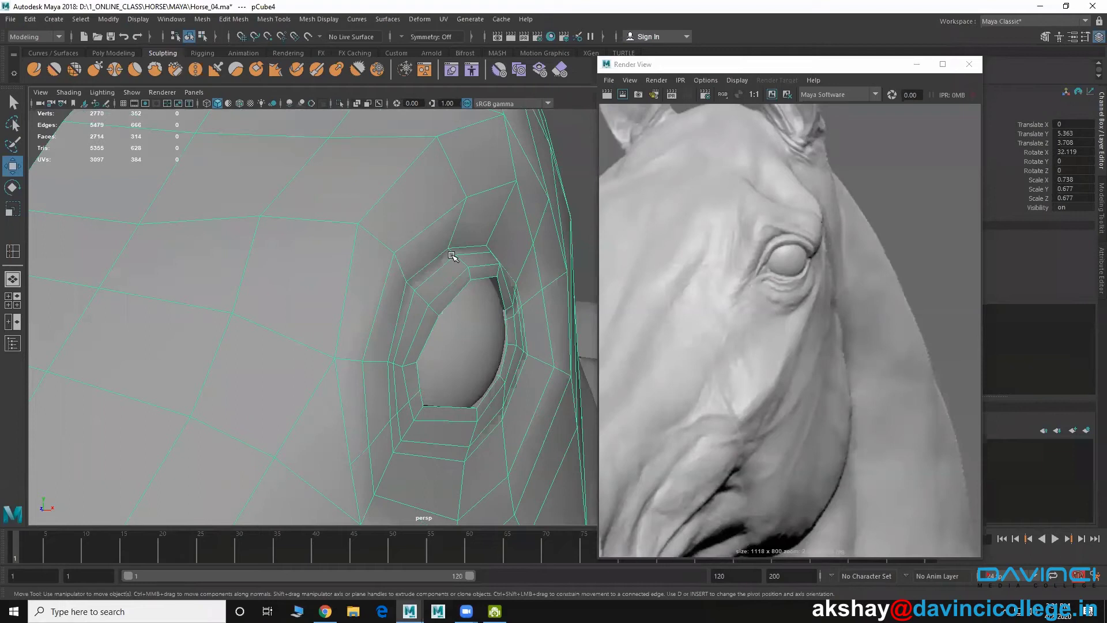
alt+right_drag(482, 313, 408, 309)
alt+drag(408, 309, 331, 312)
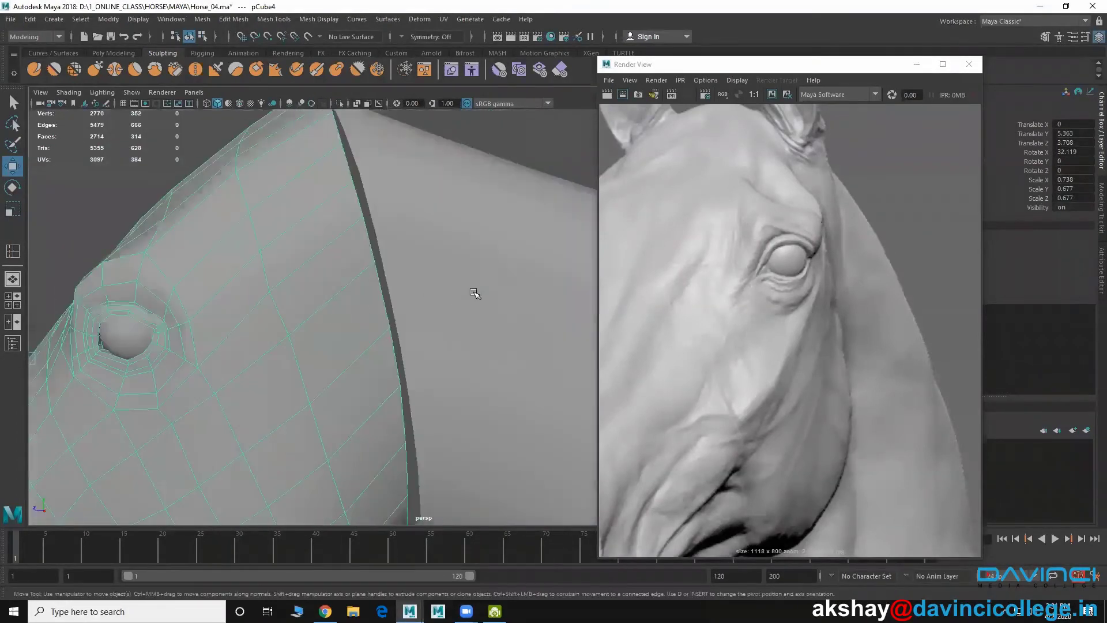
Step: Compare the head's edge flow around the eye, brow and cheek with the reference render from several angles
alt+middle_drag(245, 332, 418, 310)
scroll(473, 446, up, 1)
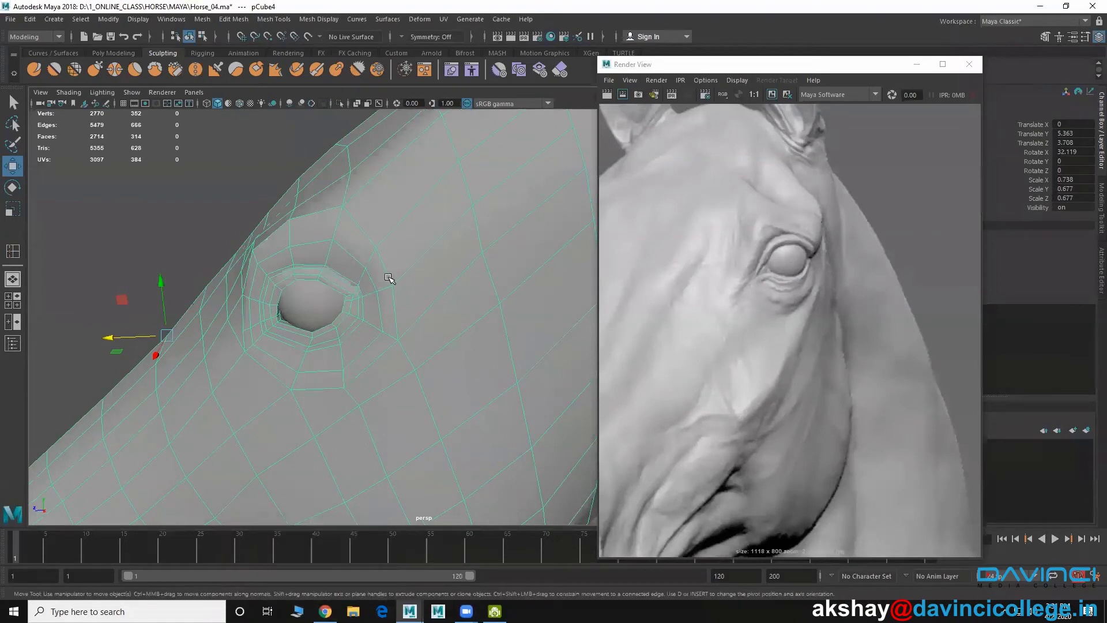
alt+middle_drag(381, 295, 402, 300)
alt+right_drag(402, 301, 317, 290)
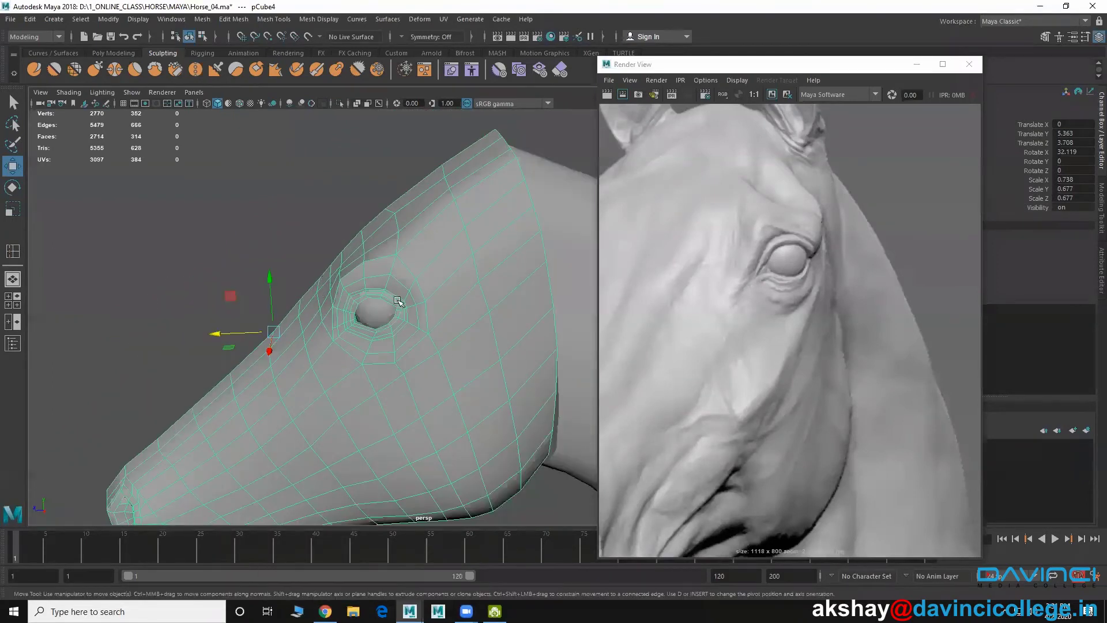
alt+drag(318, 290, 427, 283)
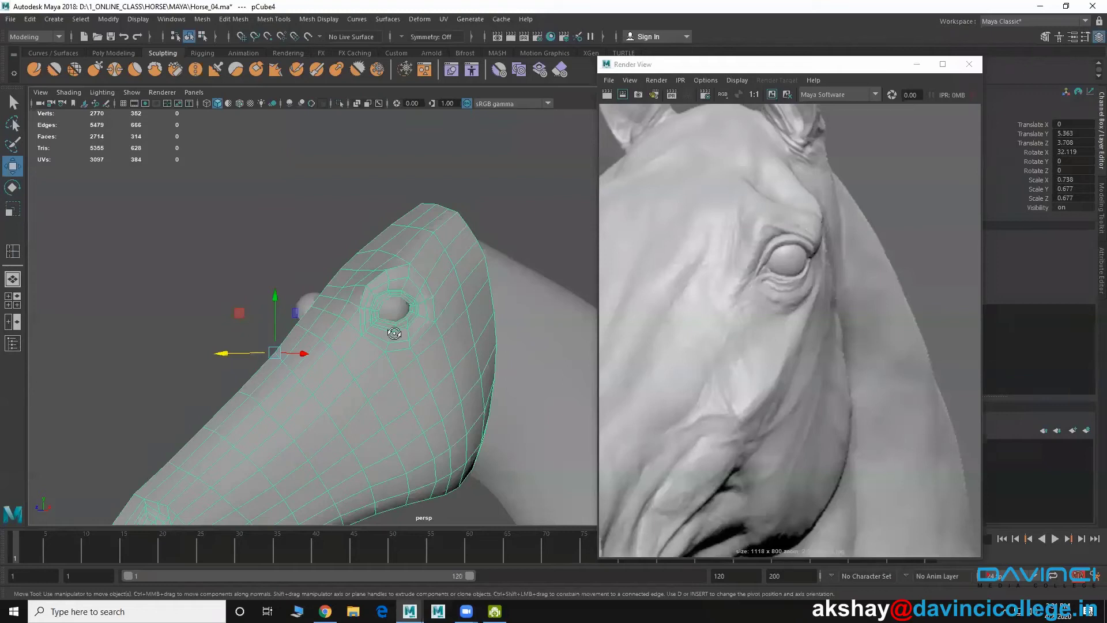
alt+drag(394, 339, 442, 339)
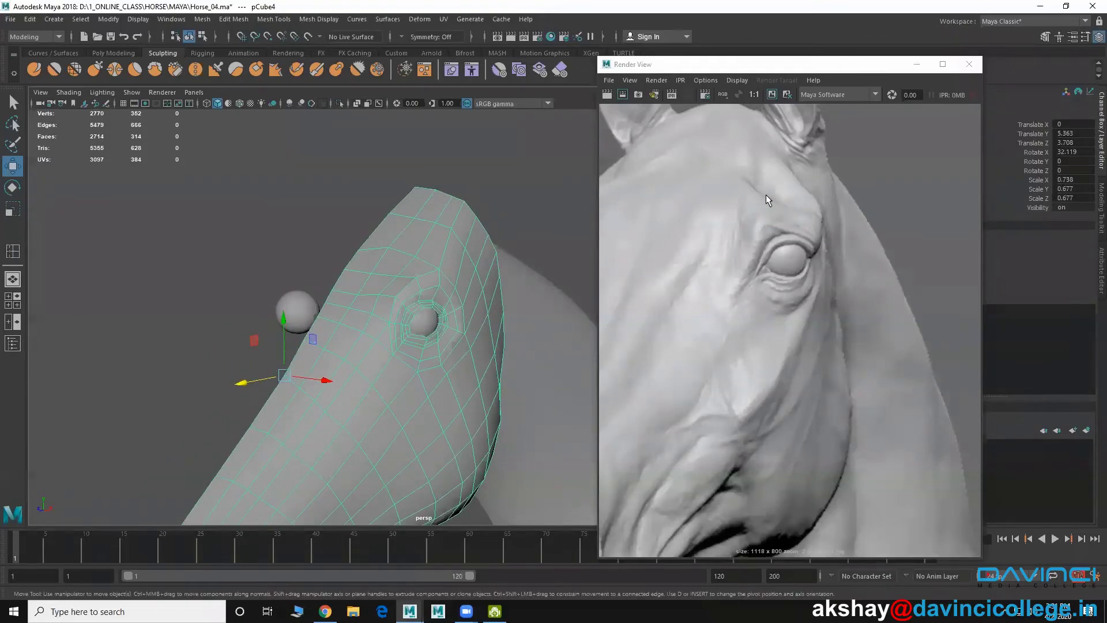
alt+middle_drag(704, 396, 836, 320)
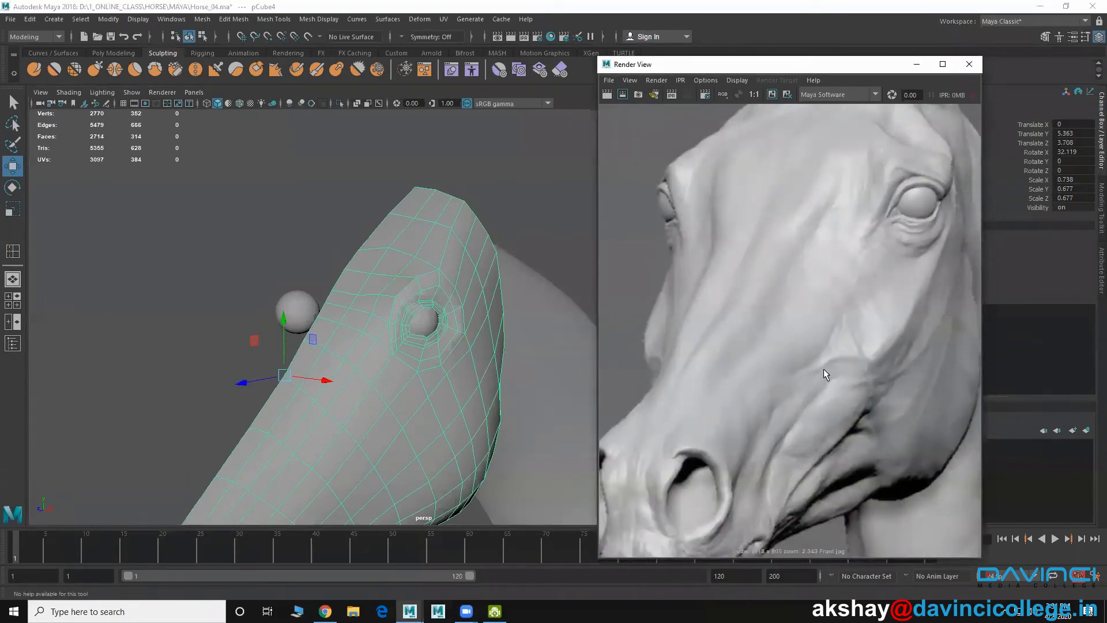
alt+drag(376, 388, 363, 351)
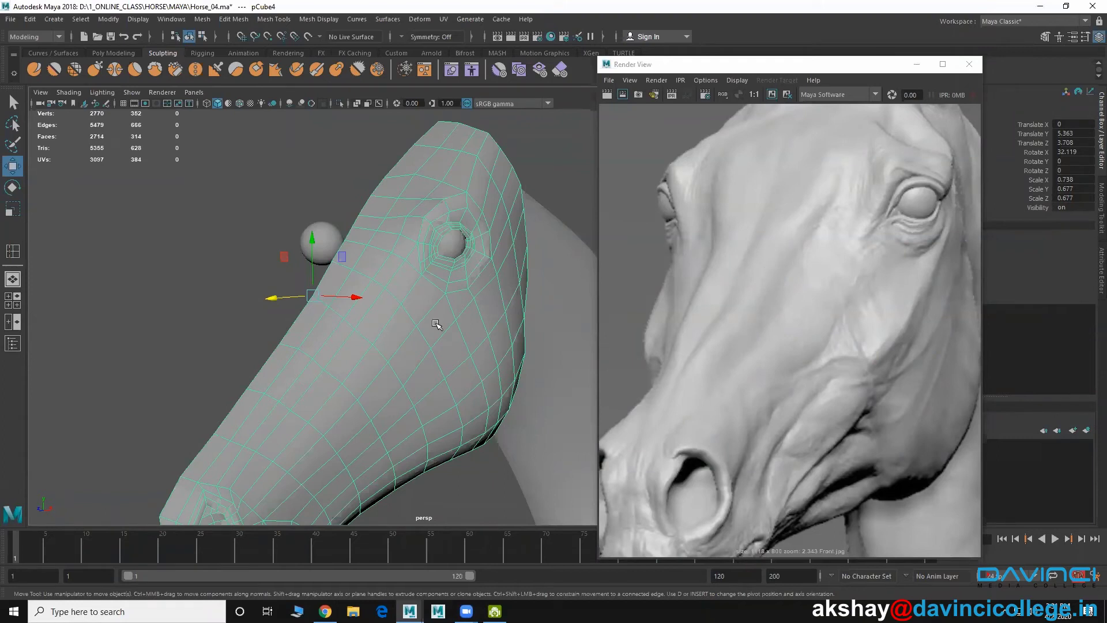
mouse_move(335, 334)
alt+middle_down()
mouse_move(349, 319)
mouse_move(315, 326)
alt+middle_up()
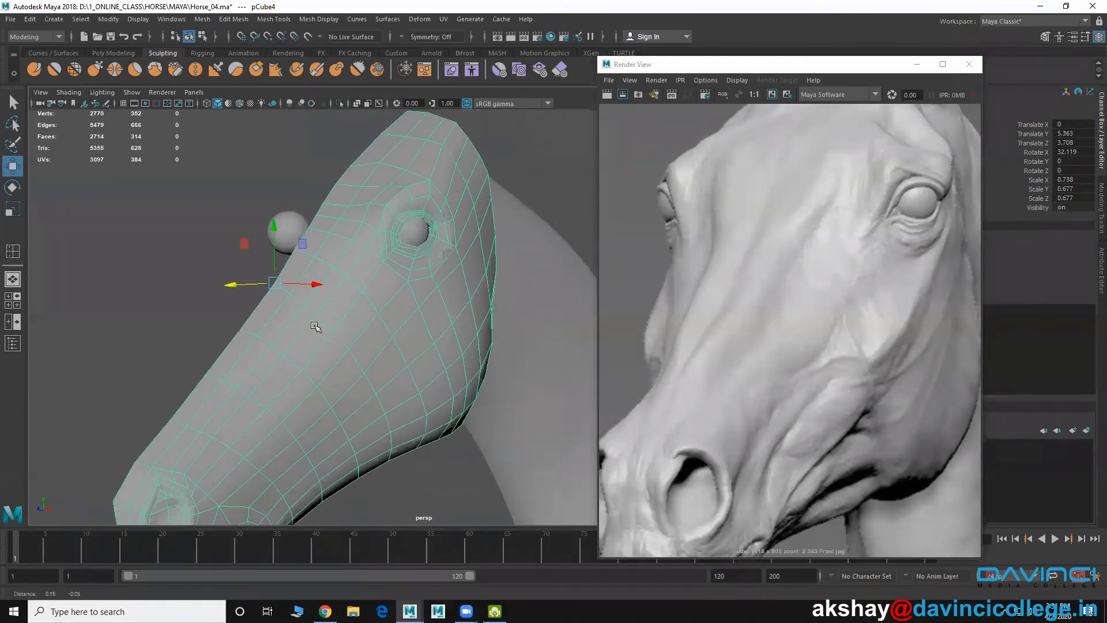
alt+middle_drag(790, 364, 727, 323)
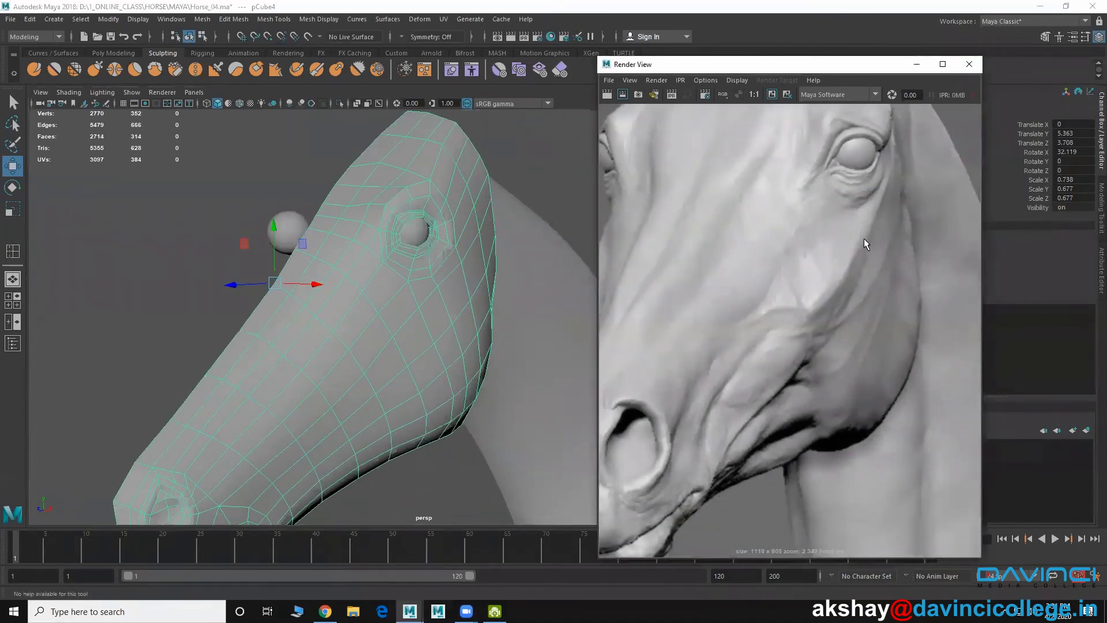
scroll(906, 358, down, 3)
alt+middle_drag(902, 259, 925, 255)
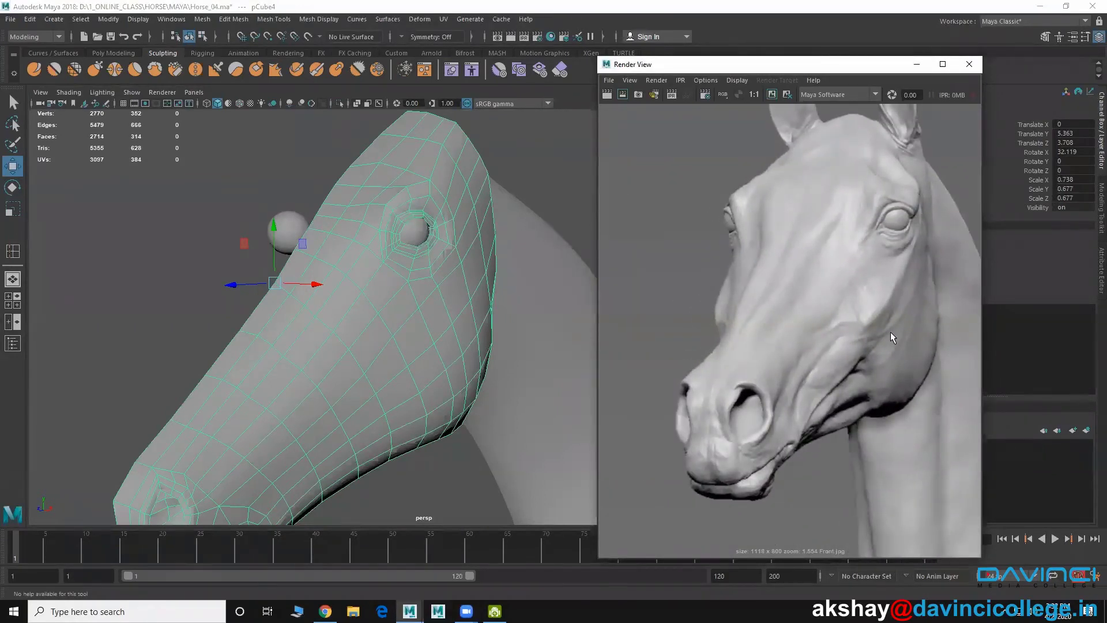
Step: Compare the topology around the nostril and mouth with the reference, and examine the reference's forehead and ears
alt+middle_drag(323, 359, 311, 341)
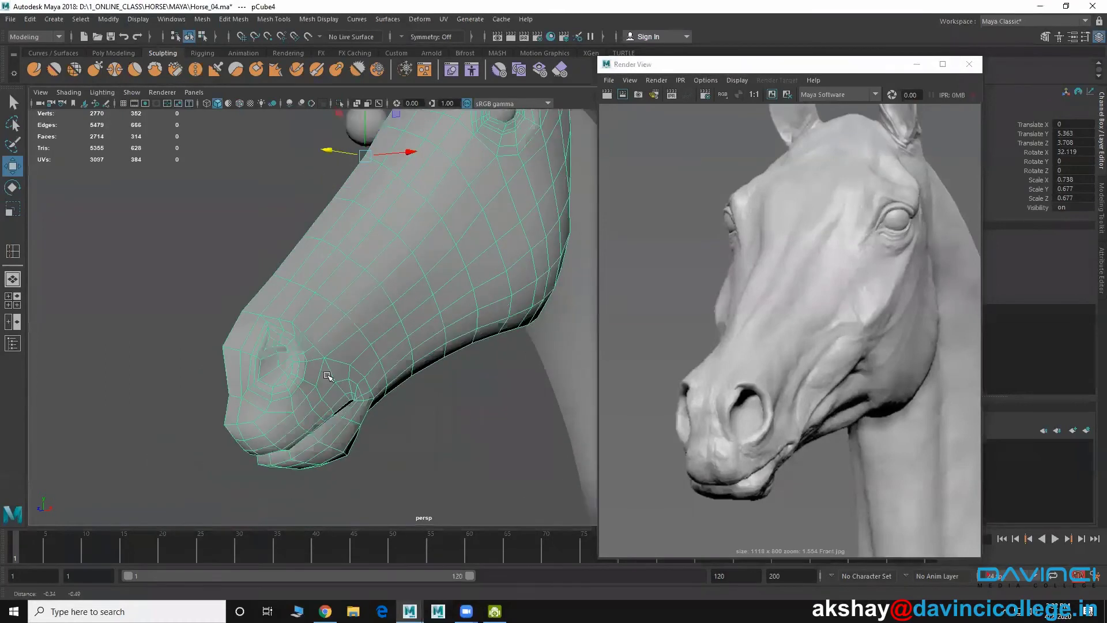
alt+right_drag(310, 340, 330, 376)
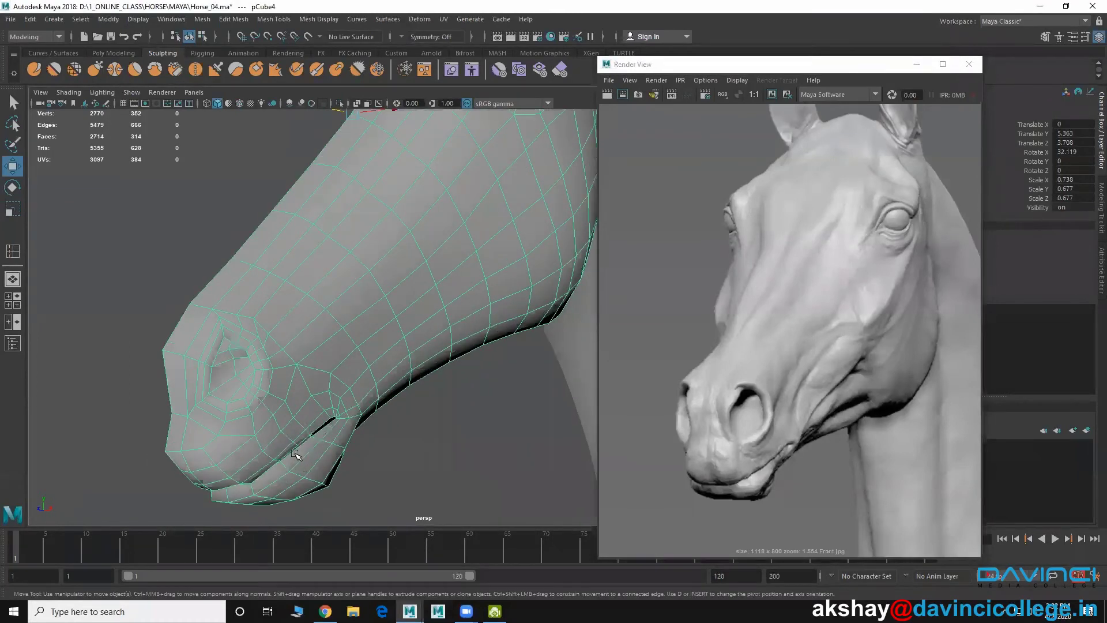
scroll(732, 451, up, 3)
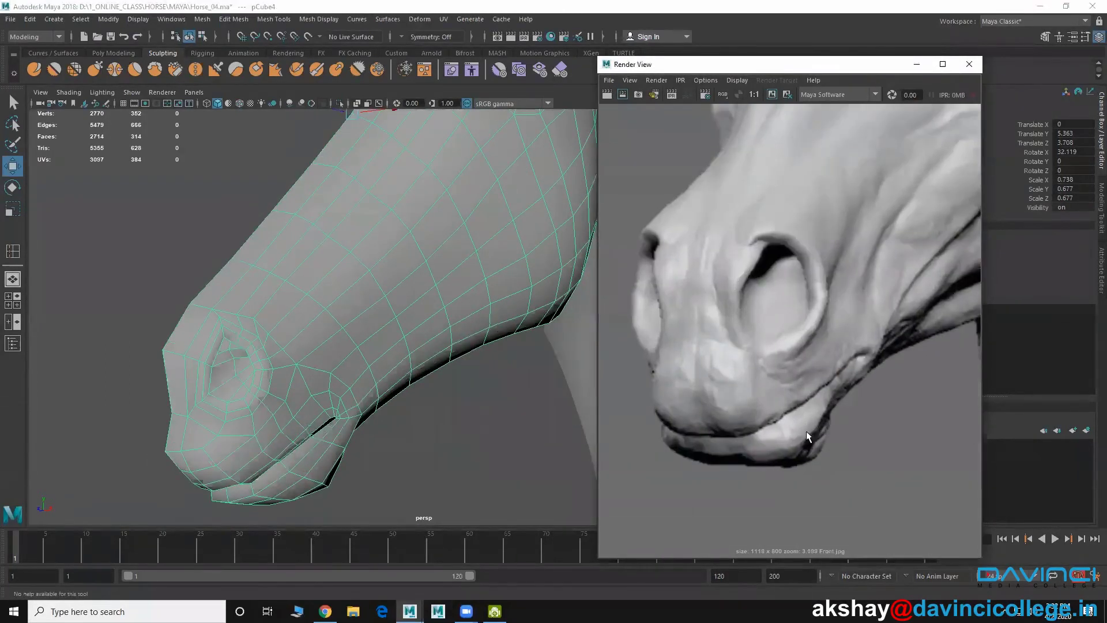
alt+middle_drag(807, 399, 763, 436)
scroll(764, 437, down, 1)
alt+middle_drag(847, 236, 831, 344)
alt+middle_drag(882, 283, 785, 433)
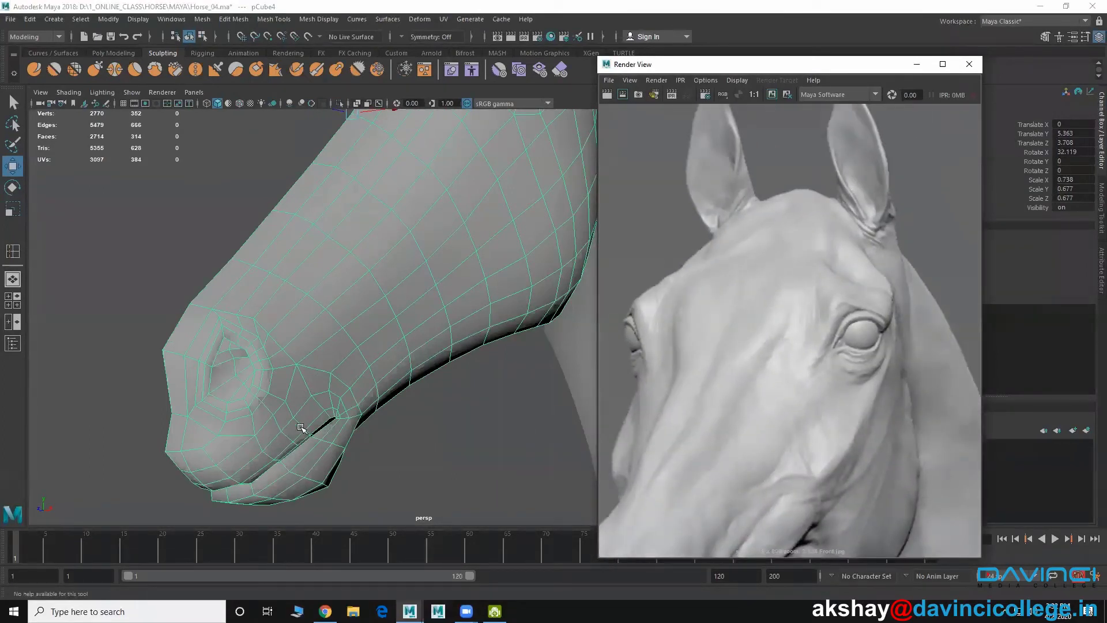
Step: Examine the cheek topology and the gap between the head's rear border and the neck from several angles
alt+middle_drag(397, 316, 309, 396)
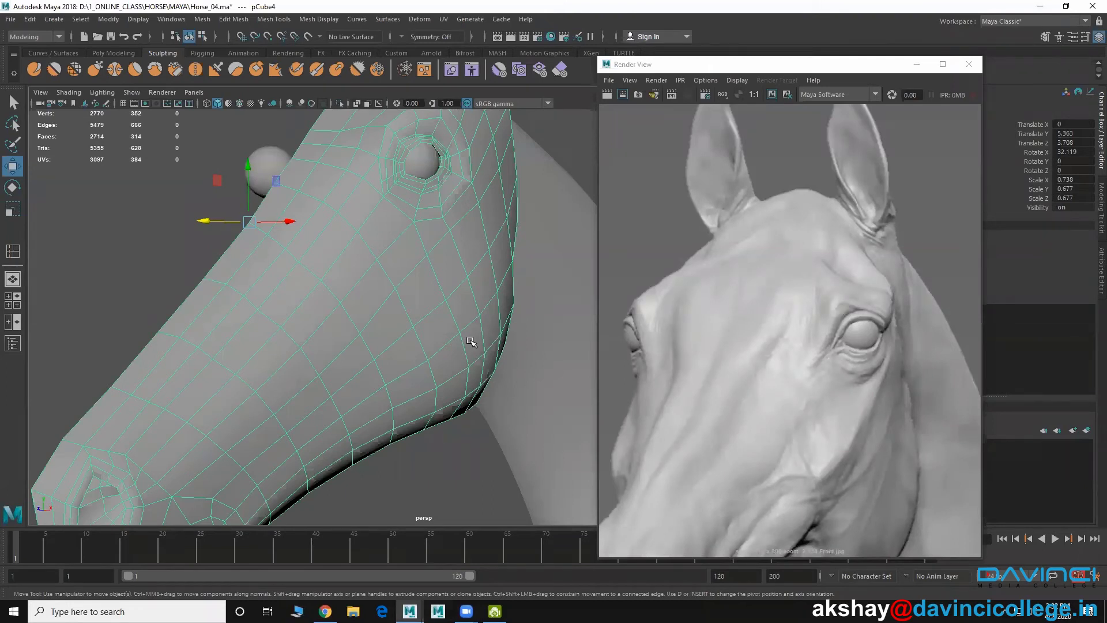
alt+middle_drag(473, 338, 447, 417)
scroll(390, 353, down, 5)
alt+drag(496, 337, 433, 327)
alt+middle_drag(432, 326, 402, 362)
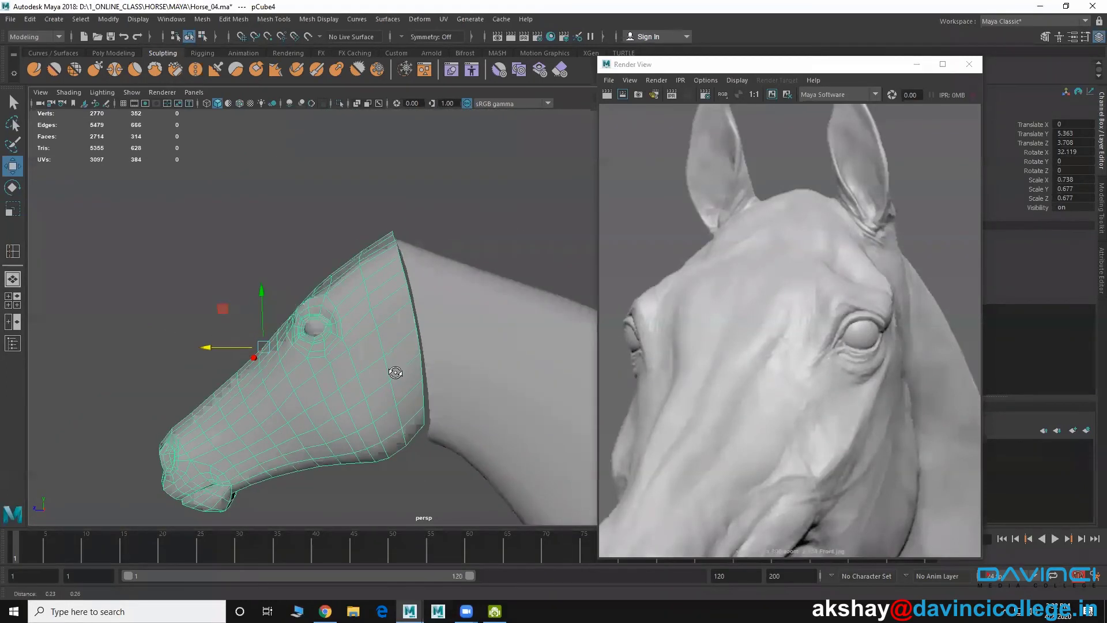
alt+drag(396, 372, 453, 392)
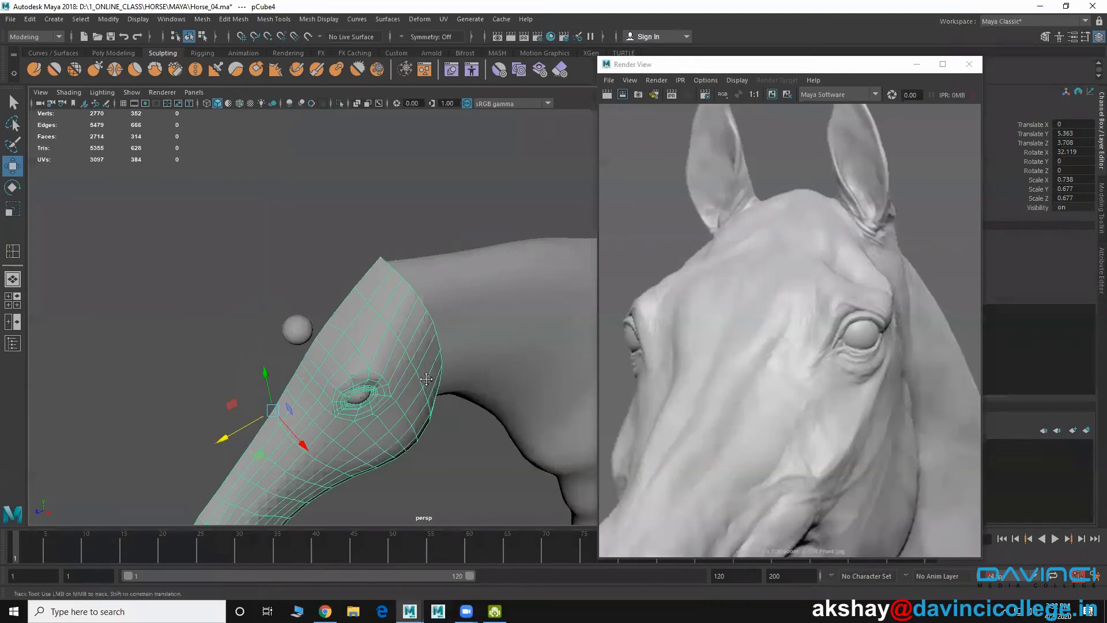
alt+drag(436, 382, 378, 360)
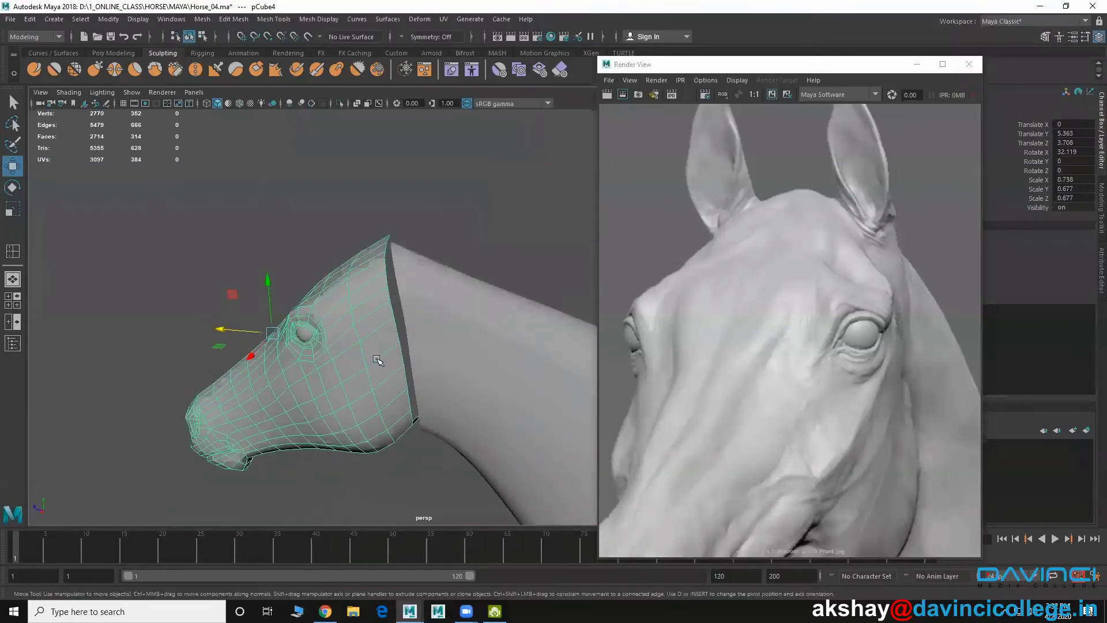
Step: Combine the horse head and the neck and body mesh into a single object
click(407, 340)
scroll(420, 316, up, 4)
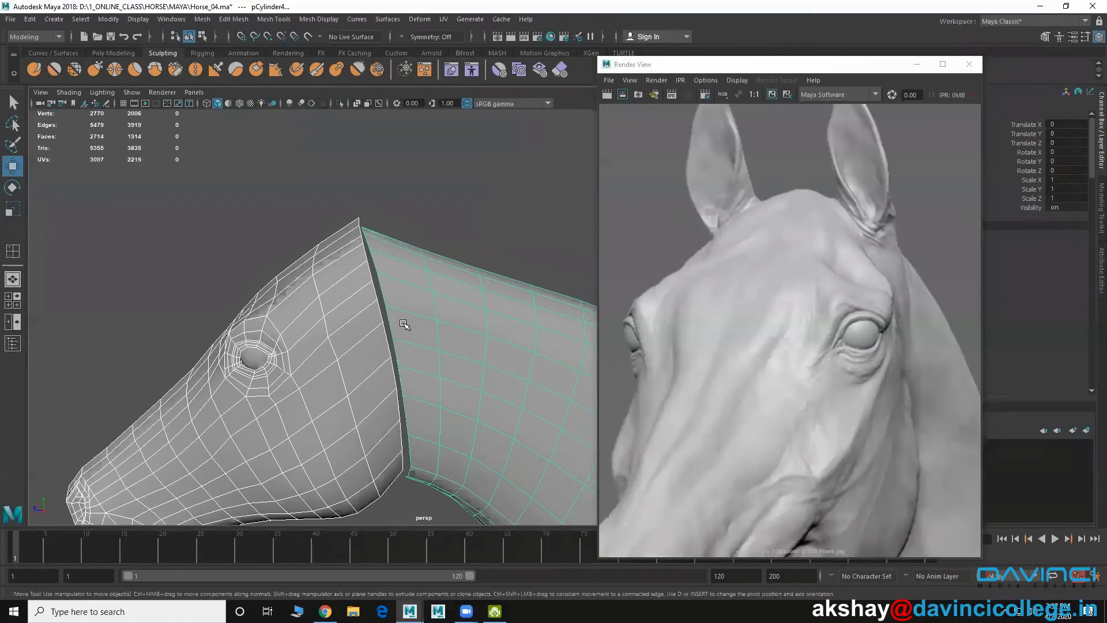
alt+drag(409, 335, 405, 349)
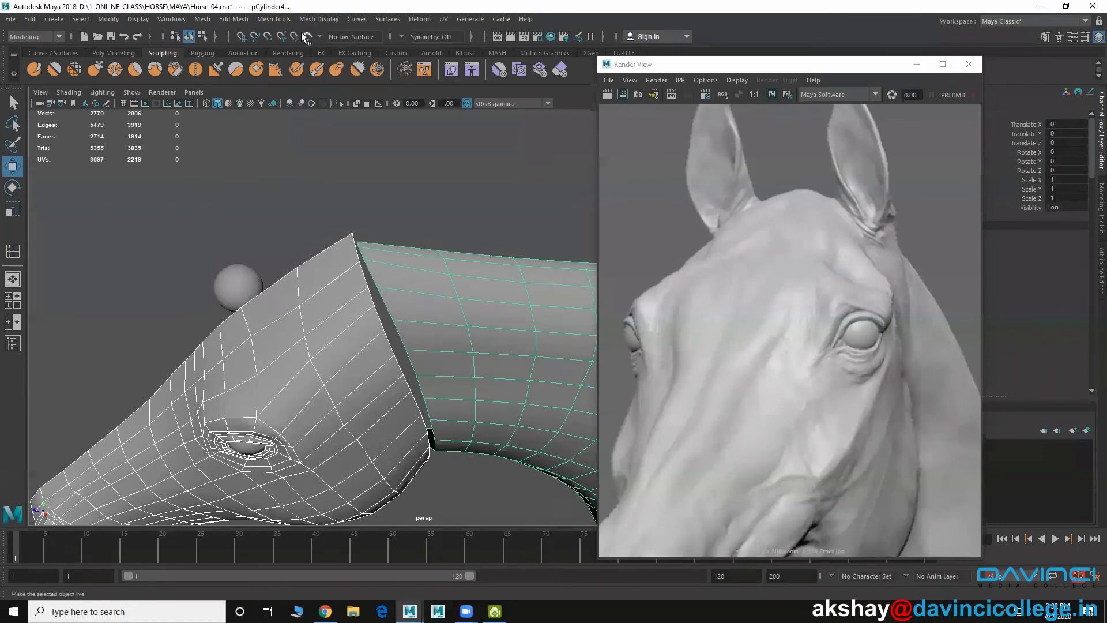
alt+drag(398, 292, 270, 250)
scroll(319, 261, down, 4)
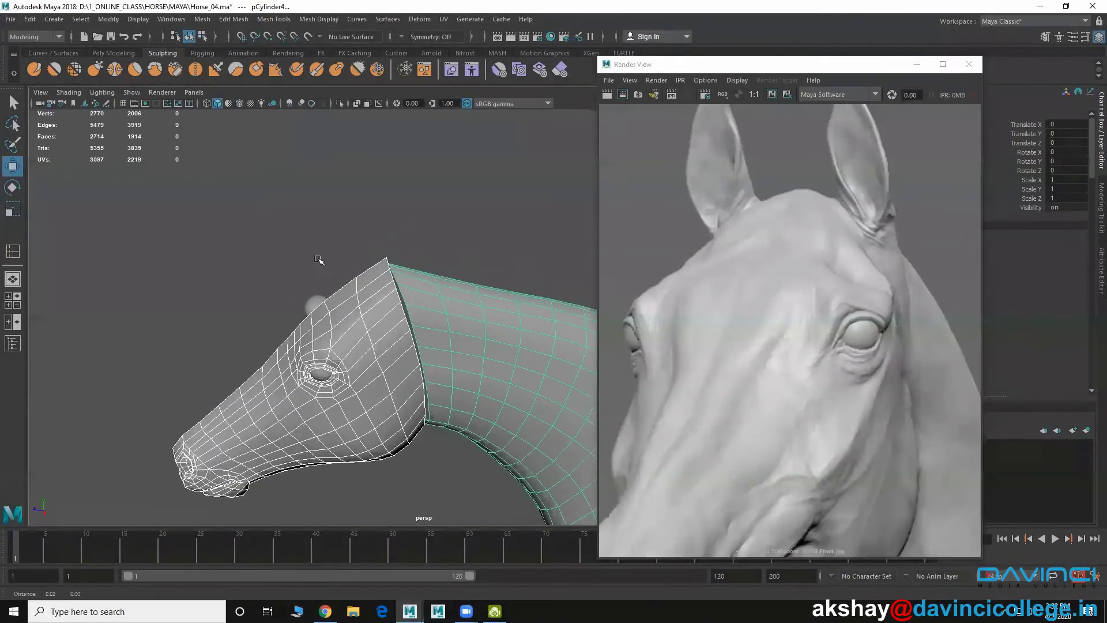
alt+middle_drag(319, 260, 257, 243)
click(203, 19)
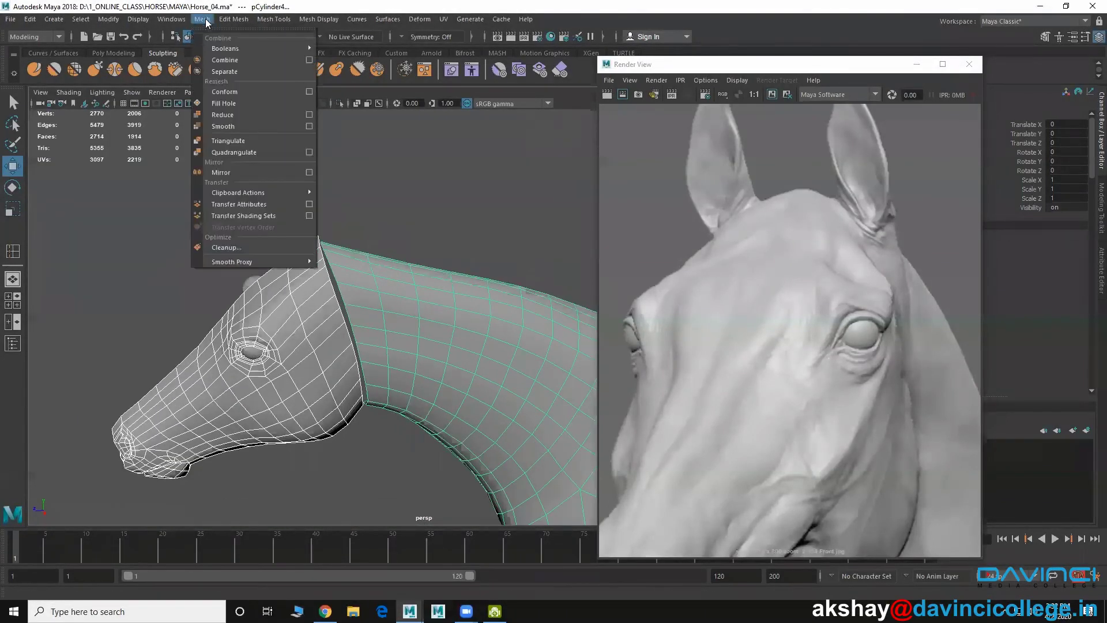
click(222, 60)
click(393, 215)
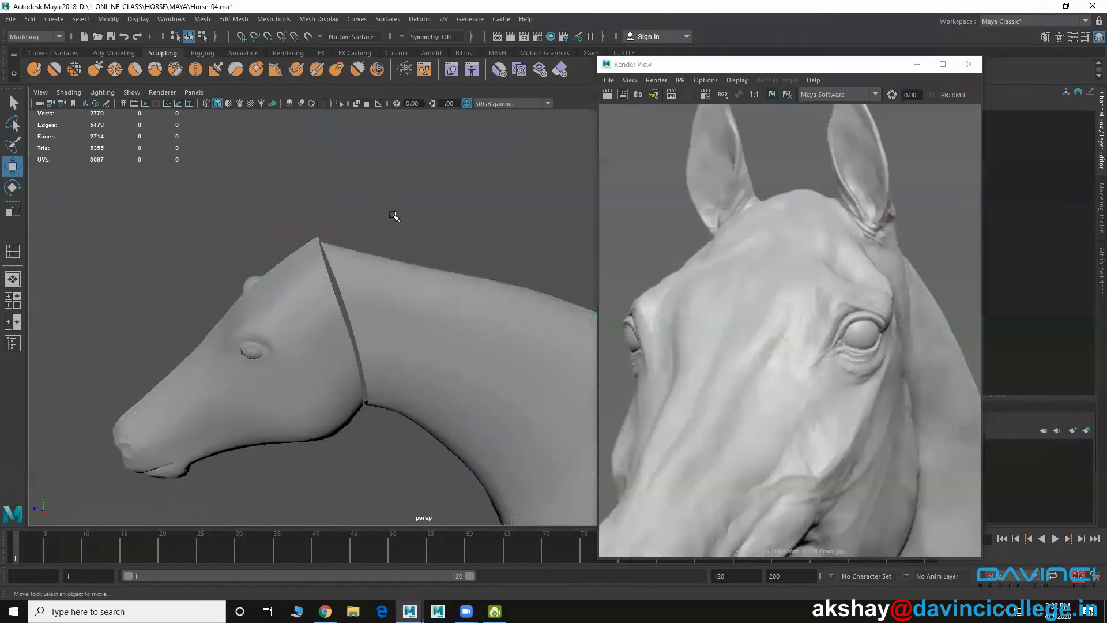
Step: Merge the topmost pair of border vertices where the head meets the neck
scroll(388, 327, up, 5)
alt+drag(388, 327, 362, 318)
scroll(358, 303, up, 2)
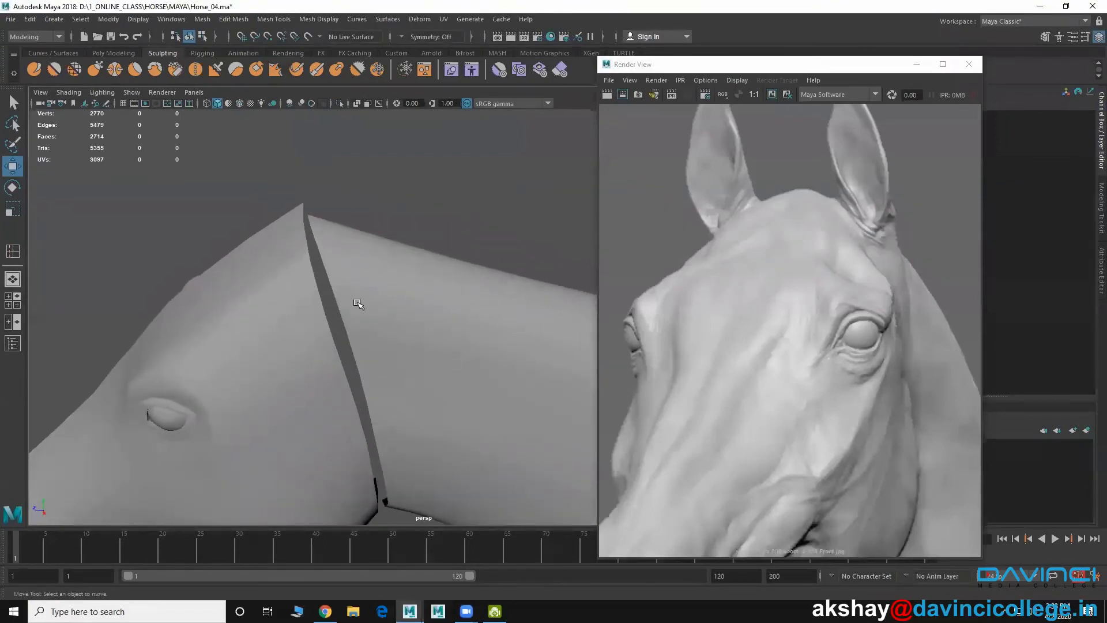
click(330, 252)
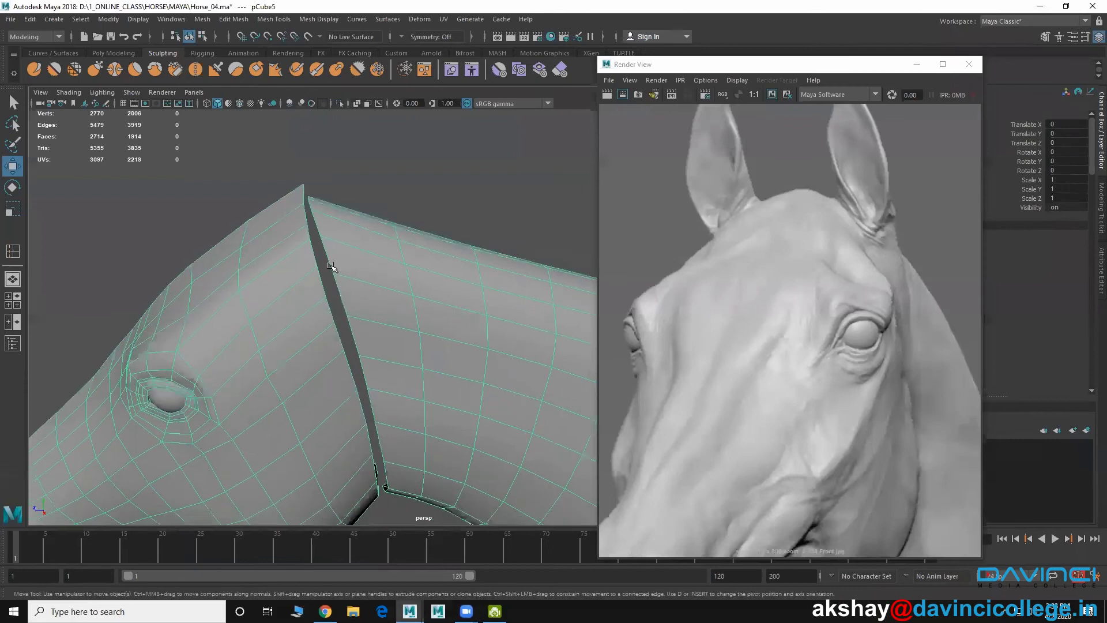
scroll(317, 277, down, 4)
scroll(330, 257, up, 1)
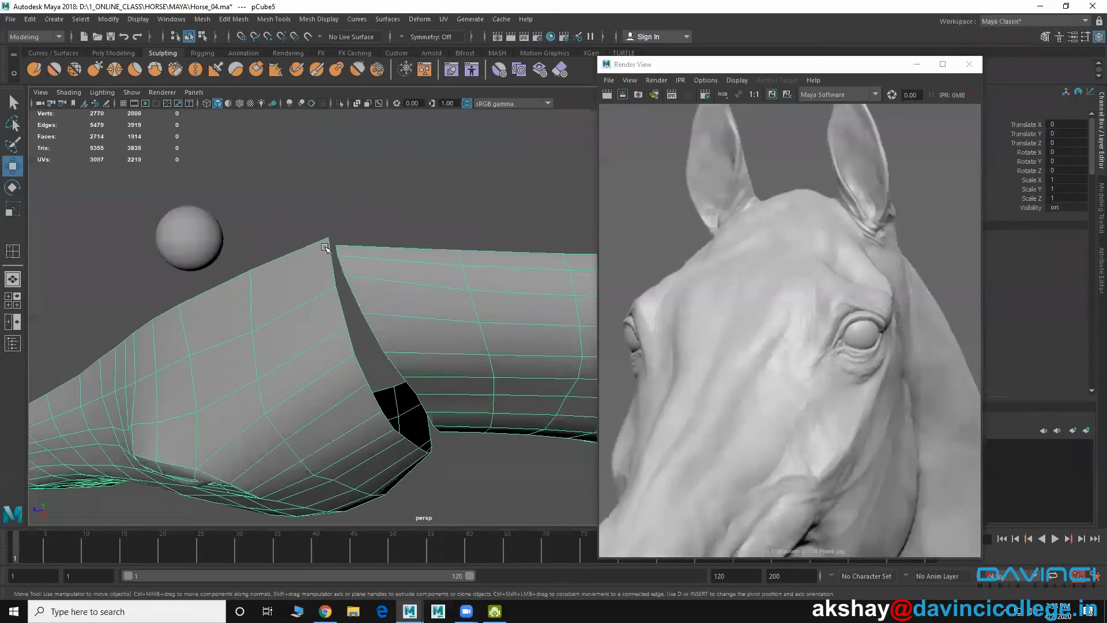
key(F9)
drag(317, 230, 345, 246)
alt+drag(372, 304, 349, 218)
alt+drag(350, 270, 346, 187)
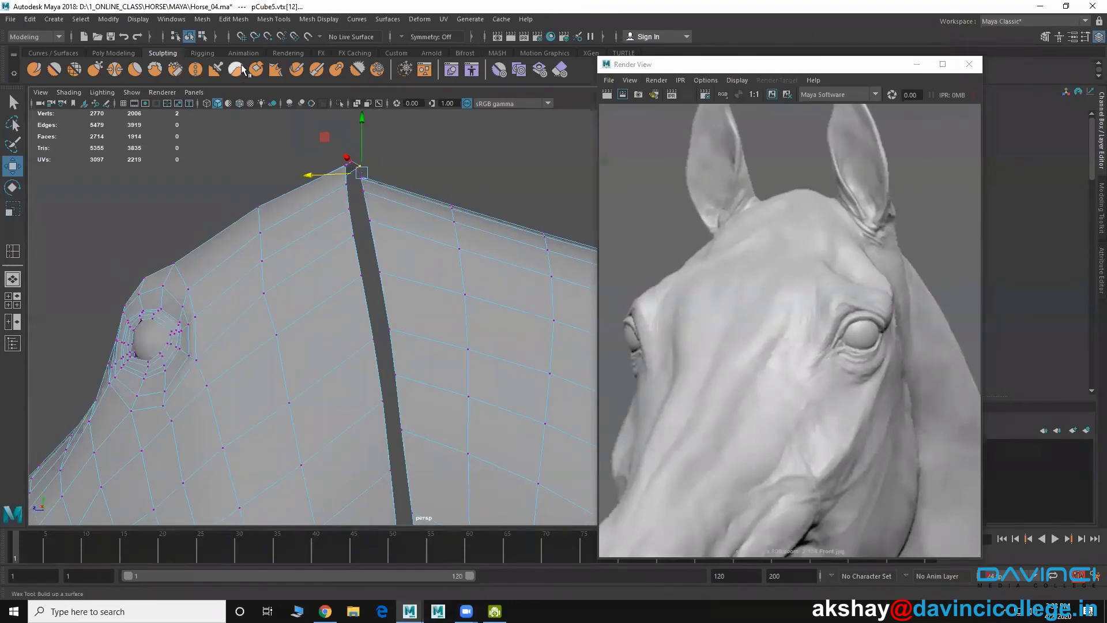
click(234, 19)
click(269, 142)
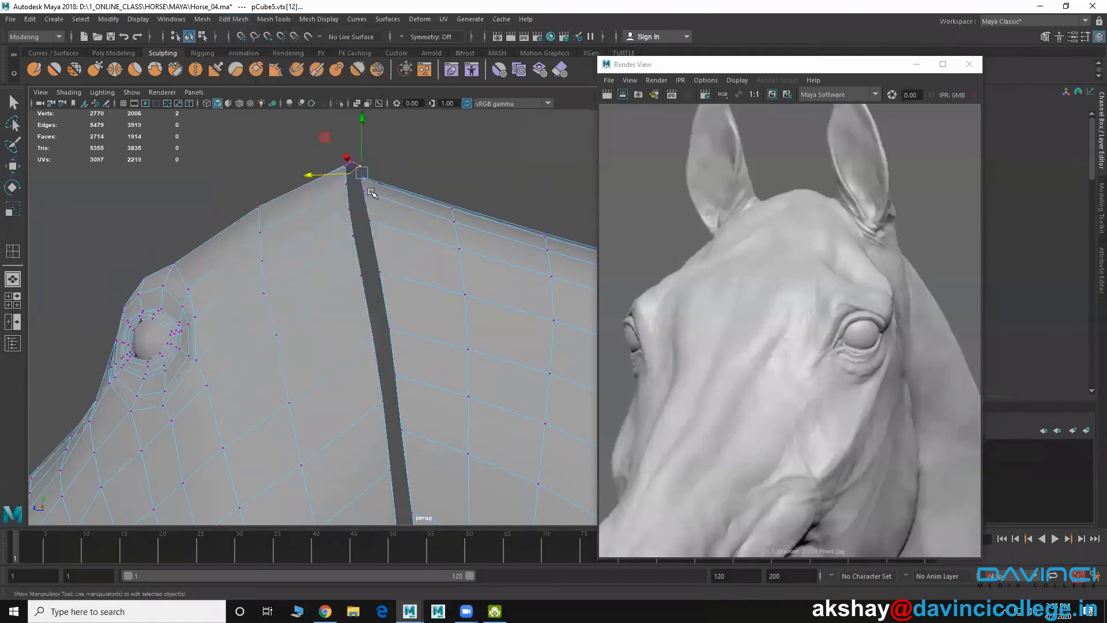
Step: Merge the second and third pairs of head and neck border vertices below the top of the seam
alt+drag(353, 216, 367, 274)
alt+middle_drag(361, 241, 358, 263)
alt+drag(357, 264, 334, 228)
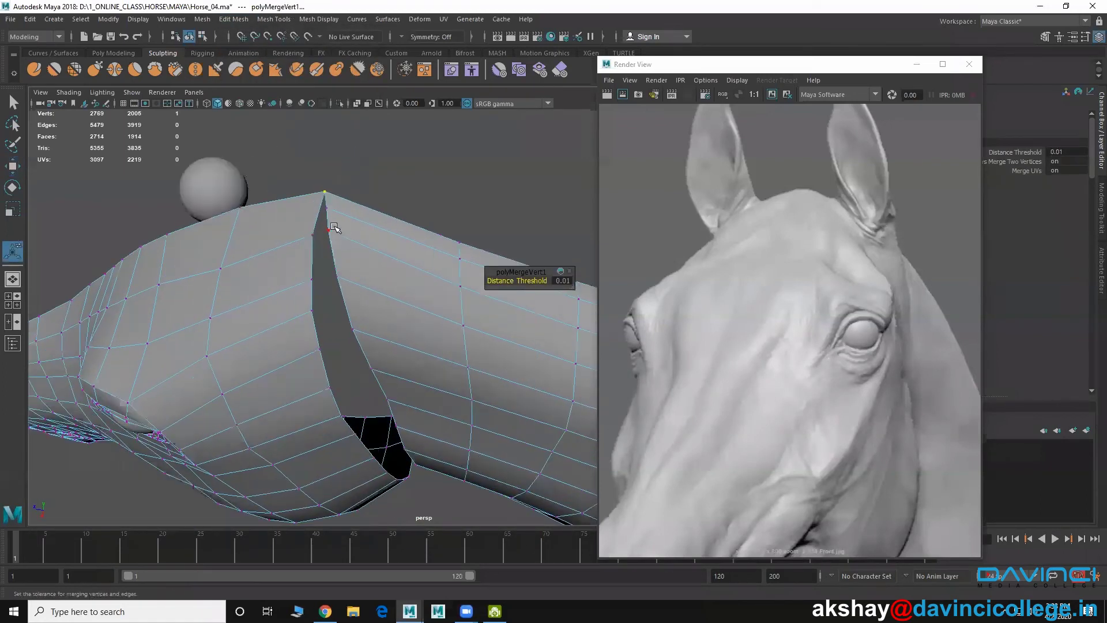
shift+click(313, 235)
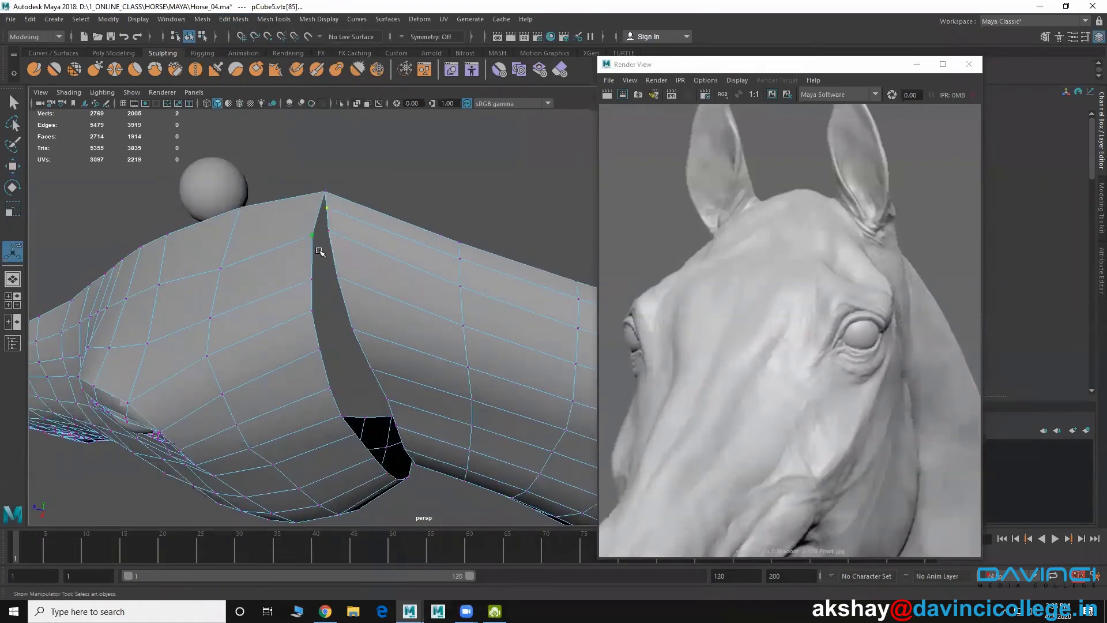
key(g)
alt+drag(326, 256, 346, 237)
click(346, 231)
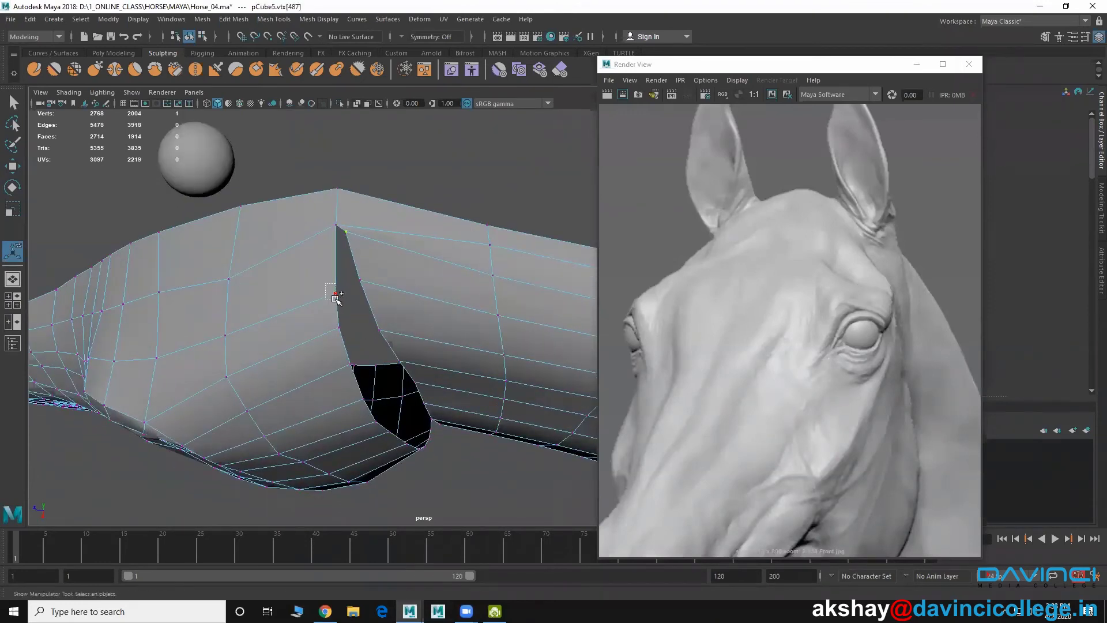
shift+click(336, 291)
key(g)
Step: Merge the next two pairs of head and neck border vertices down the upper seam and switch the viewport to wireframe display
alt+drag(351, 307, 369, 274)
drag(314, 216, 342, 234)
key(g)
drag(341, 235, 398, 267)
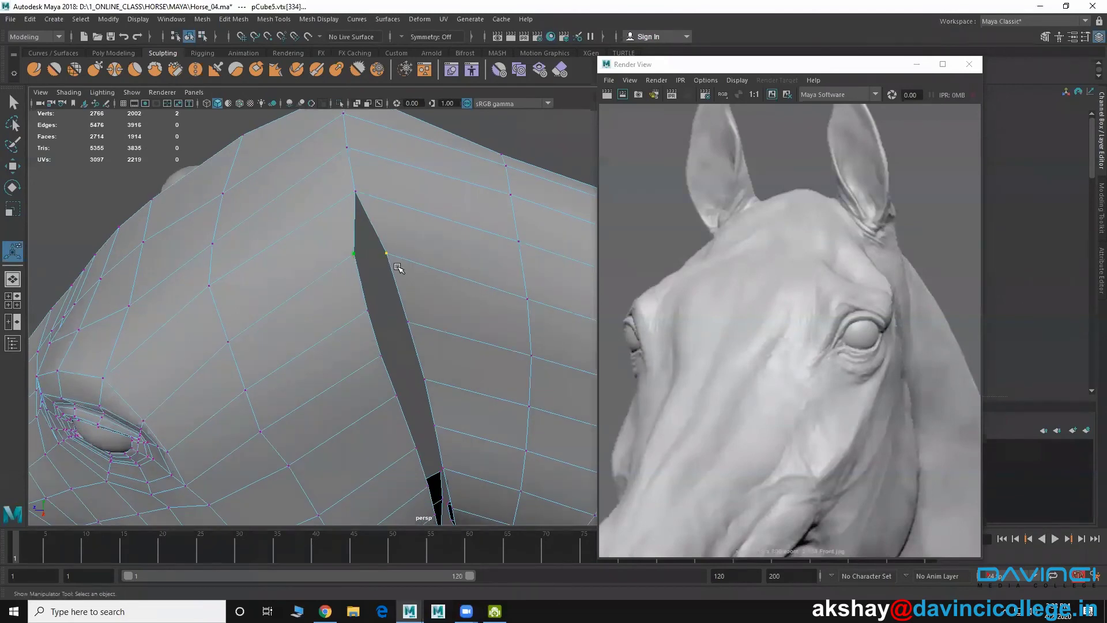
key(g)
key(4)
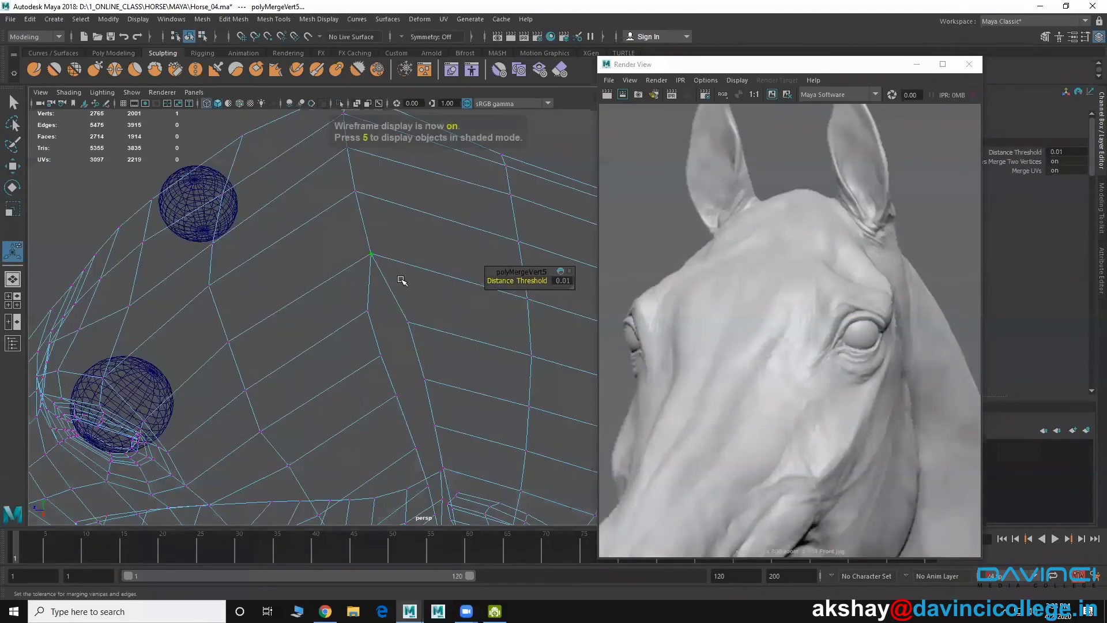
Step: Merge three more head and neck border vertex pairs down the middle of the seam behind the eye
alt+drag(401, 305, 375, 305)
drag(375, 305, 417, 322)
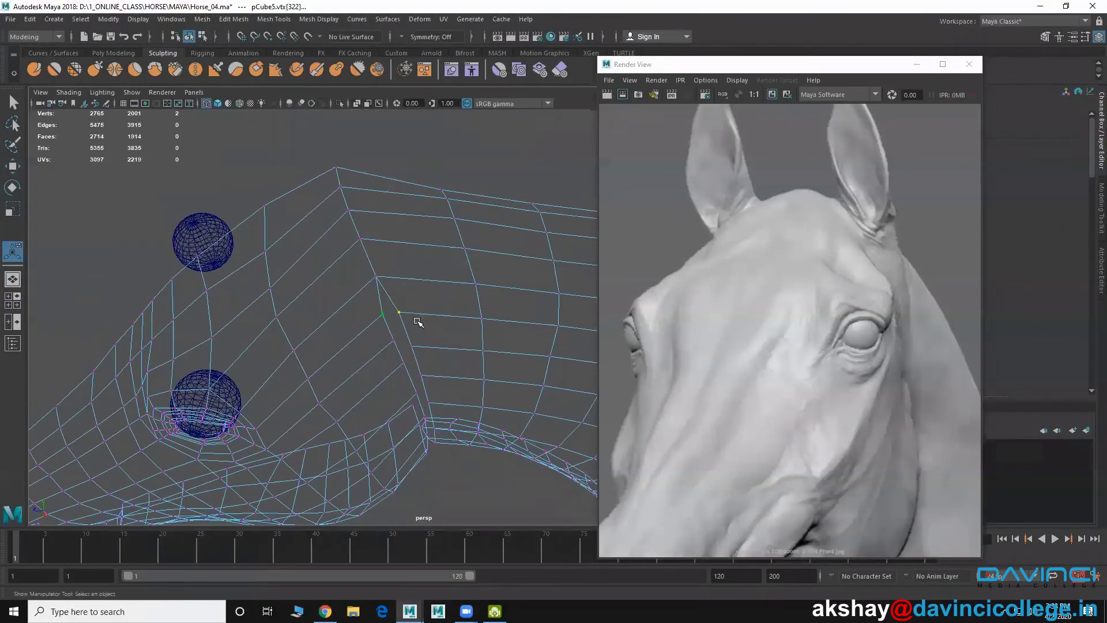
key(g)
alt+middle_drag(412, 335, 400, 301)
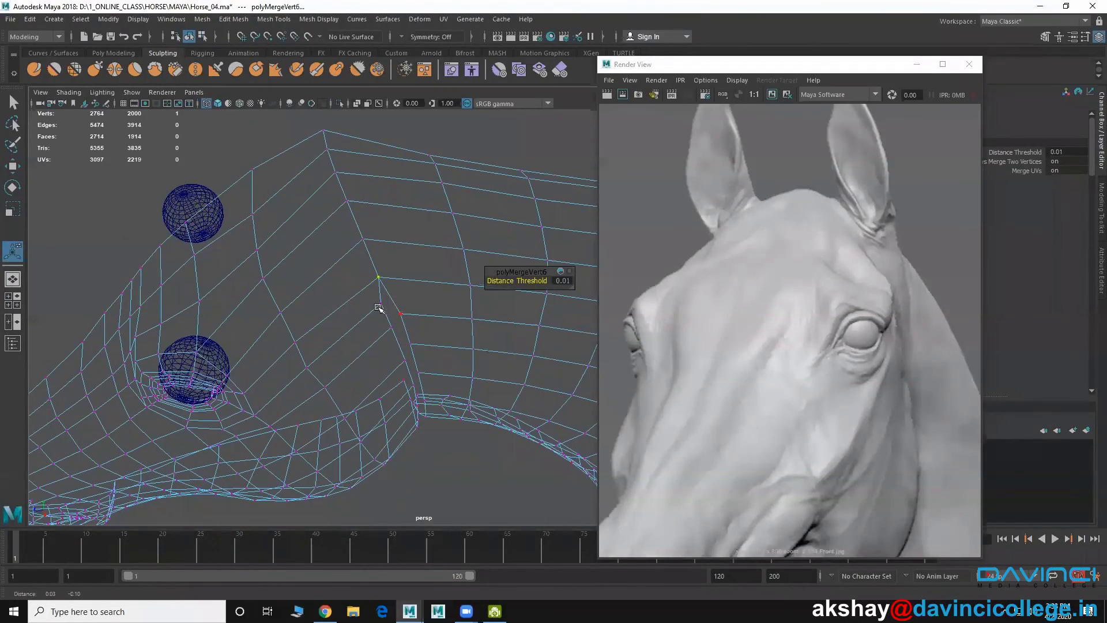
drag(374, 295, 410, 329)
key(g)
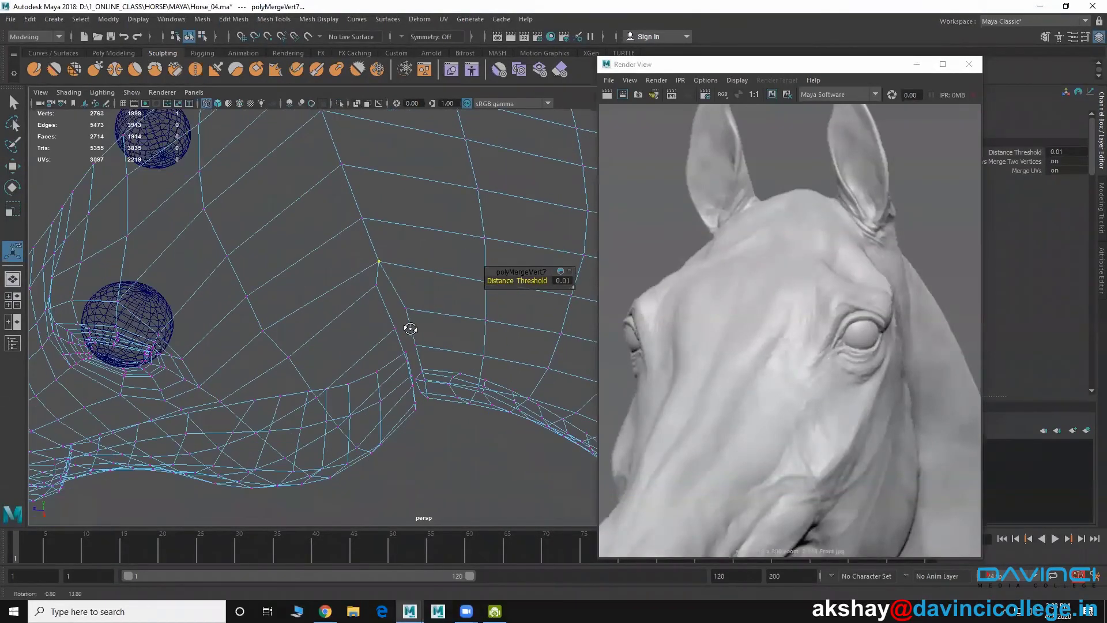
drag(368, 279, 419, 312)
key(g)
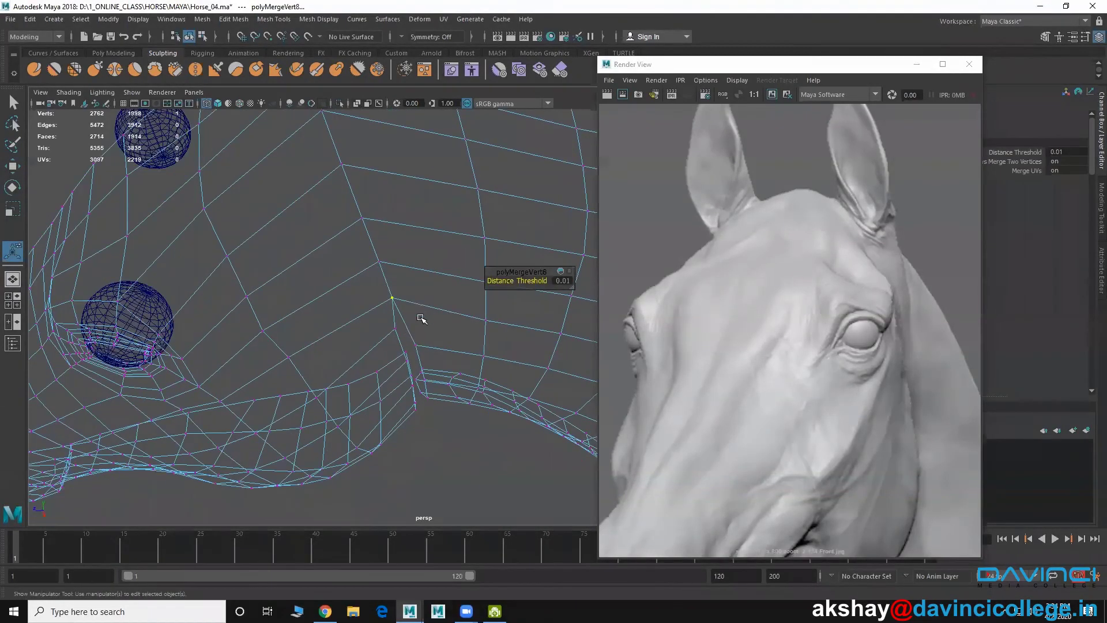
Step: Merge the following two border vertex pairs on the lower side of the seam above the throat
alt+middle_drag(397, 296, 398, 294)
mouse_move(397, 294)
alt+mouse_down()
mouse_move(383, 287)
mouse_move(417, 317)
mouse_move(359, 264)
mouse_move(404, 299)
alt+mouse_up()
key(g)
alt+drag(404, 299, 370, 280)
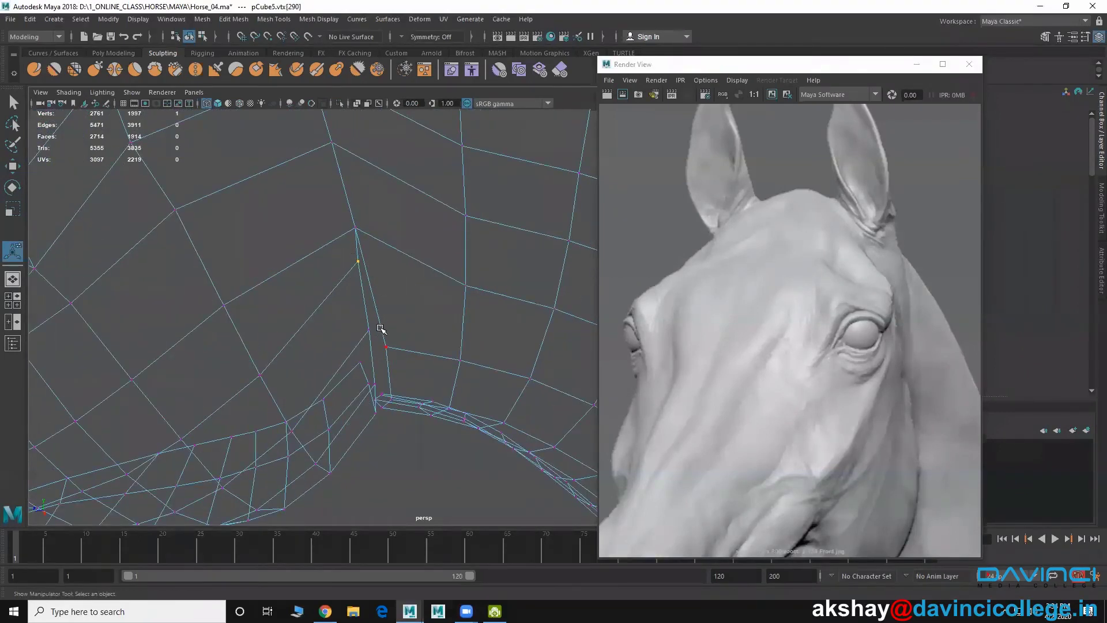
shift+drag(380, 329, 378, 290)
key(g)
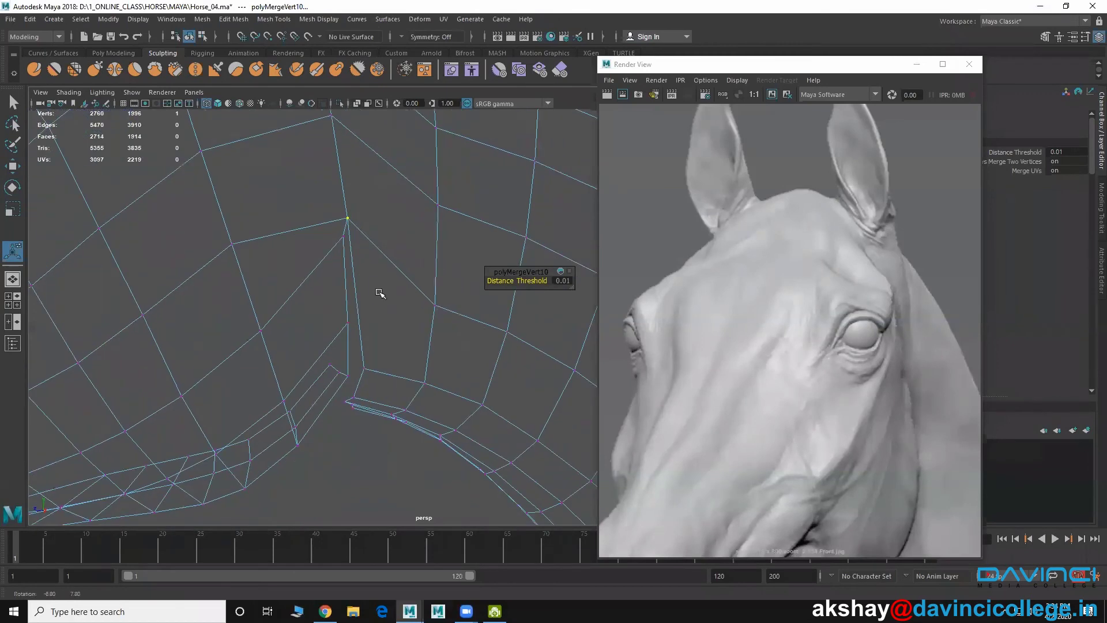
Step: Merge three border vertex pairs where the rear of the jaw curves underneath into the throat
drag(330, 228, 352, 249)
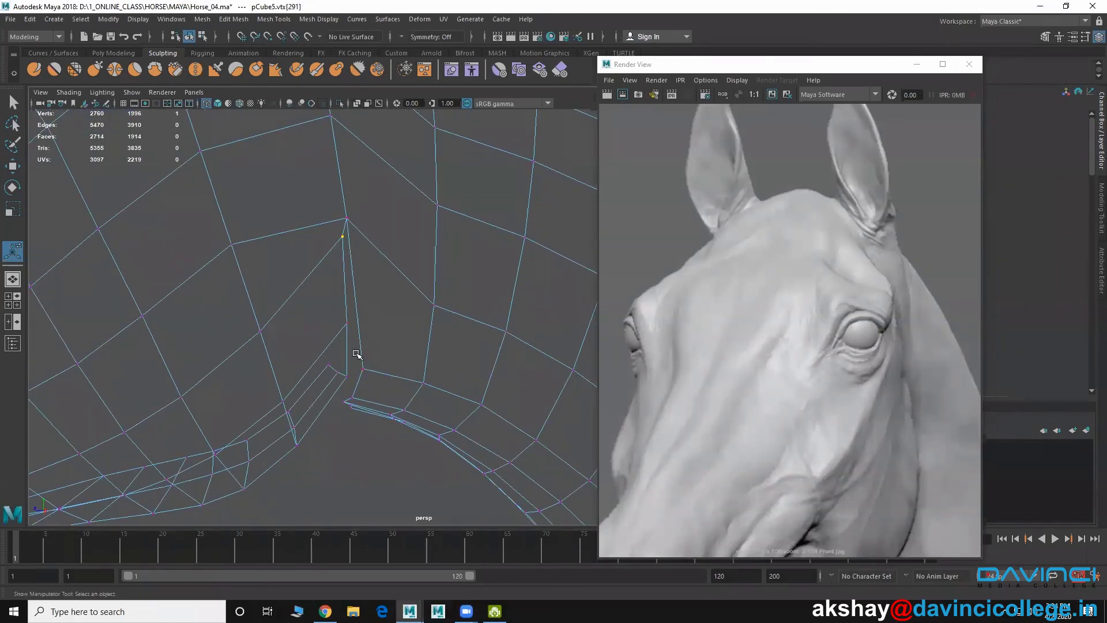
shift+drag(365, 365, 314, 267)
key(g)
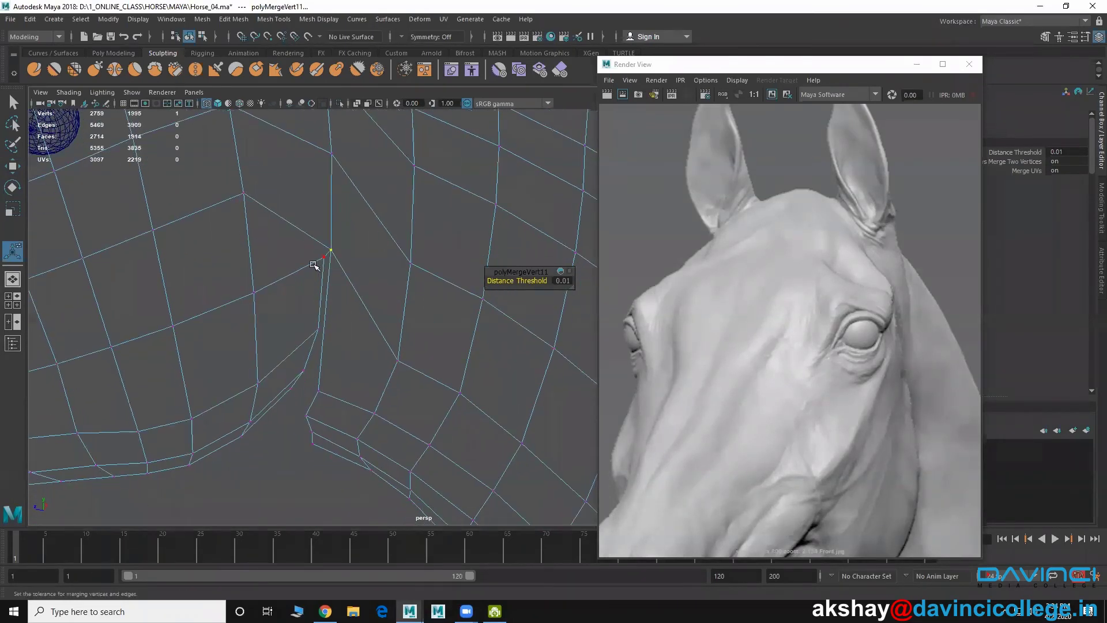
click(323, 257)
drag(314, 379, 338, 344)
key(g)
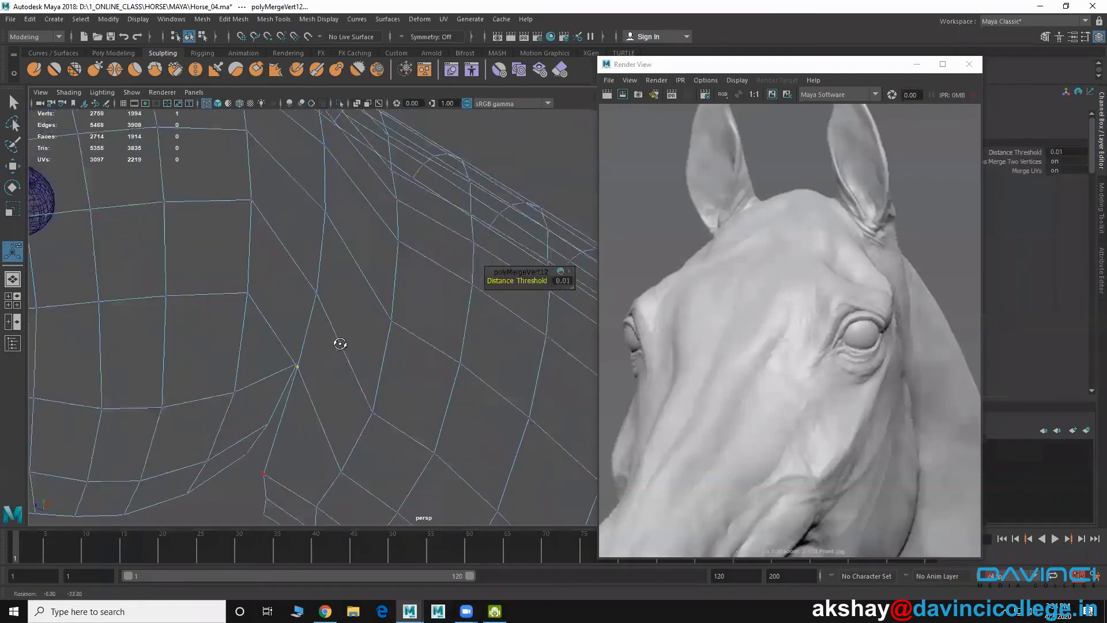
alt+middle_drag(339, 344, 345, 336)
alt+drag(345, 337, 331, 315)
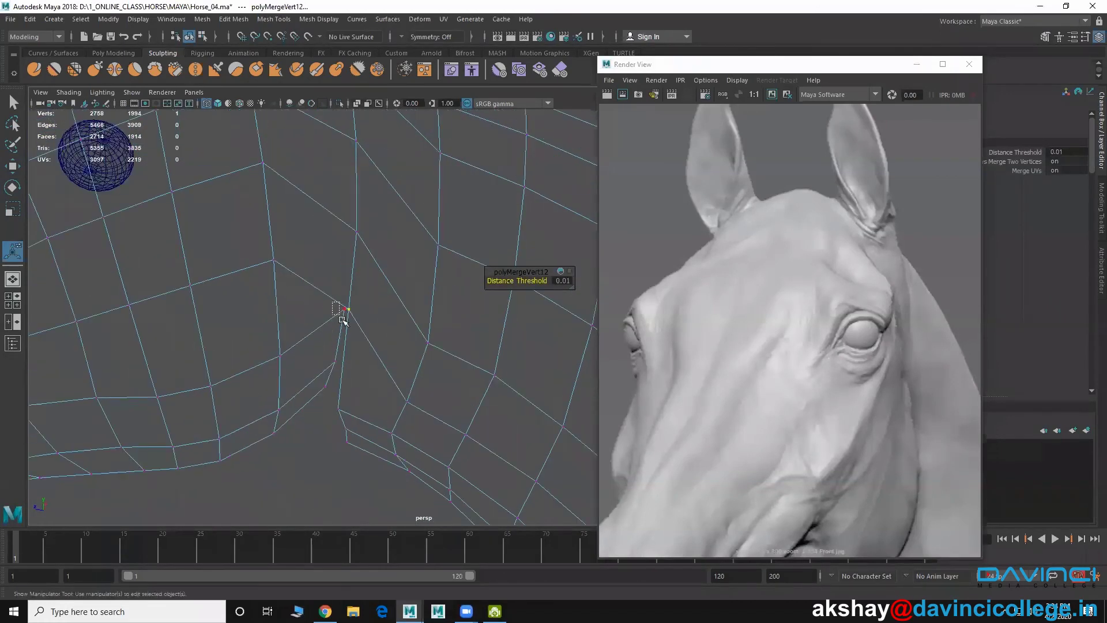
click(343, 312)
shift+drag(333, 390, 355, 341)
key(g)
alt+middle_drag(355, 341, 334, 394)
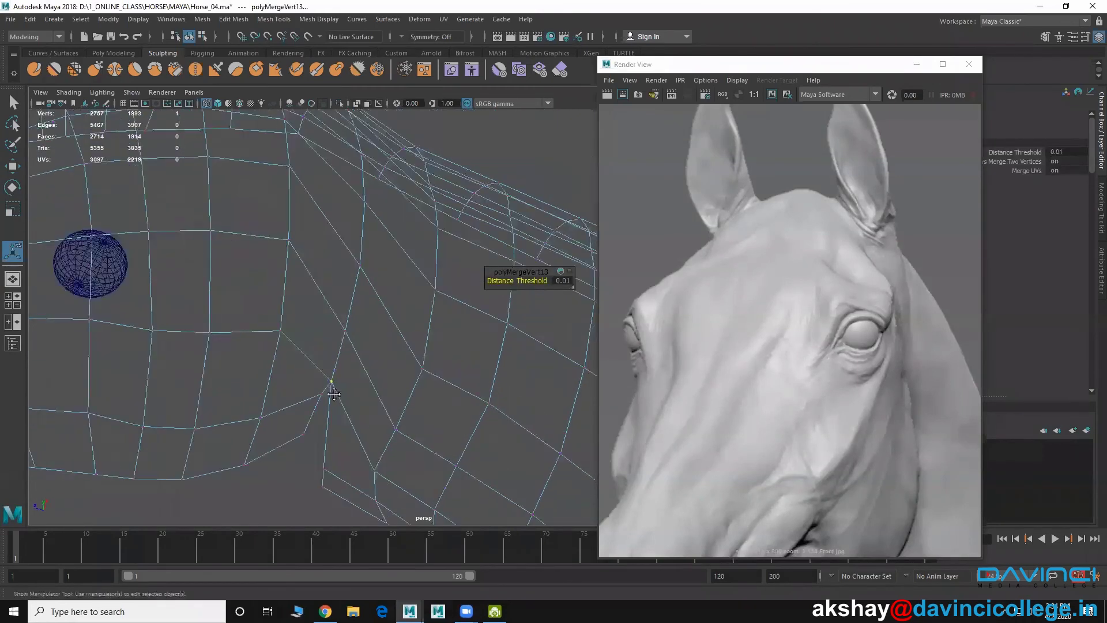
Step: Merge the last two border vertex pairs under the throat to close the seam, and return to object selection
alt+drag(334, 394, 323, 371)
click(327, 367)
shift+drag(322, 432, 349, 367)
key(g)
alt+middle_drag(349, 366, 347, 378)
drag(289, 389, 321, 444)
key(g)
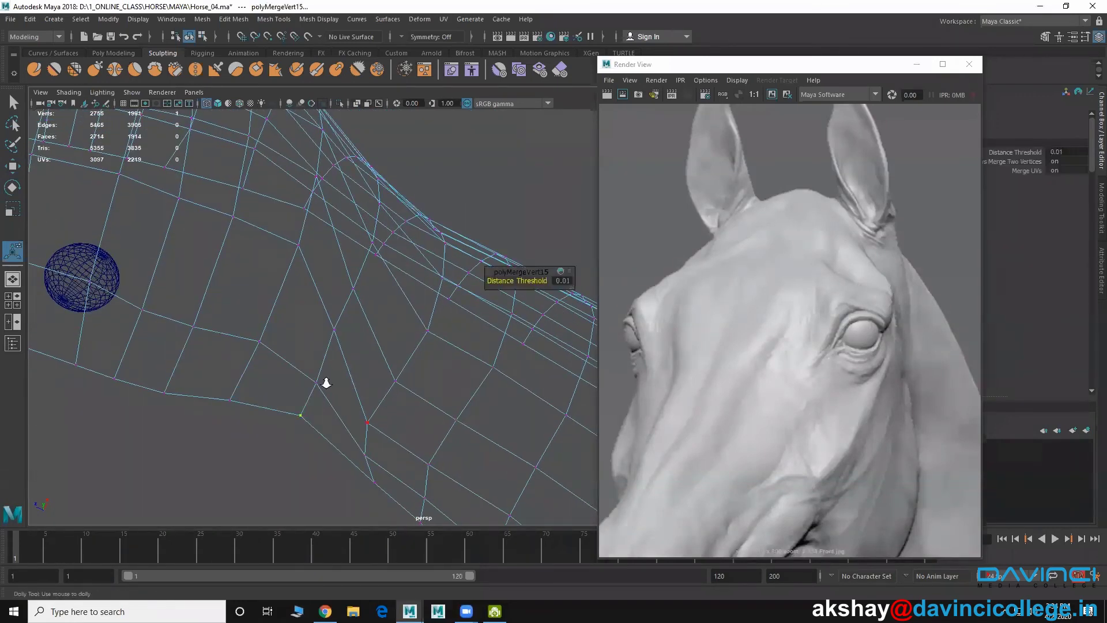
alt+drag(324, 383, 314, 352)
alt+right_drag(314, 352, 329, 265)
alt+drag(293, 364, 358, 247)
right_drag(358, 247, 397, 226)
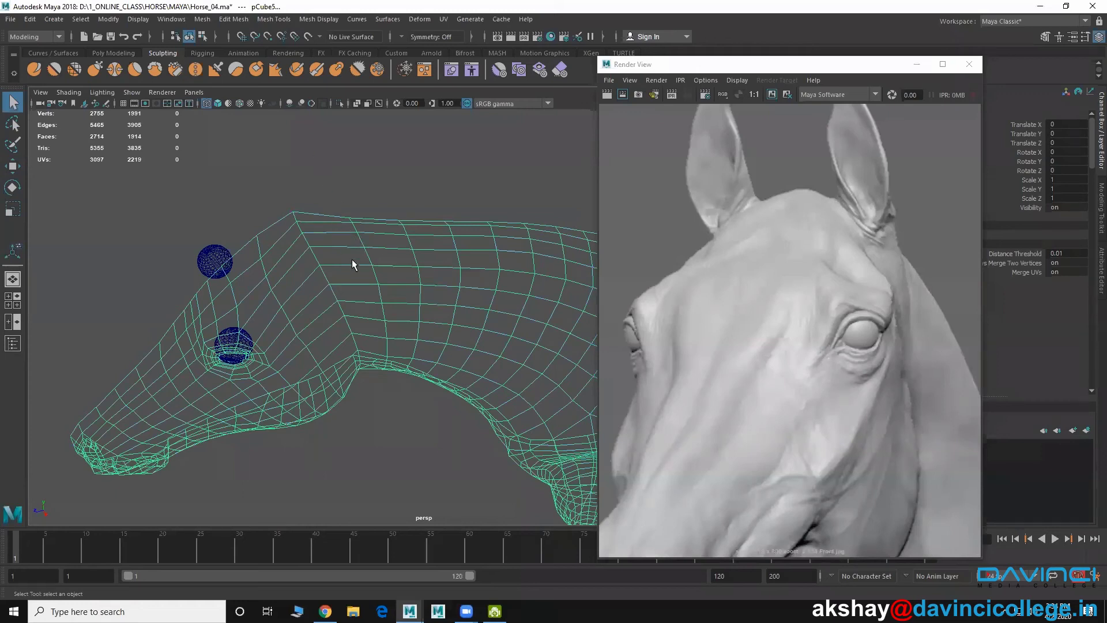
Step: Insert three edge loops around the head-neck seam, one on the neck side and two across the rear of the head
alt+drag(346, 296, 316, 189)
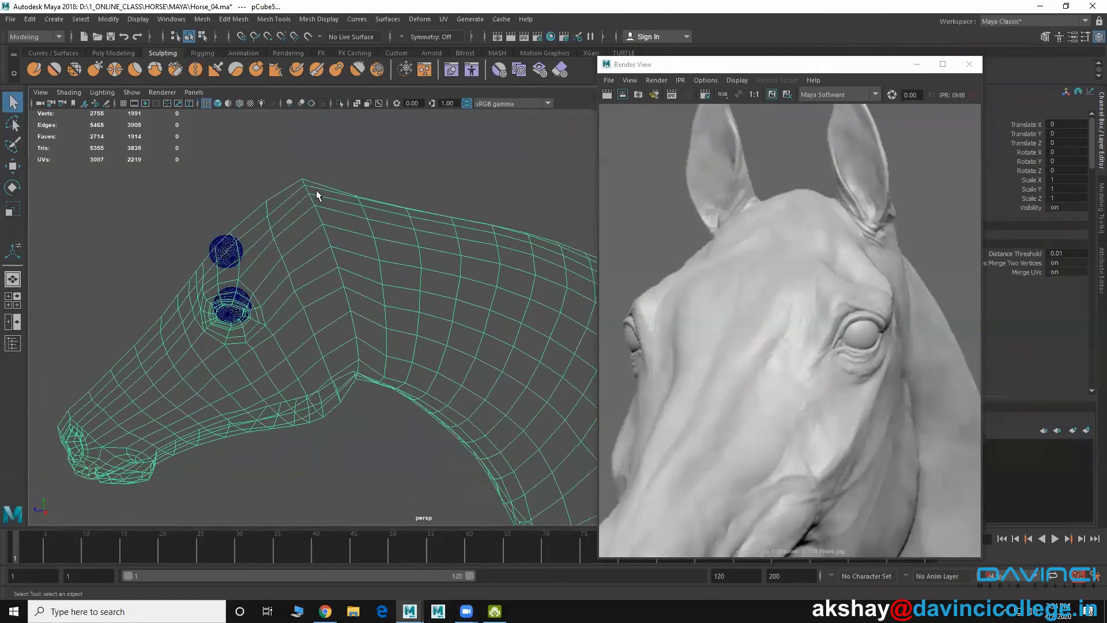
click(273, 17)
click(301, 107)
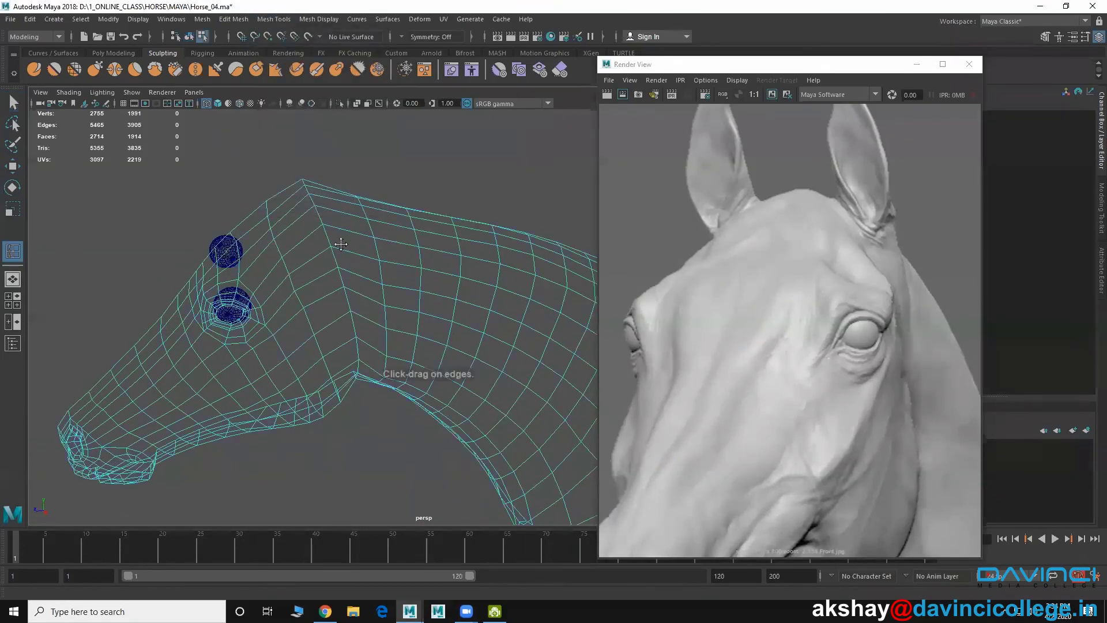
mouse_move(337, 244)
alt+mouse_down()
mouse_move(383, 309)
mouse_move(341, 257)
mouse_move(350, 282)
mouse_move(354, 256)
alt+mouse_up()
click(357, 254)
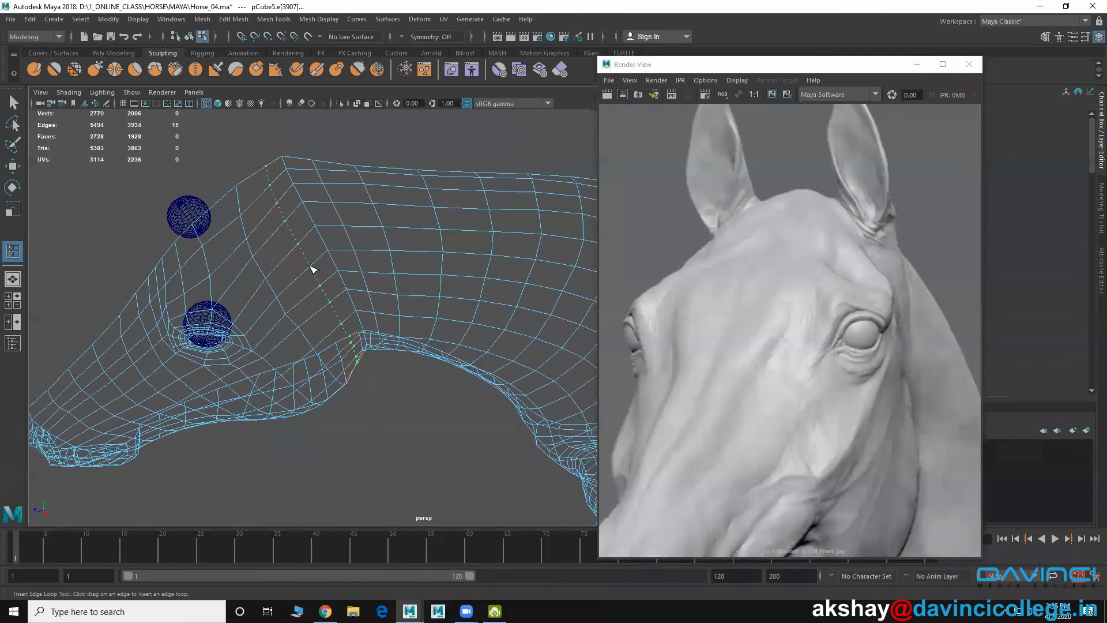
drag(311, 267, 309, 280)
alt+drag(309, 280, 333, 275)
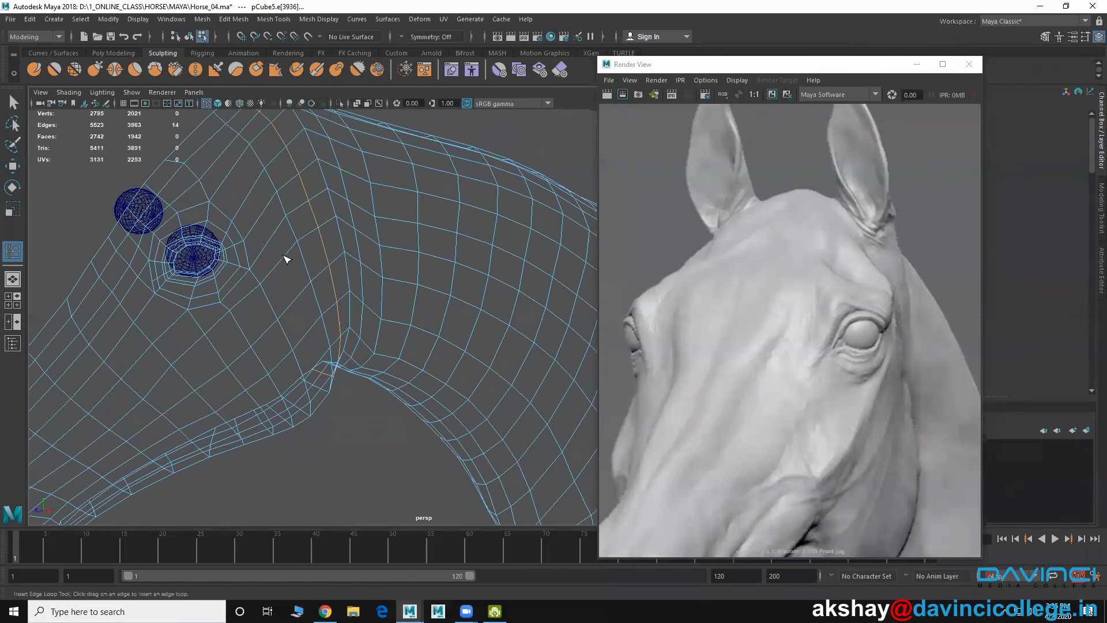
click(282, 265)
alt+drag(283, 265, 319, 288)
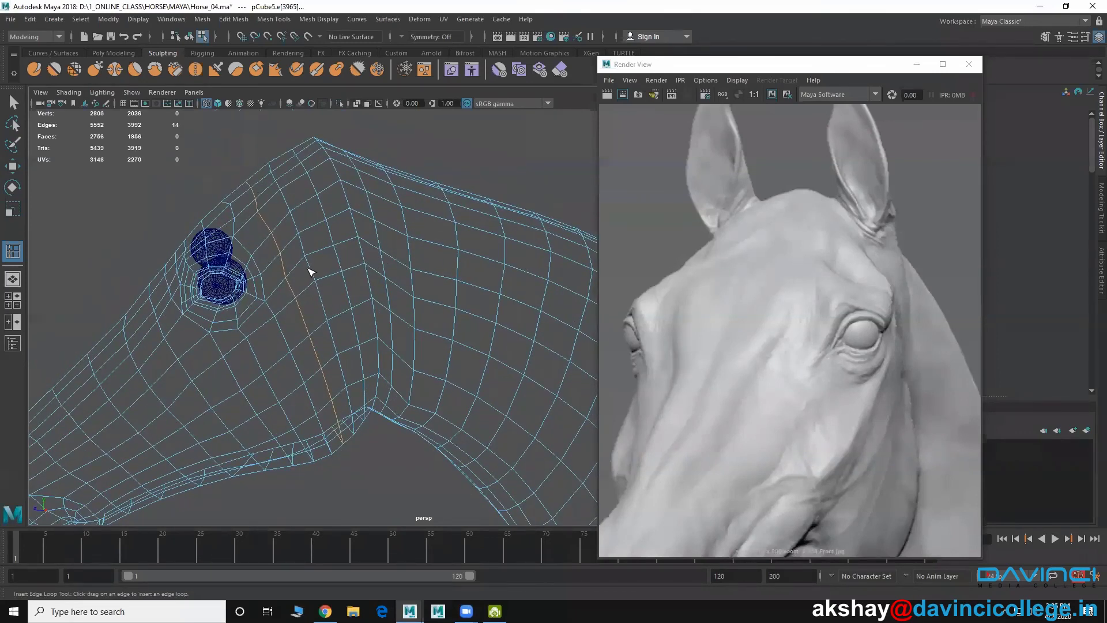
alt+drag(304, 287, 337, 312)
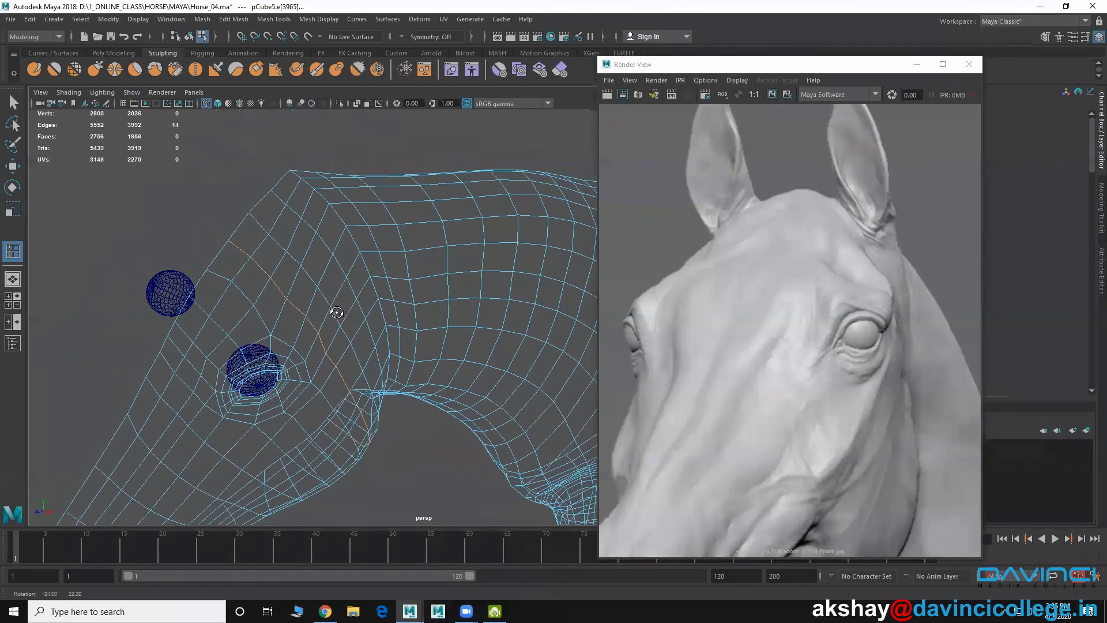
Step: Switch to shaded display and shift one vertex on the jaw's underside slightly forward toward the muzzle, ending in object mode
click(12, 166)
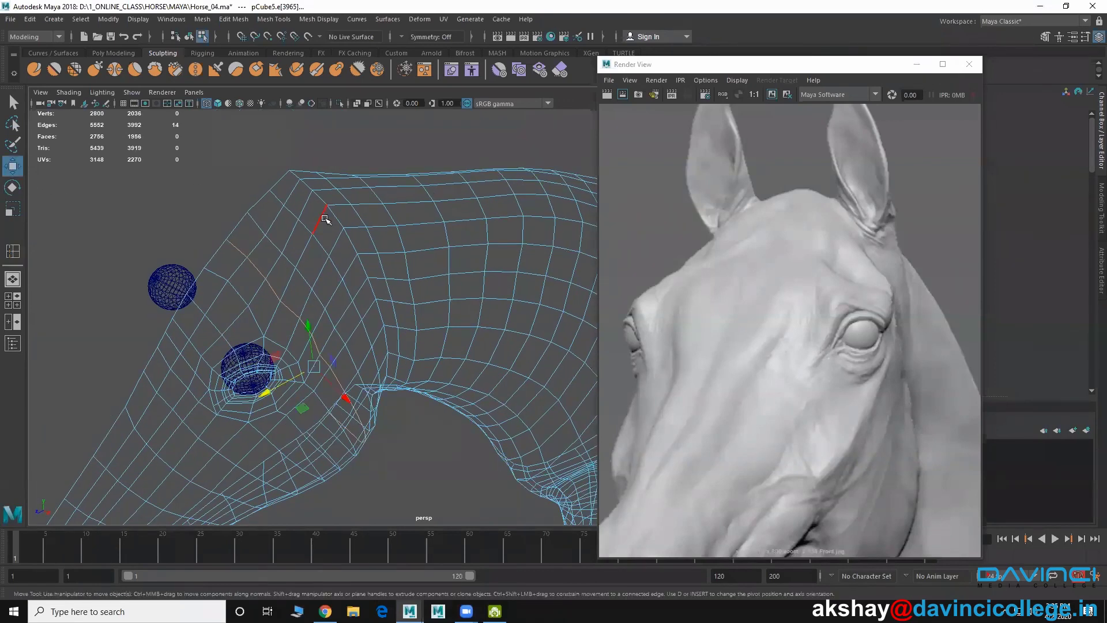
key(5)
right_drag(326, 220, 362, 207)
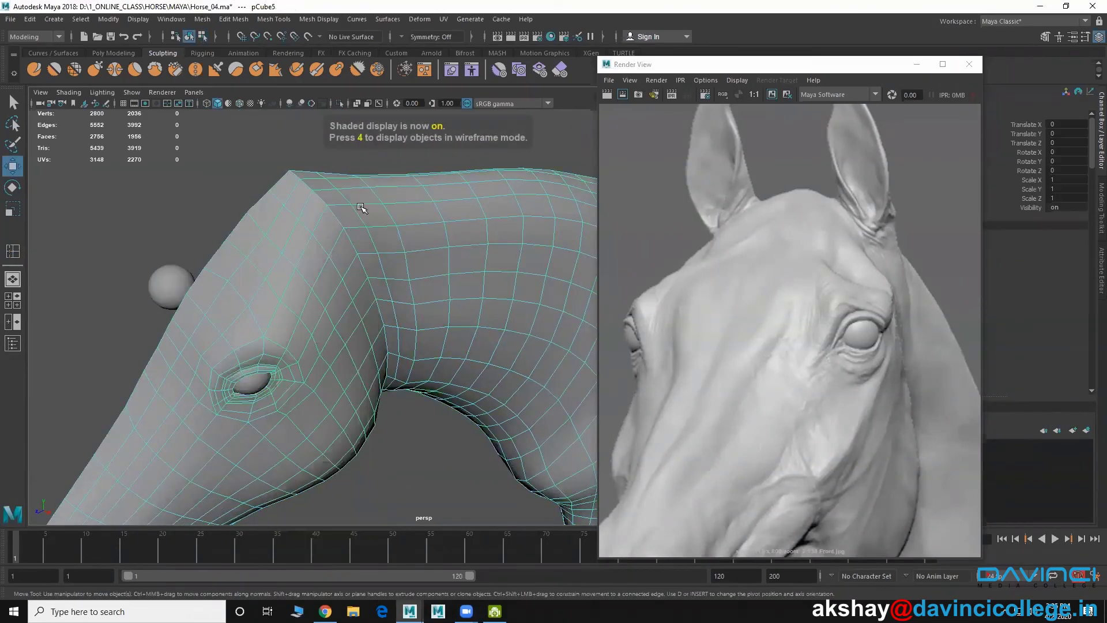
mouse_move(320, 252)
alt+mouse_down()
mouse_move(289, 211)
mouse_move(307, 308)
alt+mouse_up()
scroll(214, 276, up, 2)
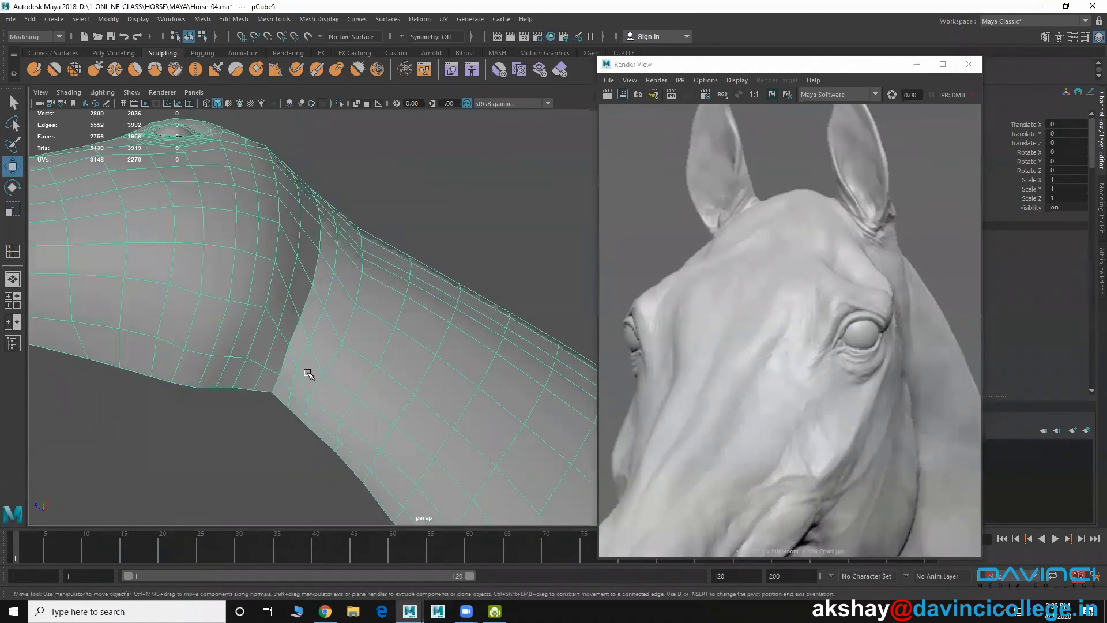
alt+drag(308, 374, 279, 325)
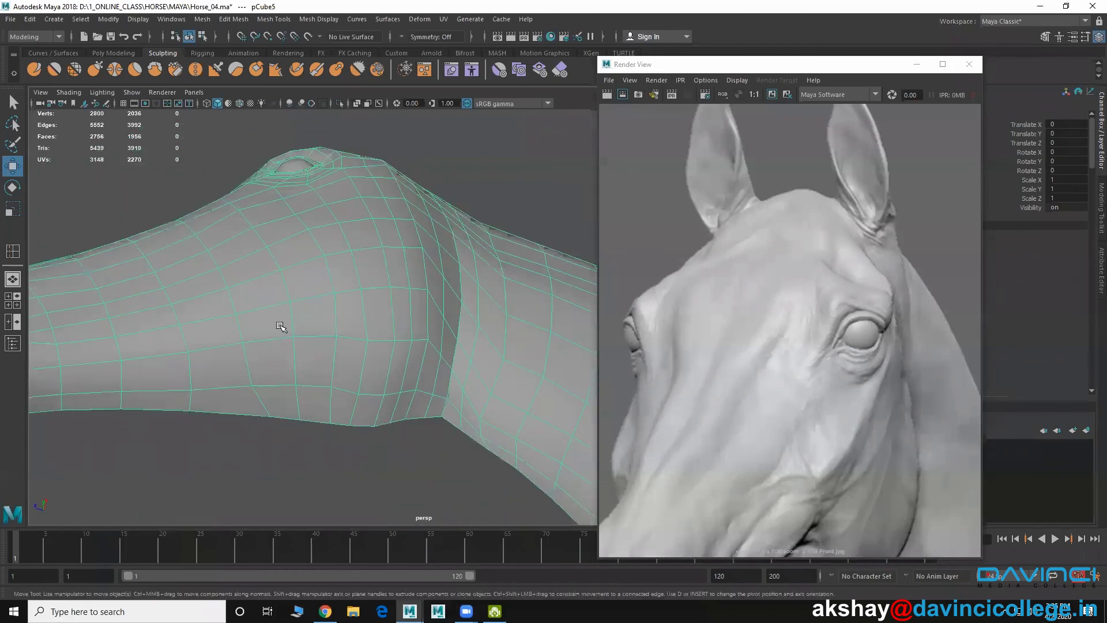
alt+middle_drag(279, 325, 271, 287)
alt+drag(271, 287, 253, 257)
right_drag(275, 252, 223, 253)
click(258, 307)
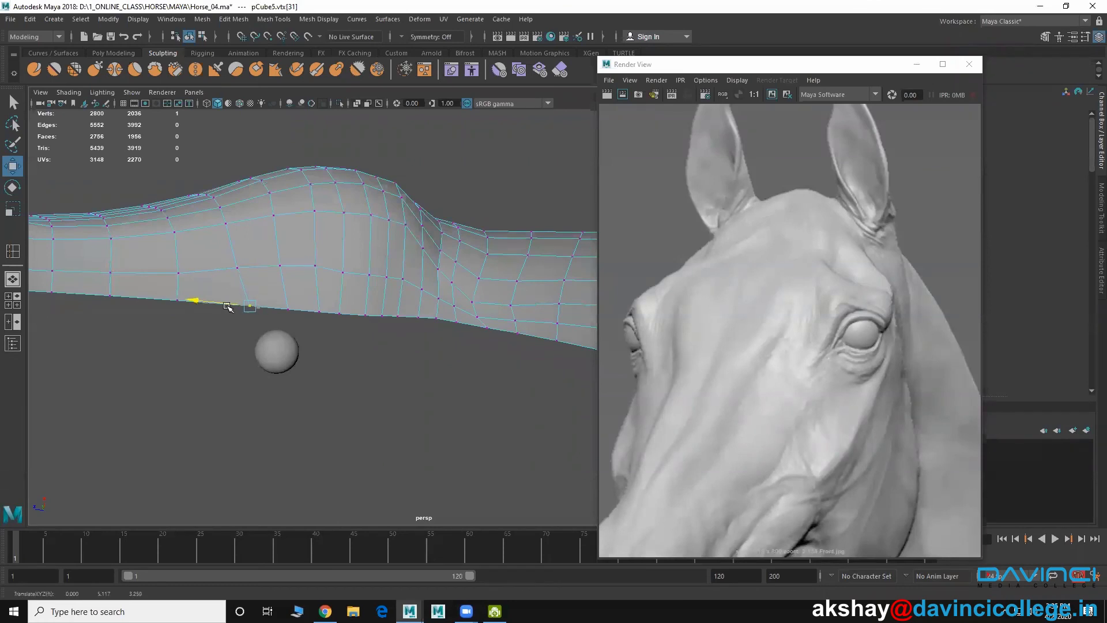
alt+drag(293, 279, 256, 260)
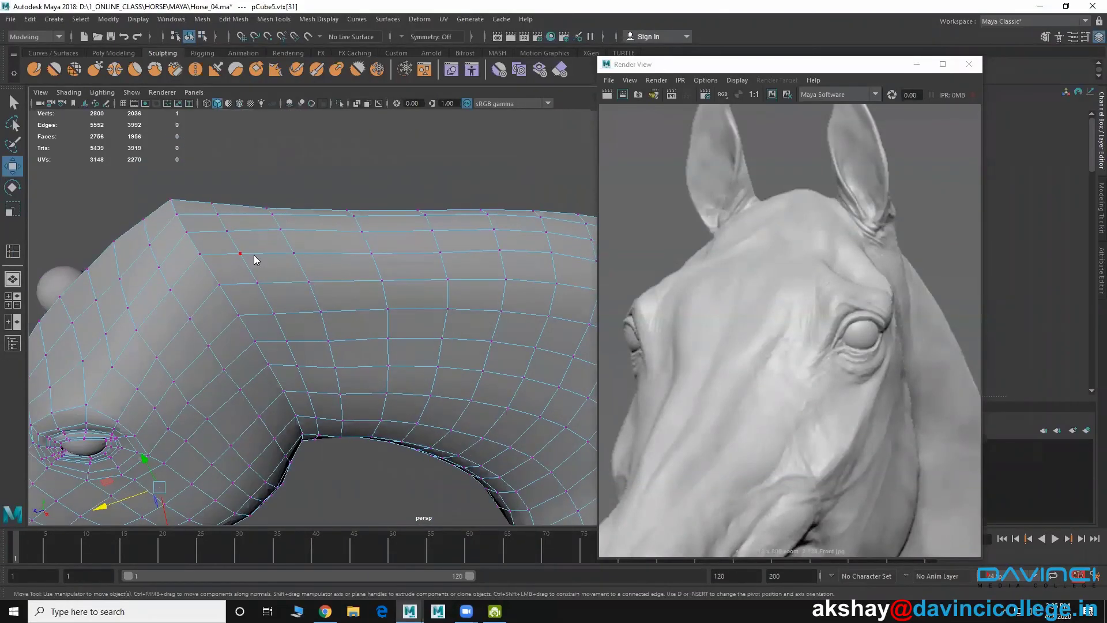
key(F8)
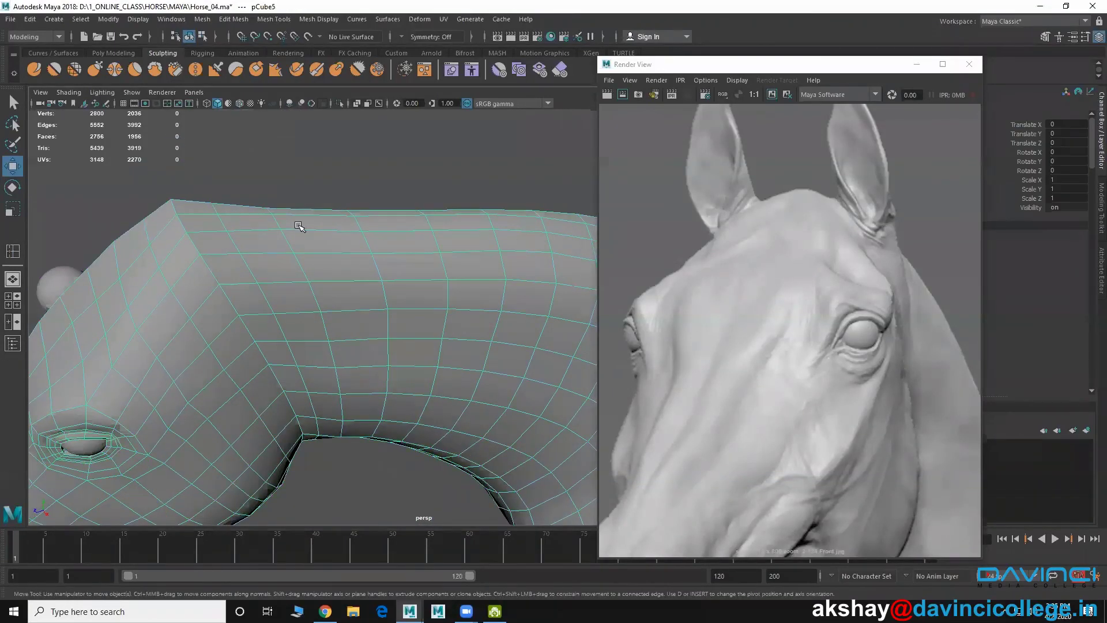
Step: Turn off the poly count in the viewport's heads-up display
click(107, 19)
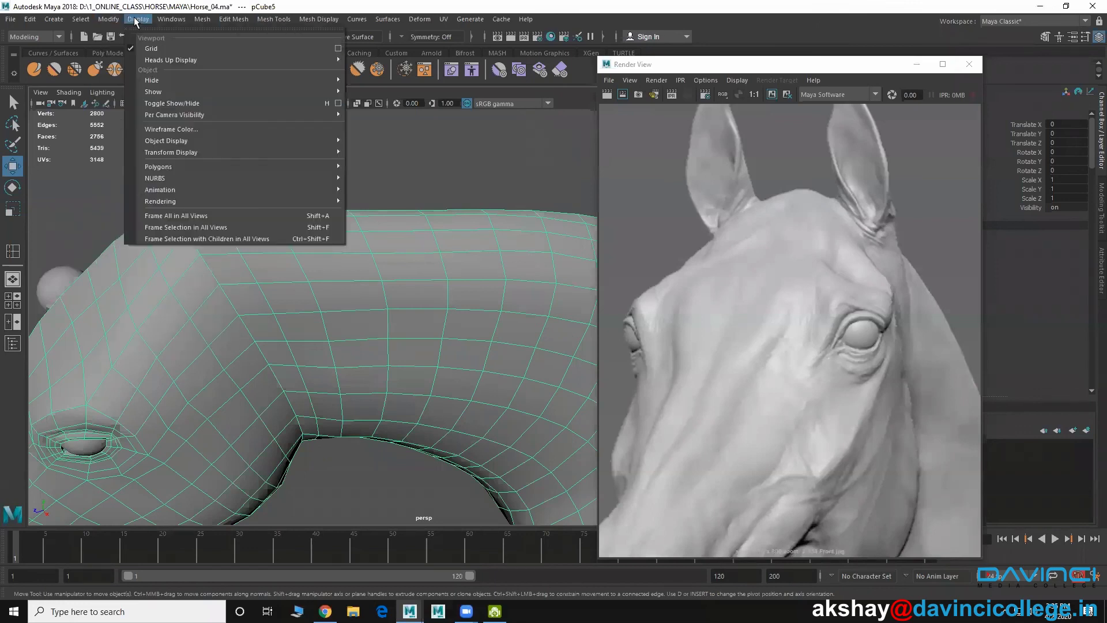
mouse_move(138, 19)
mouse_move(176, 60)
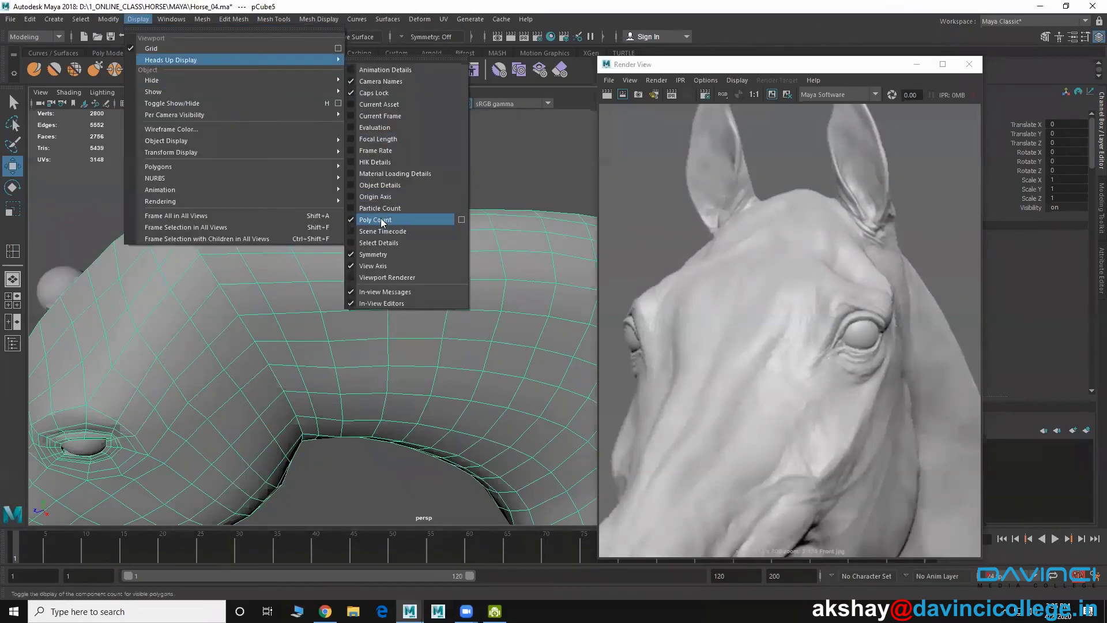
click(375, 220)
alt+middle_drag(265, 332, 341, 269)
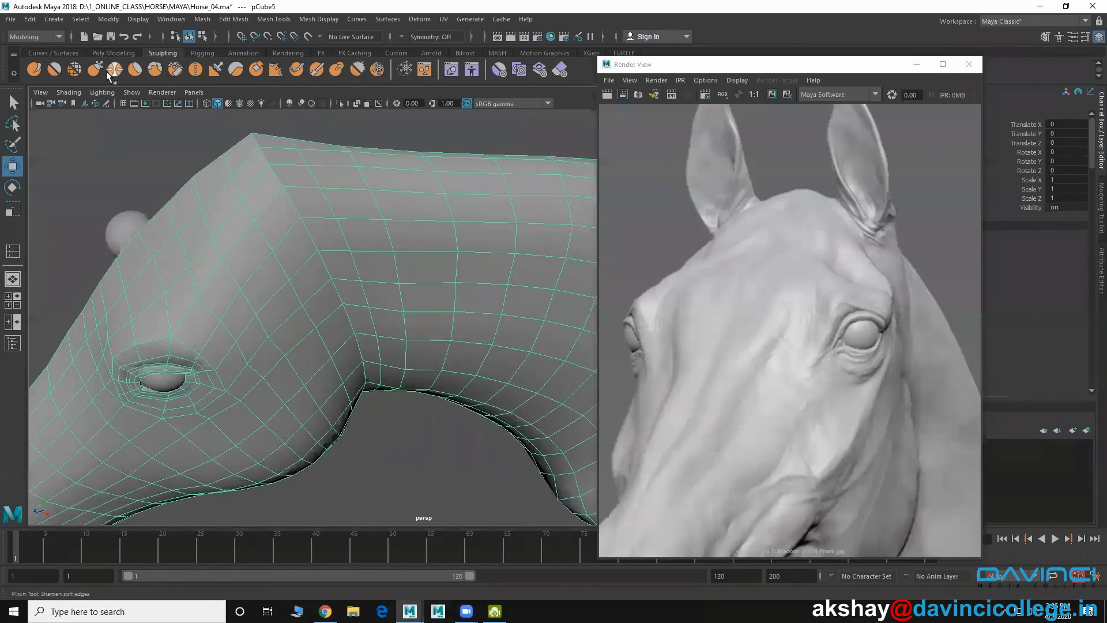
Step: Move the reference render aside and smooth the mesh along the head-neck seam with the Relax sculpting tool
click(75, 71)
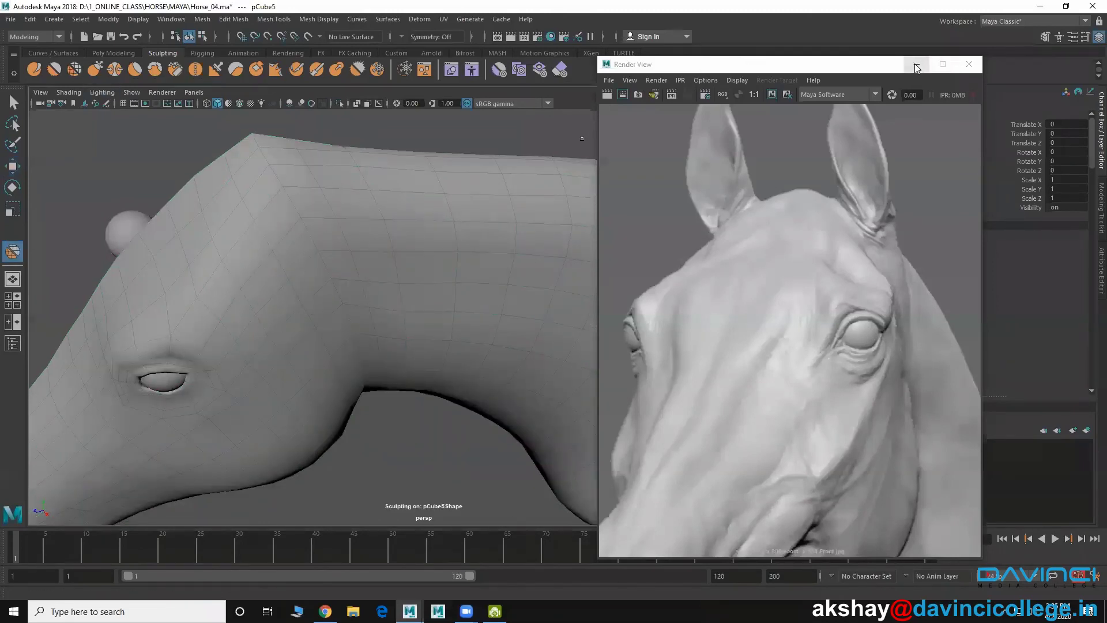
click(855, 71)
drag(989, 69, 993, 67)
alt+drag(416, 294, 291, 281)
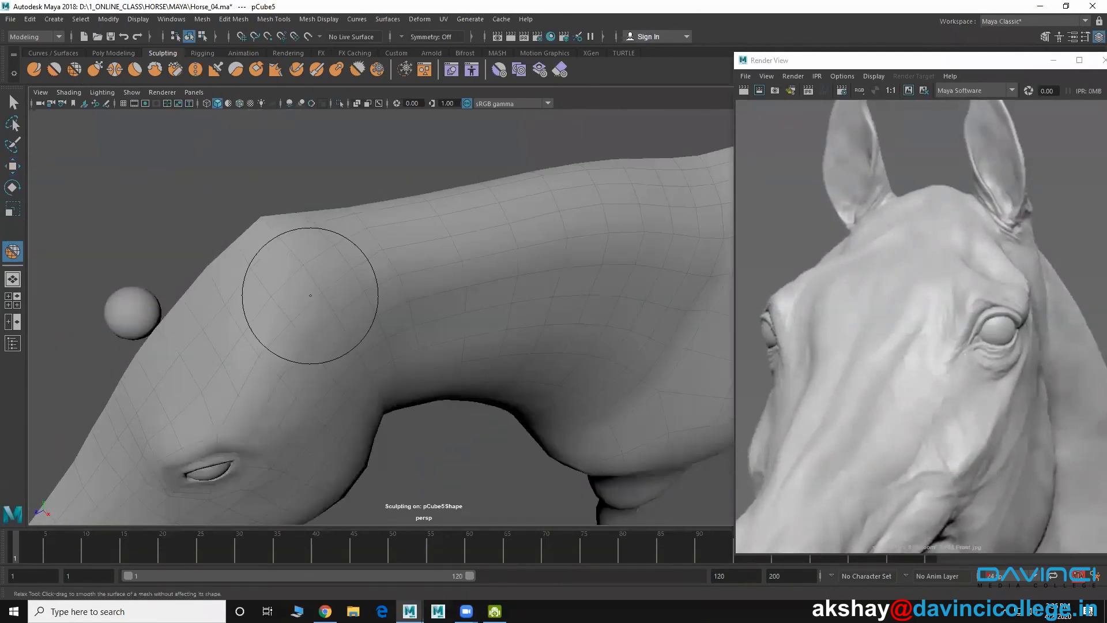
alt+drag(544, 288, 407, 301)
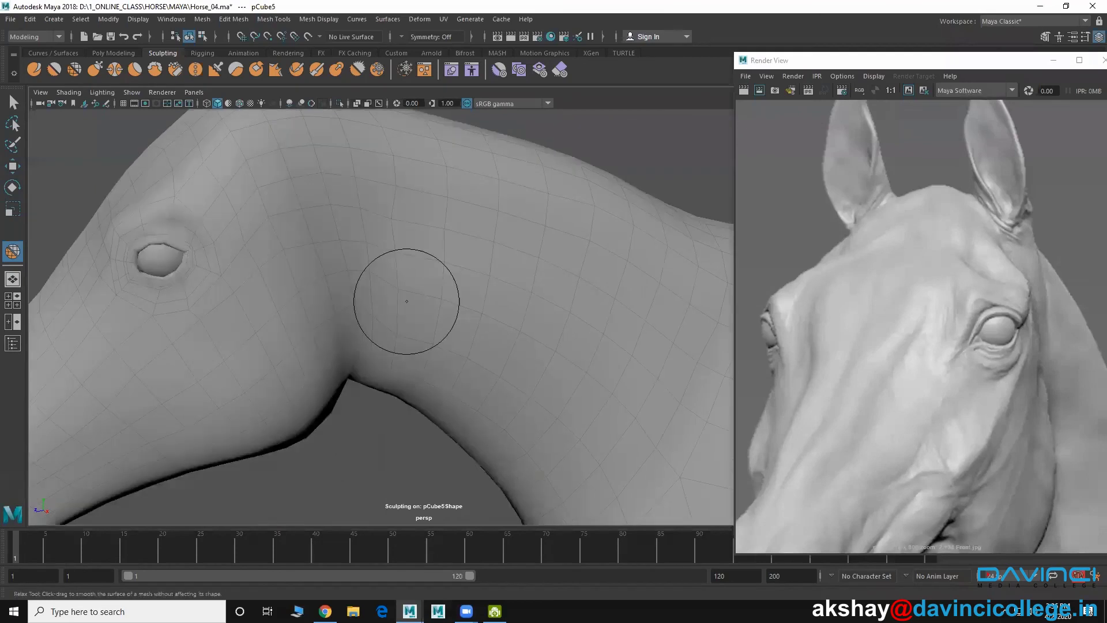
alt+drag(331, 314, 408, 247)
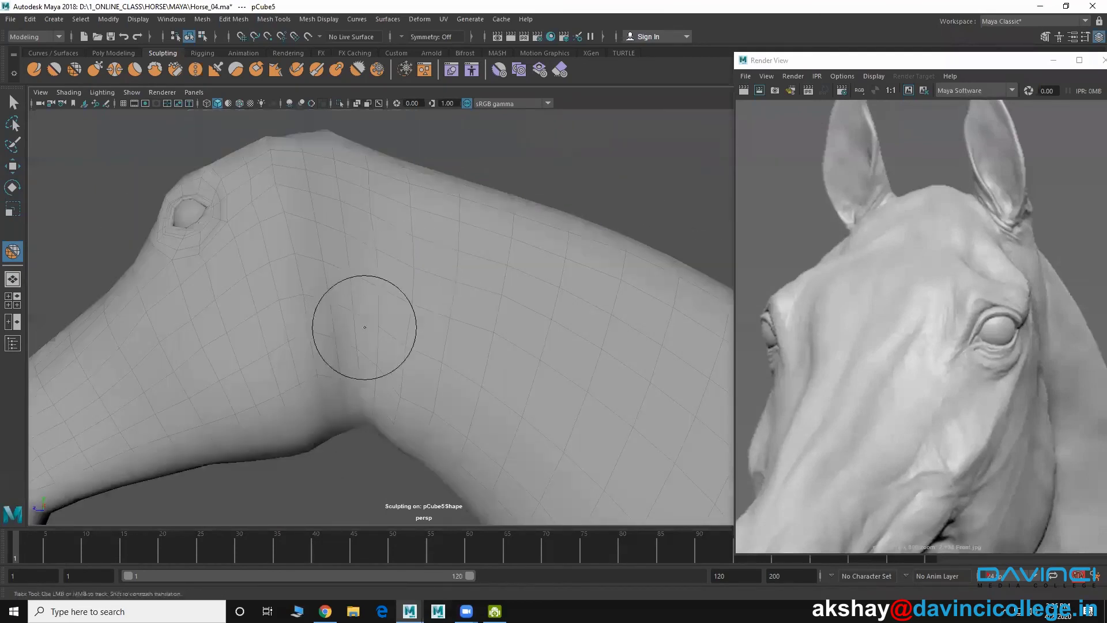
alt+drag(363, 324, 353, 260)
alt+drag(367, 365, 359, 342)
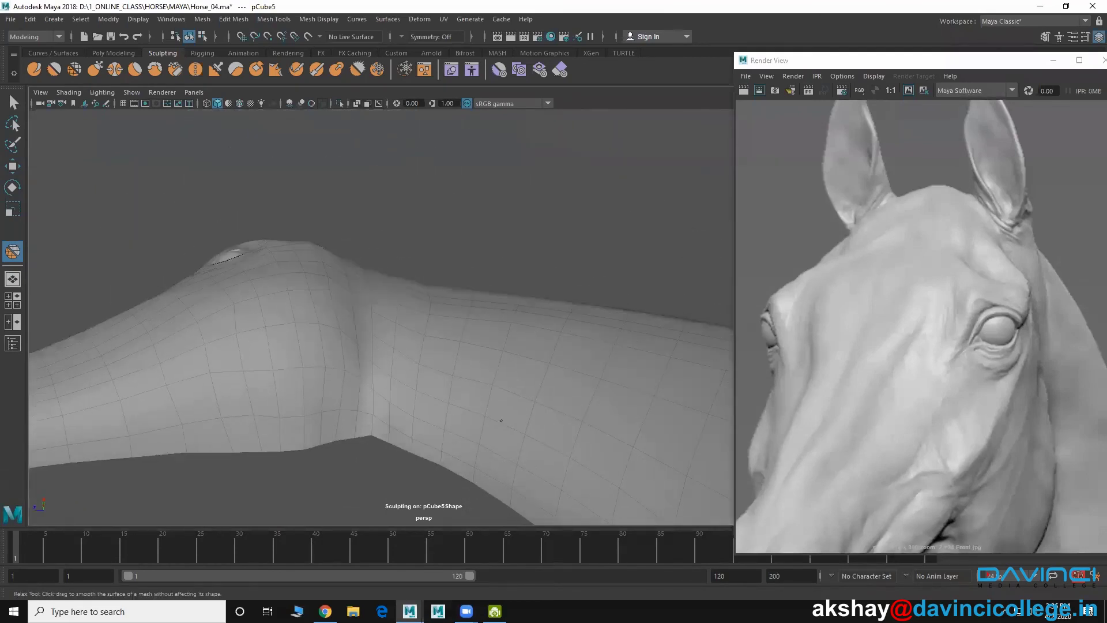
Step: Relax the mesh further across the top of the head, the throat and the upper neck to even out the join
alt+drag(271, 371, 203, 380)
mouse_move(313, 289)
alt+mouse_down()
mouse_move(289, 314)
mouse_move(318, 293)
mouse_move(308, 292)
alt+mouse_up()
mouse_move(223, 395)
alt+mouse_down()
mouse_move(259, 371)
mouse_move(221, 257)
alt+mouse_up()
mouse_move(207, 217)
mouse_down()
mouse_move(216, 273)
mouse_move(297, 257)
mouse_move(297, 305)
mouse_move(241, 375)
mouse_move(340, 319)
mouse_move(306, 359)
mouse_move(425, 277)
mouse_move(422, 328)
mouse_up()
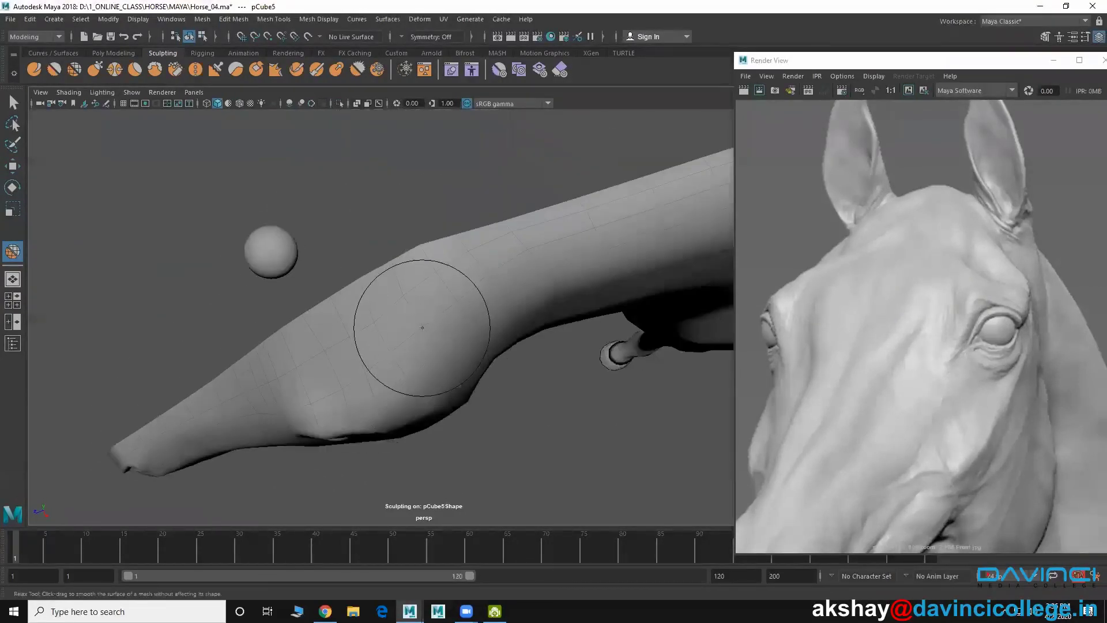
mouse_move(527, 295)
alt+mouse_down()
mouse_move(396, 297)
mouse_move(420, 343)
mouse_move(404, 337)
alt+mouse_up()
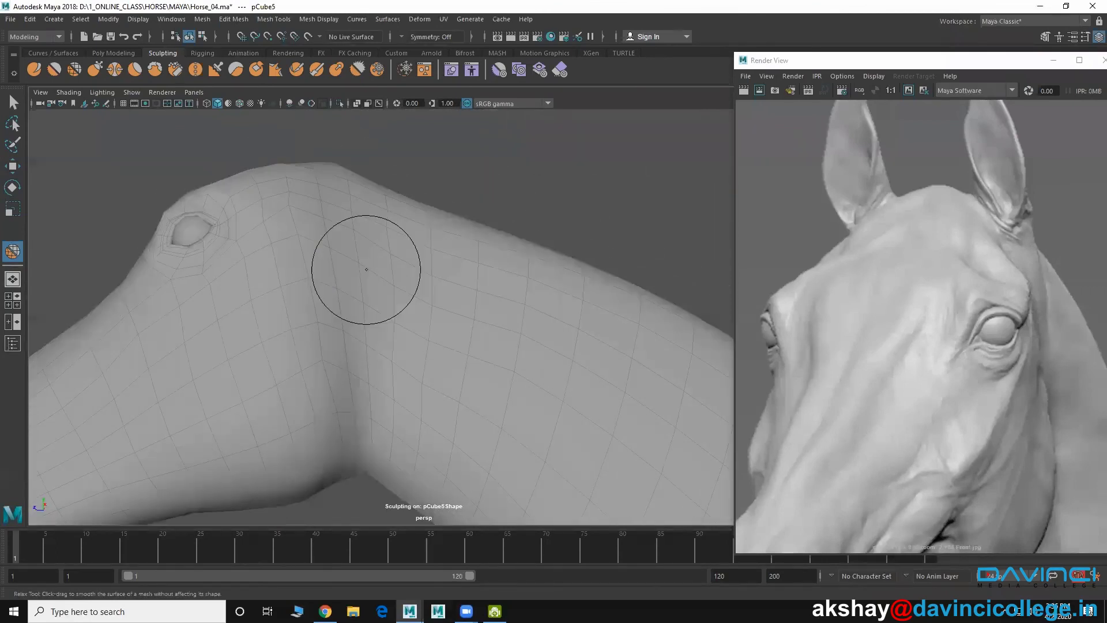
mouse_move(376, 292)
alt+mouse_down()
mouse_move(372, 350)
mouse_move(291, 391)
mouse_move(329, 399)
mouse_move(350, 420)
mouse_move(349, 466)
mouse_move(360, 473)
alt+mouse_up()
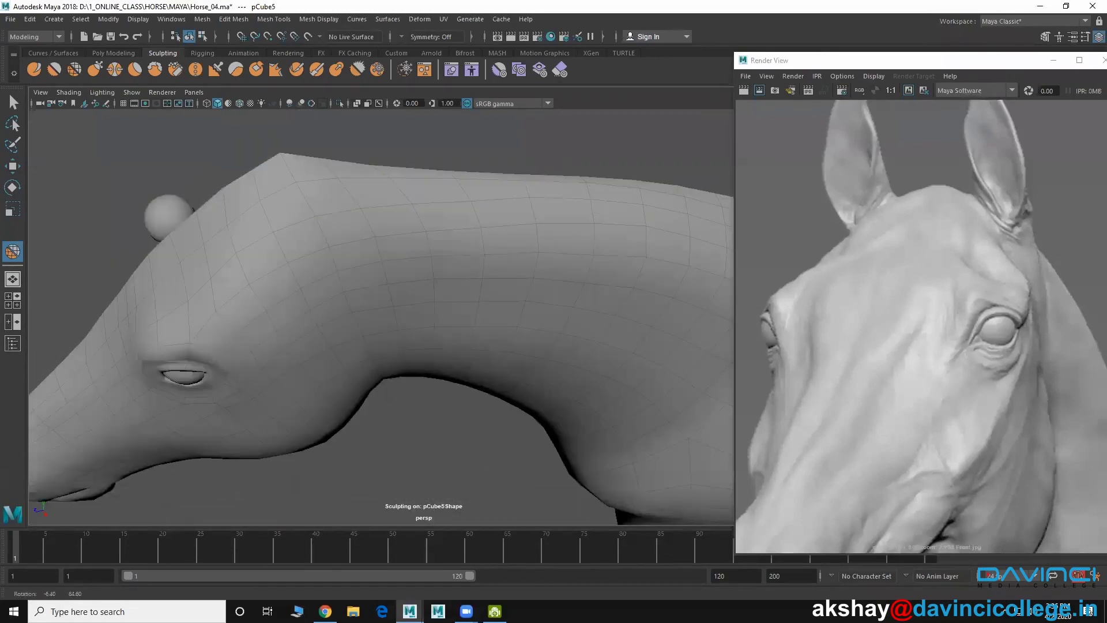
alt+drag(402, 369, 357, 285)
alt+right_drag(348, 327, 312, 312)
alt+middle_drag(311, 311, 262, 273)
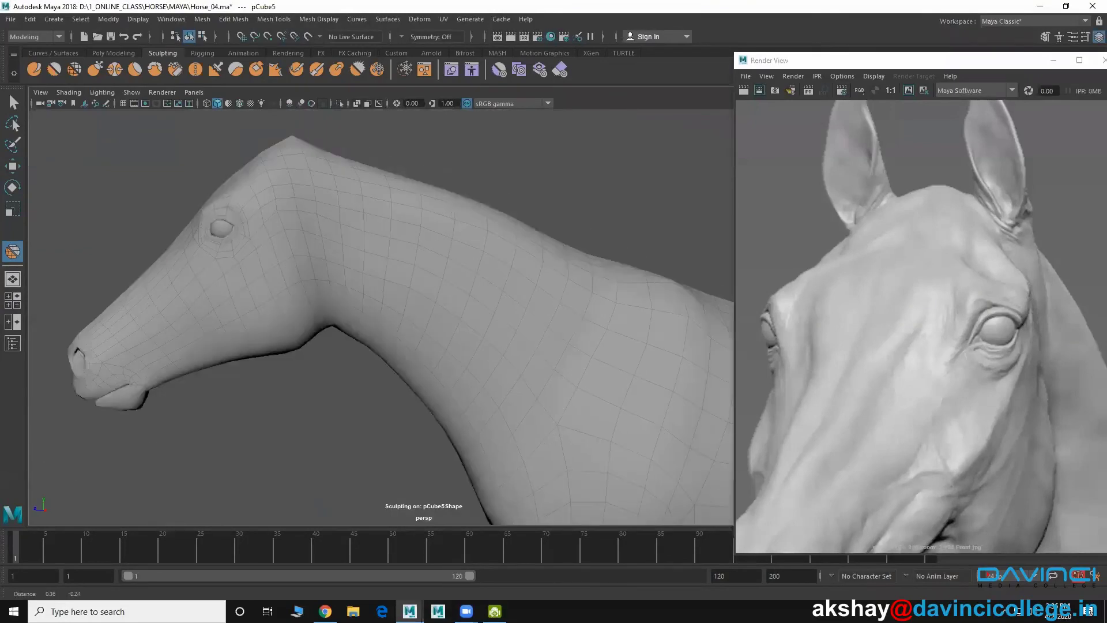